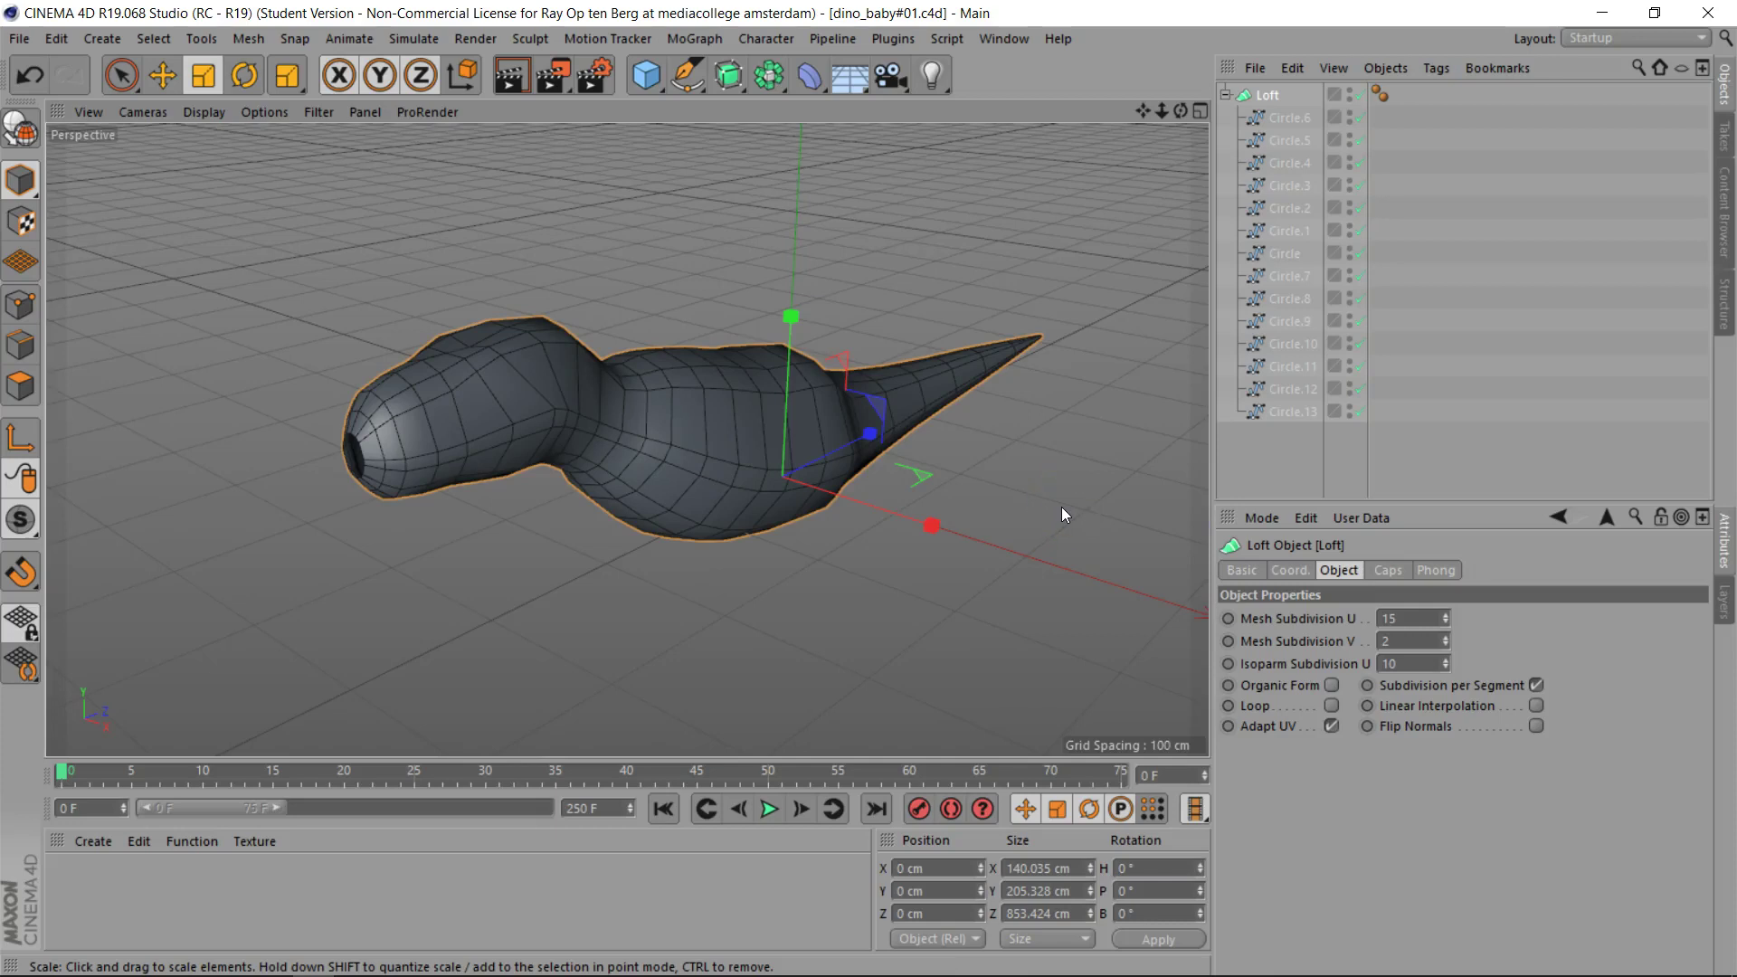
Step: Collapse the Loft's circle children and Ctrl-drag Loft to make the copy Loft.1
click(1225, 95)
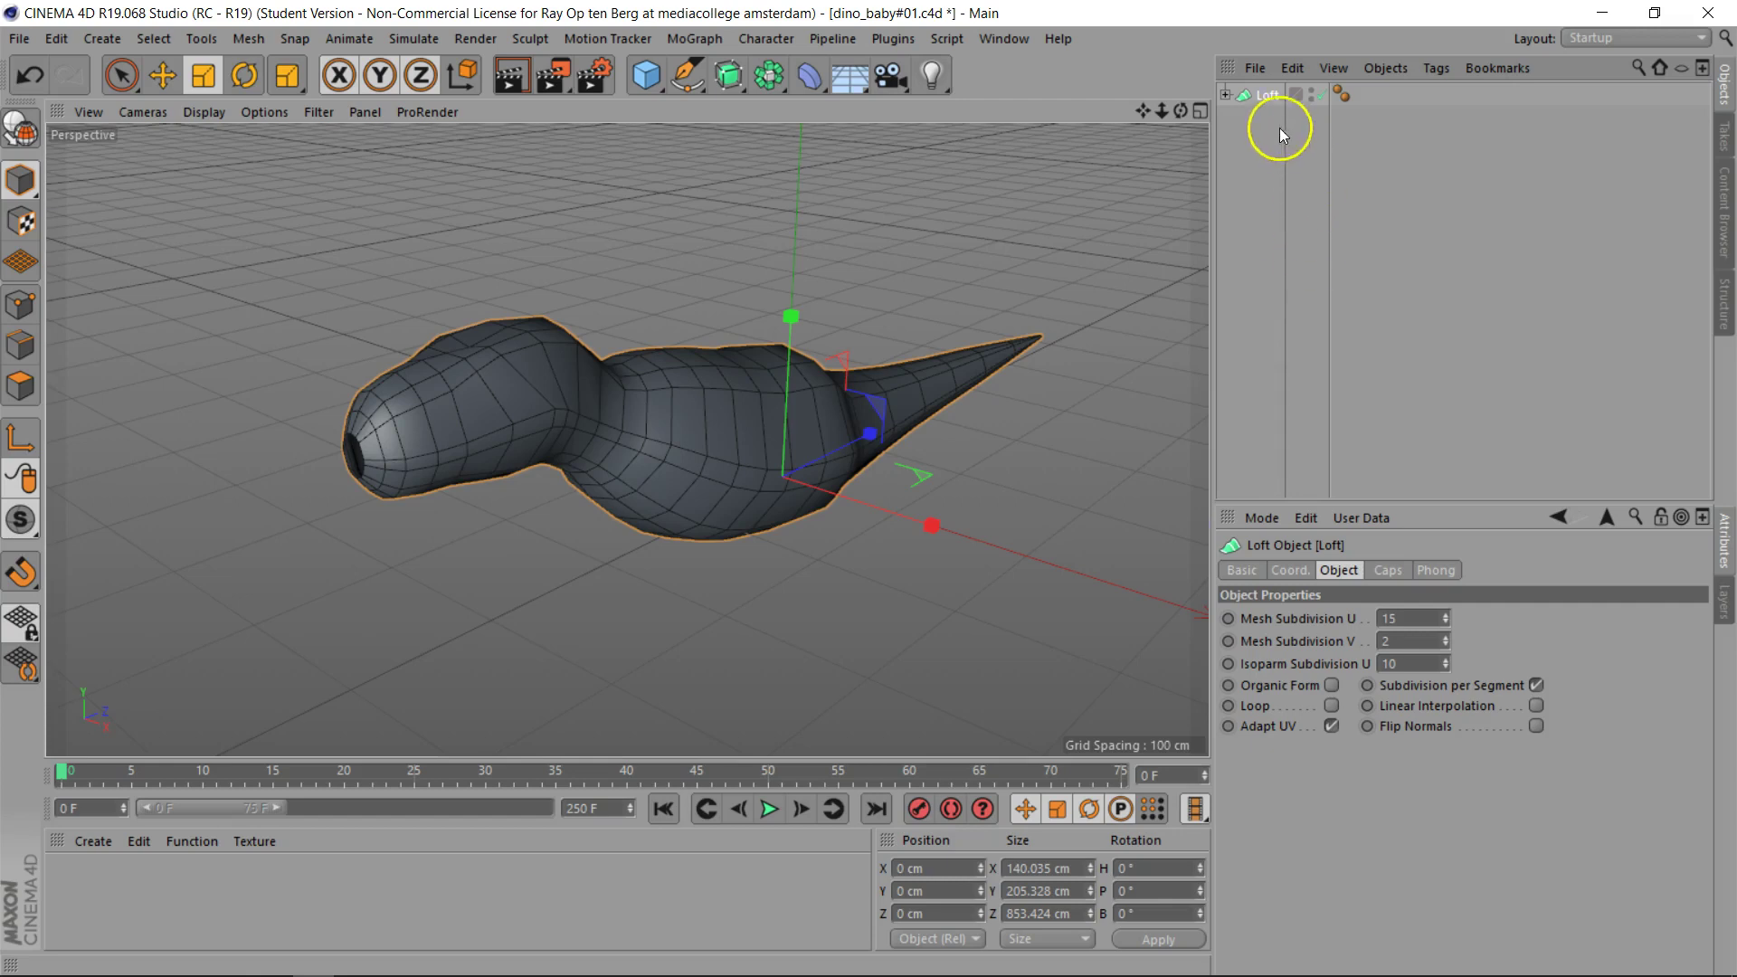
drag(1267, 94, 1271, 116)
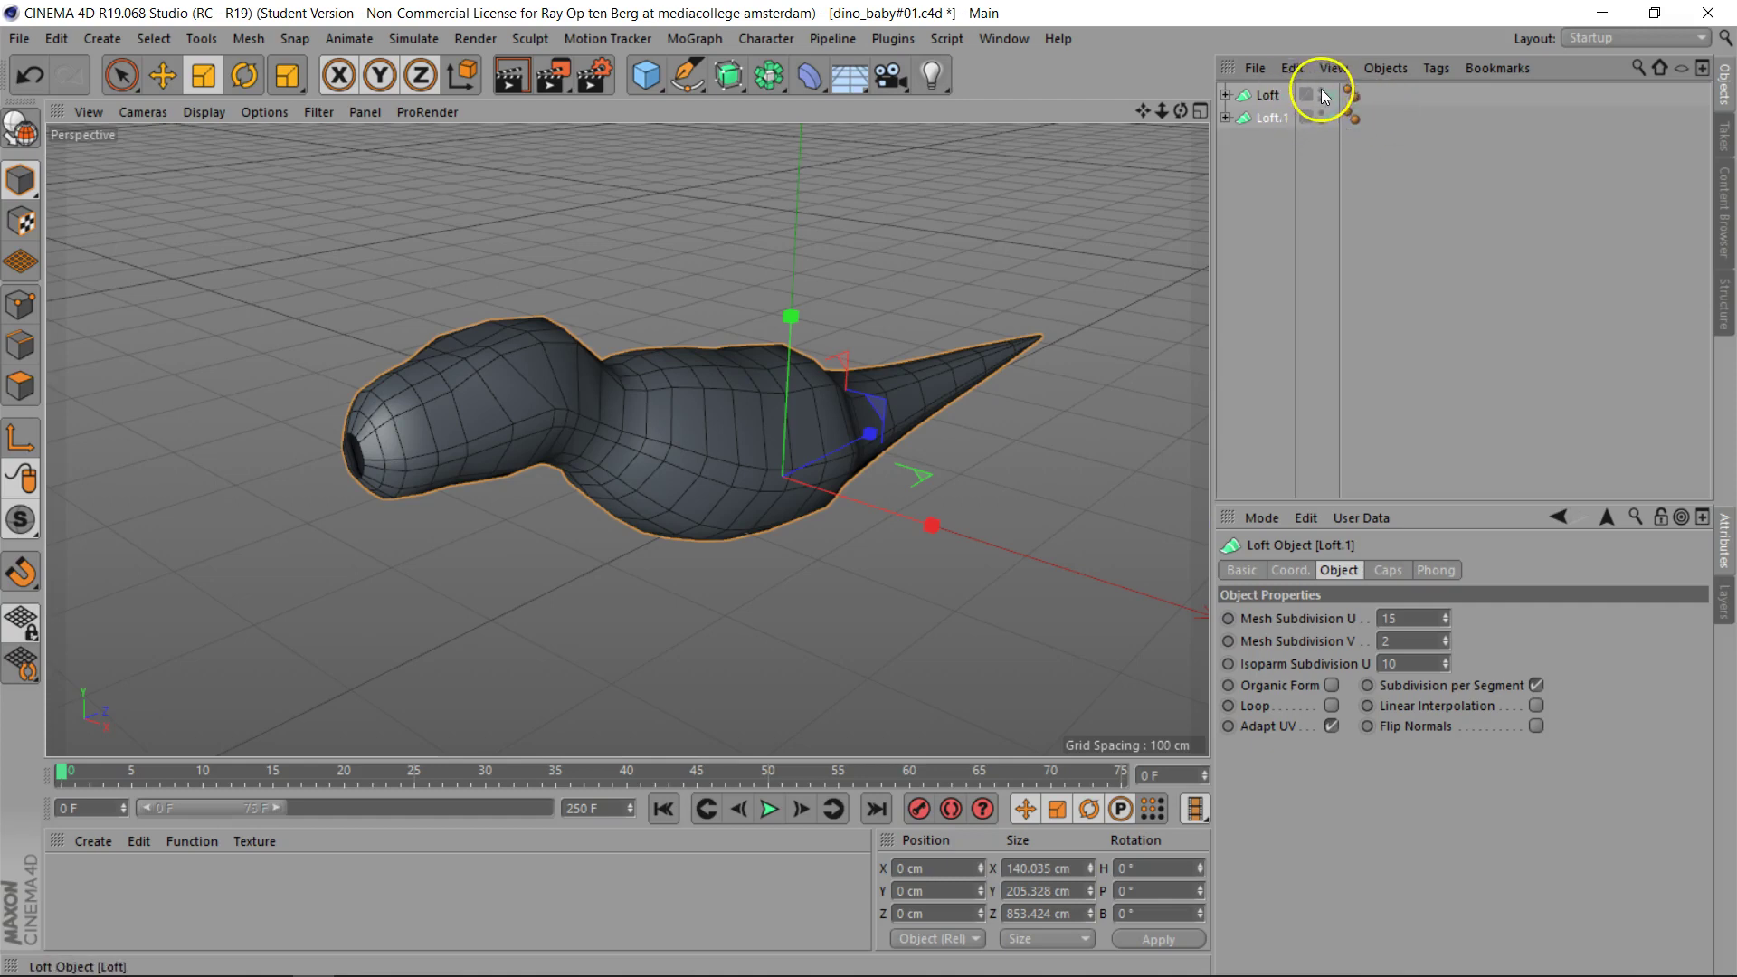
Step: Rename the original Loft object to 'Body'
click(1267, 94)
double_click(1266, 94)
text(Body)
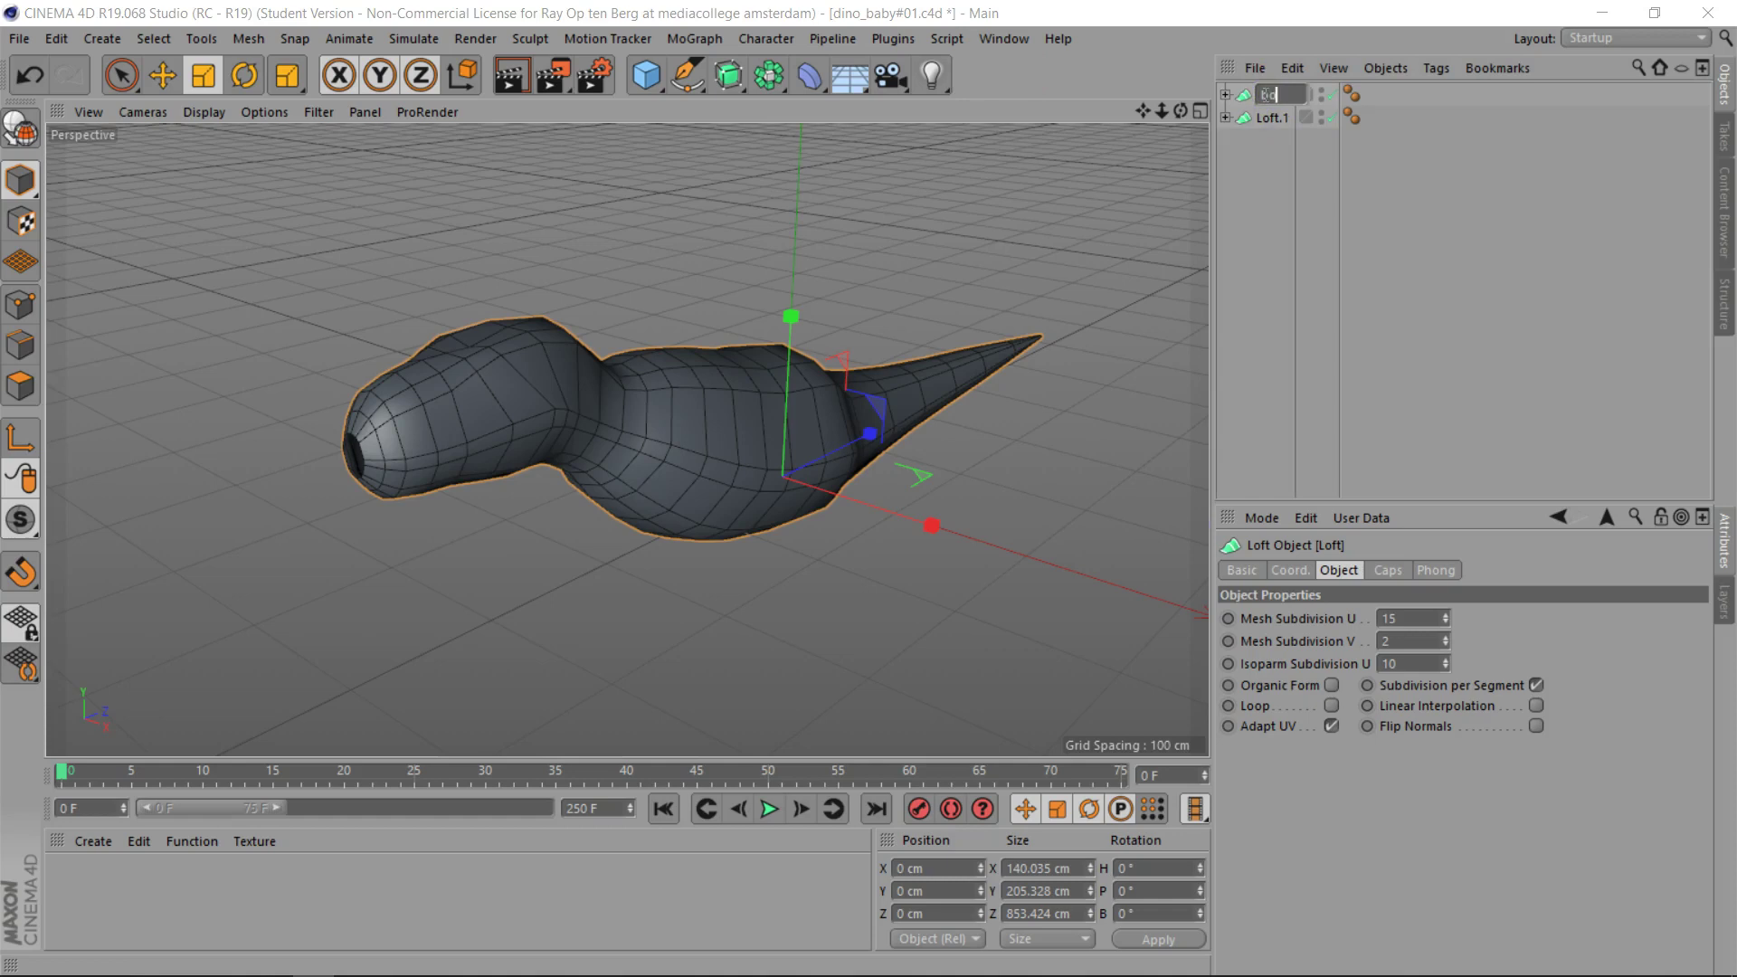
key(Return)
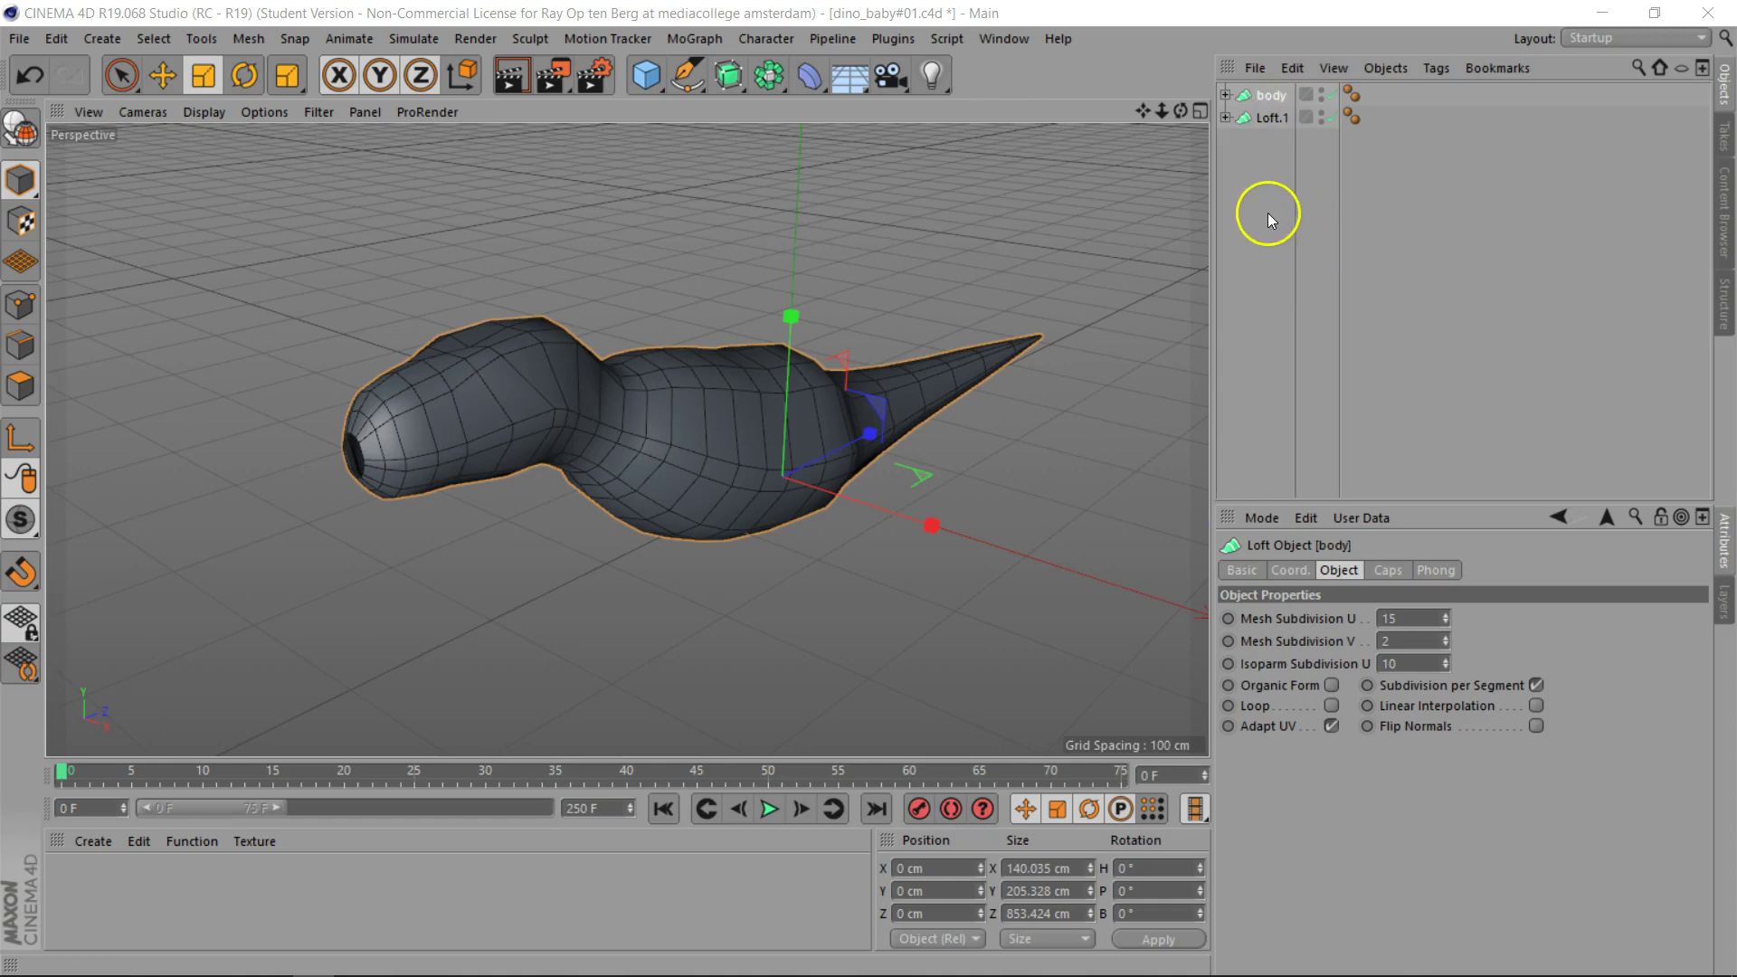
Step: Put body on a new layer and display the Layers list
click(1307, 94)
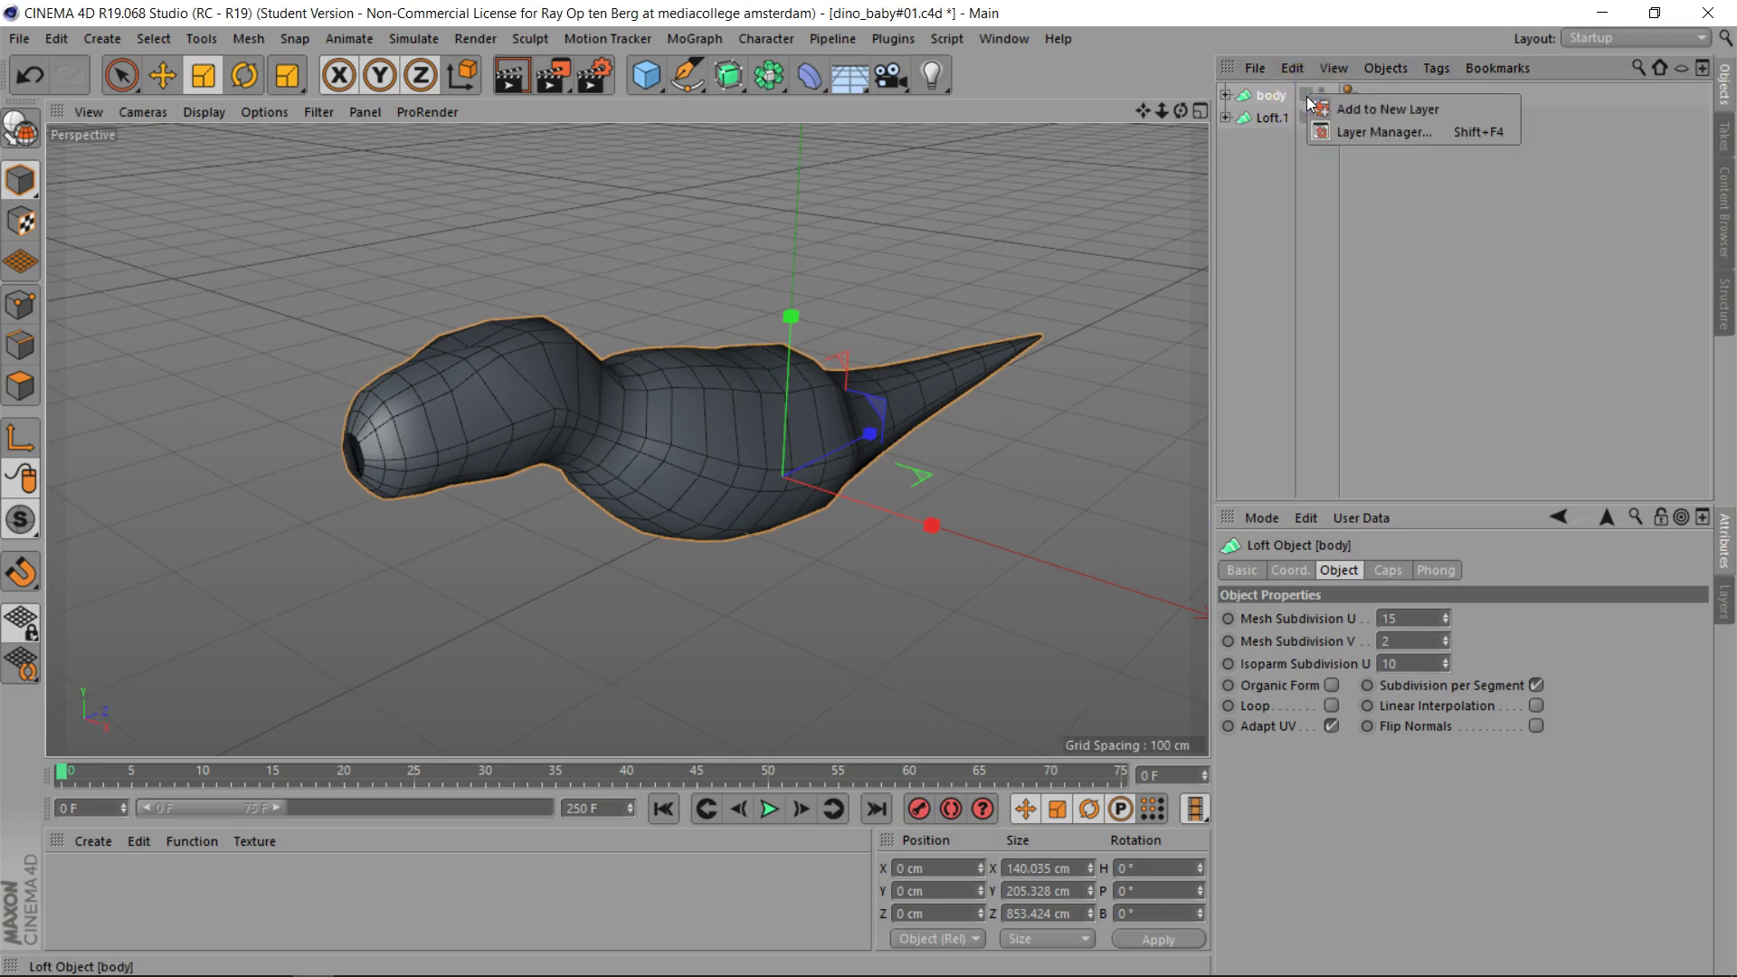
click(1382, 110)
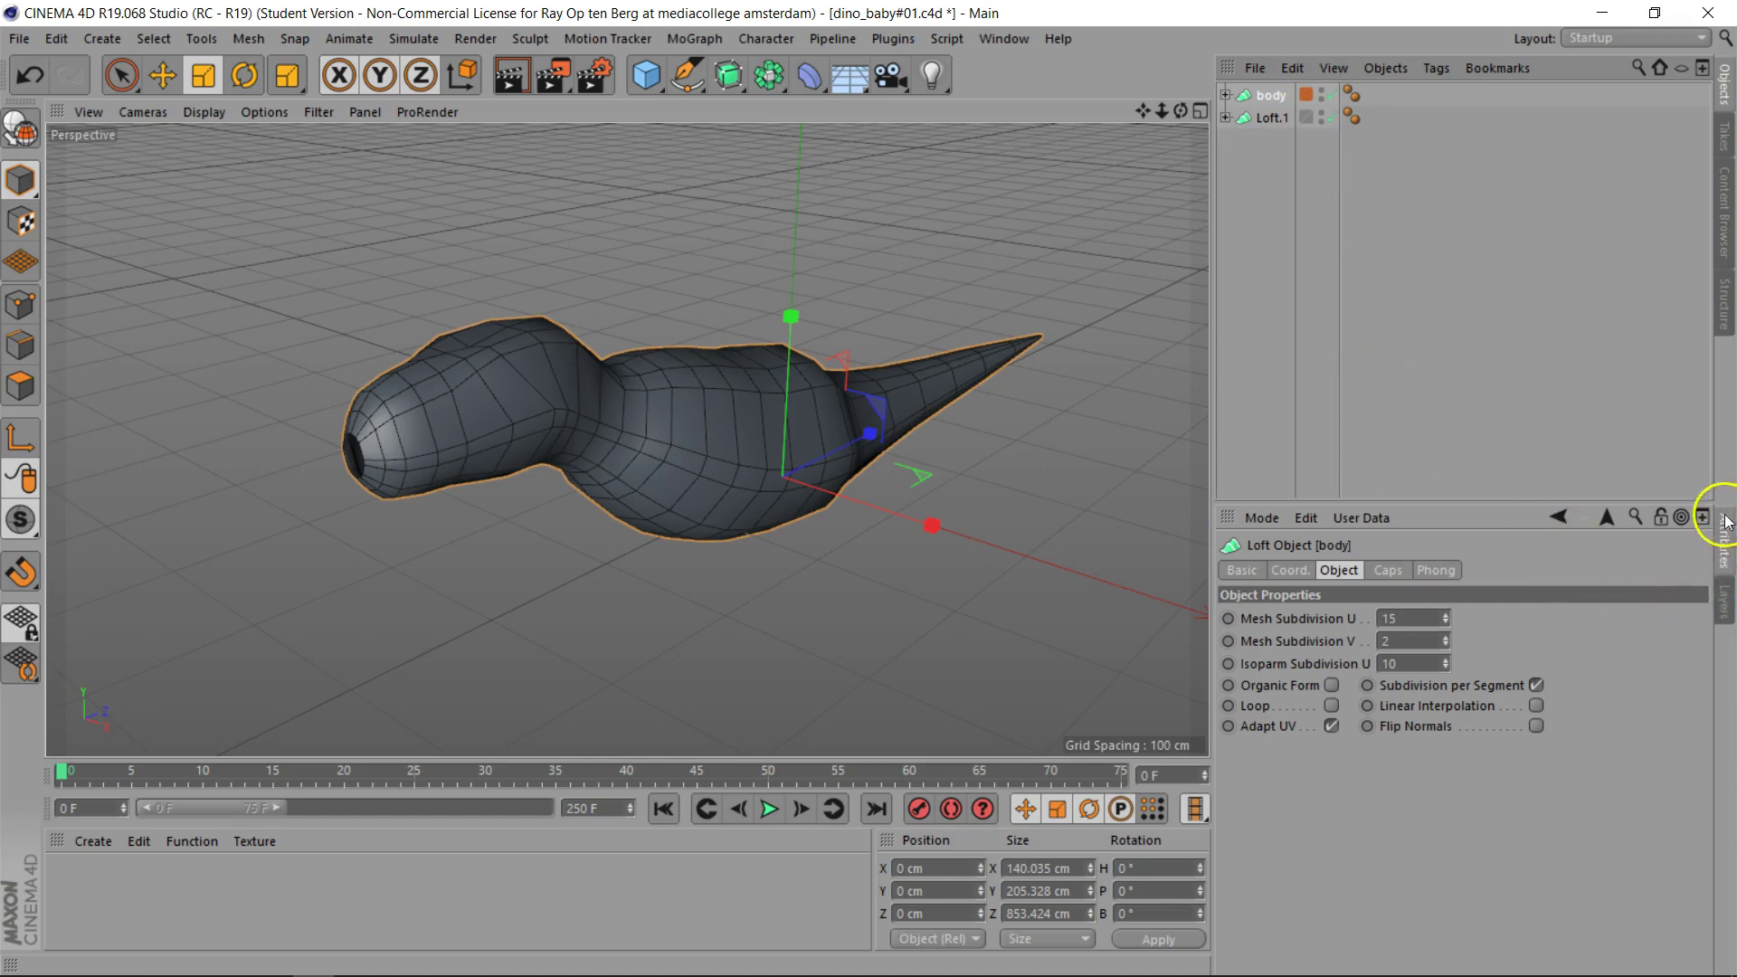
click(1723, 605)
click(1723, 611)
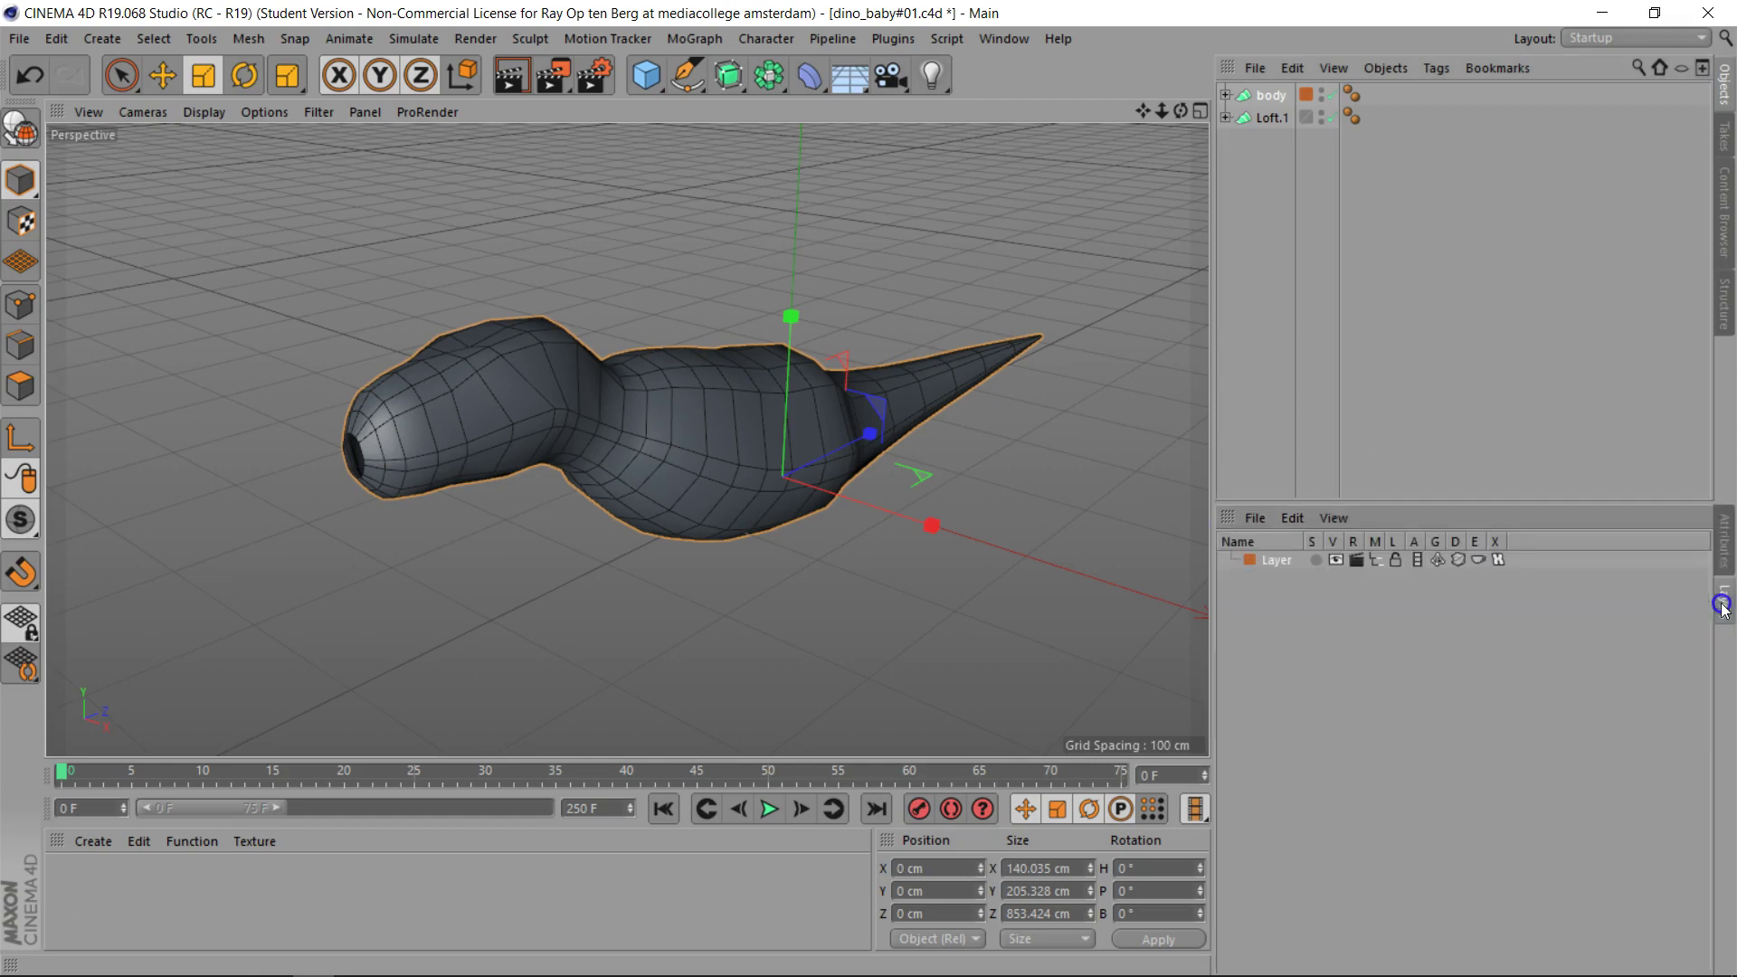
click(1484, 633)
click(1063, 447)
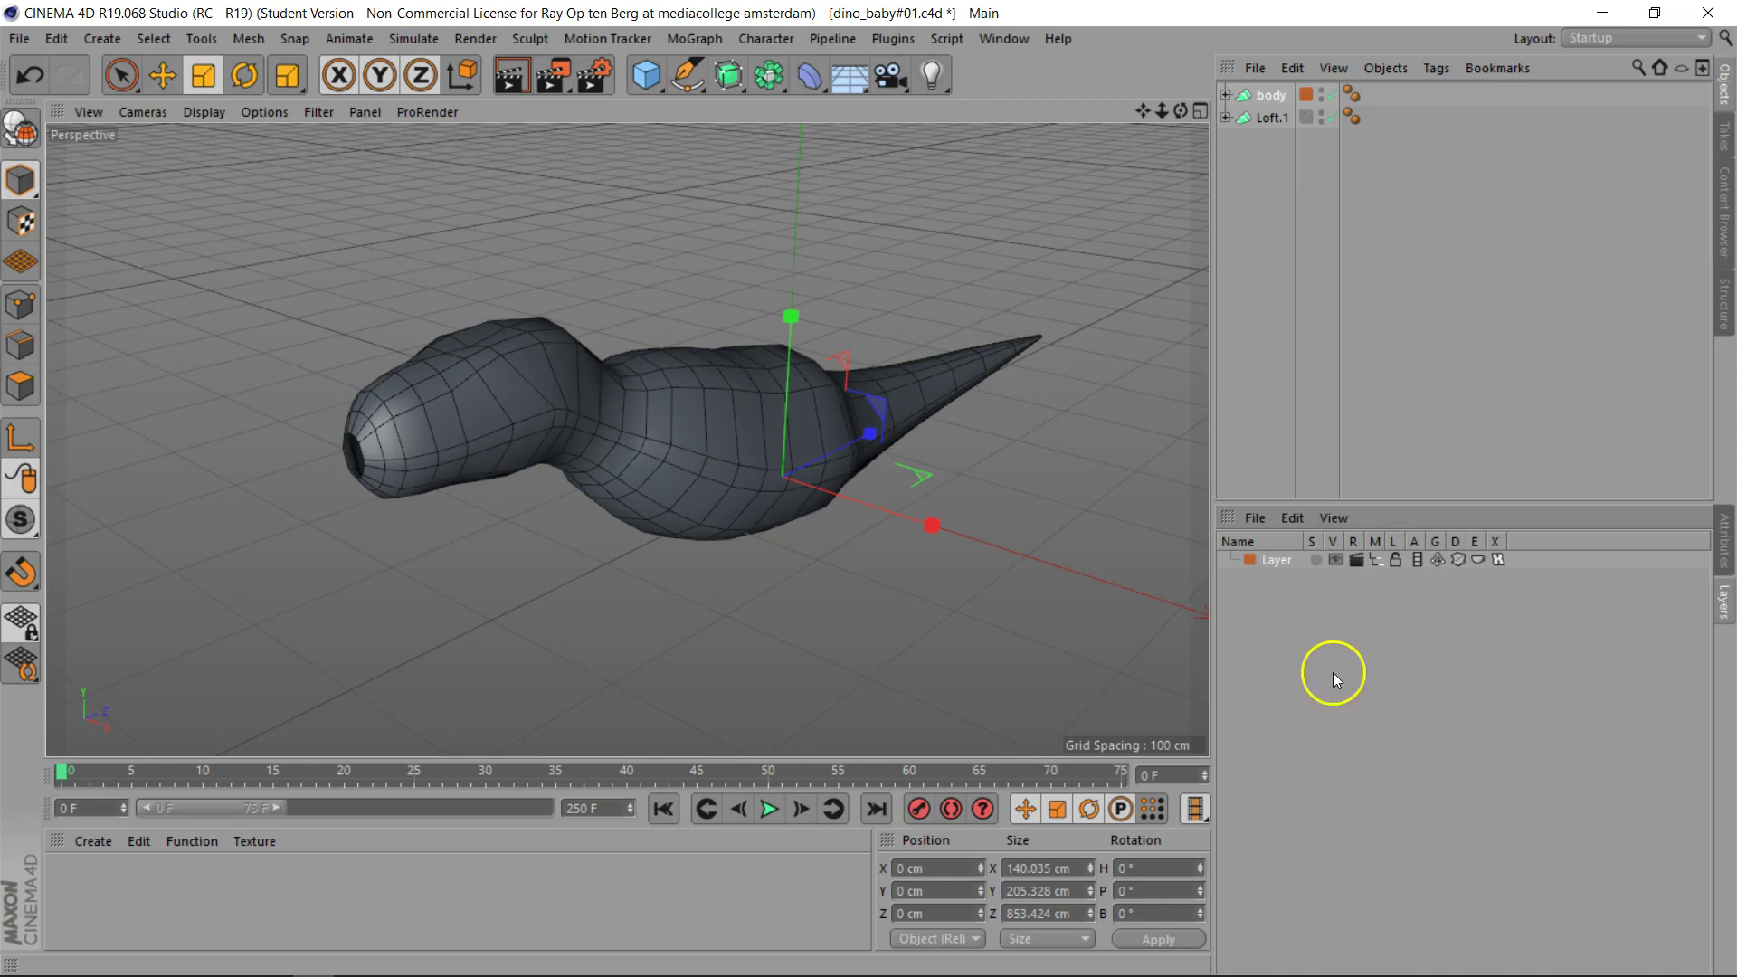
Step: Rename Loft.1 to 'dino_body'
click(1267, 120)
double_click(1266, 118)
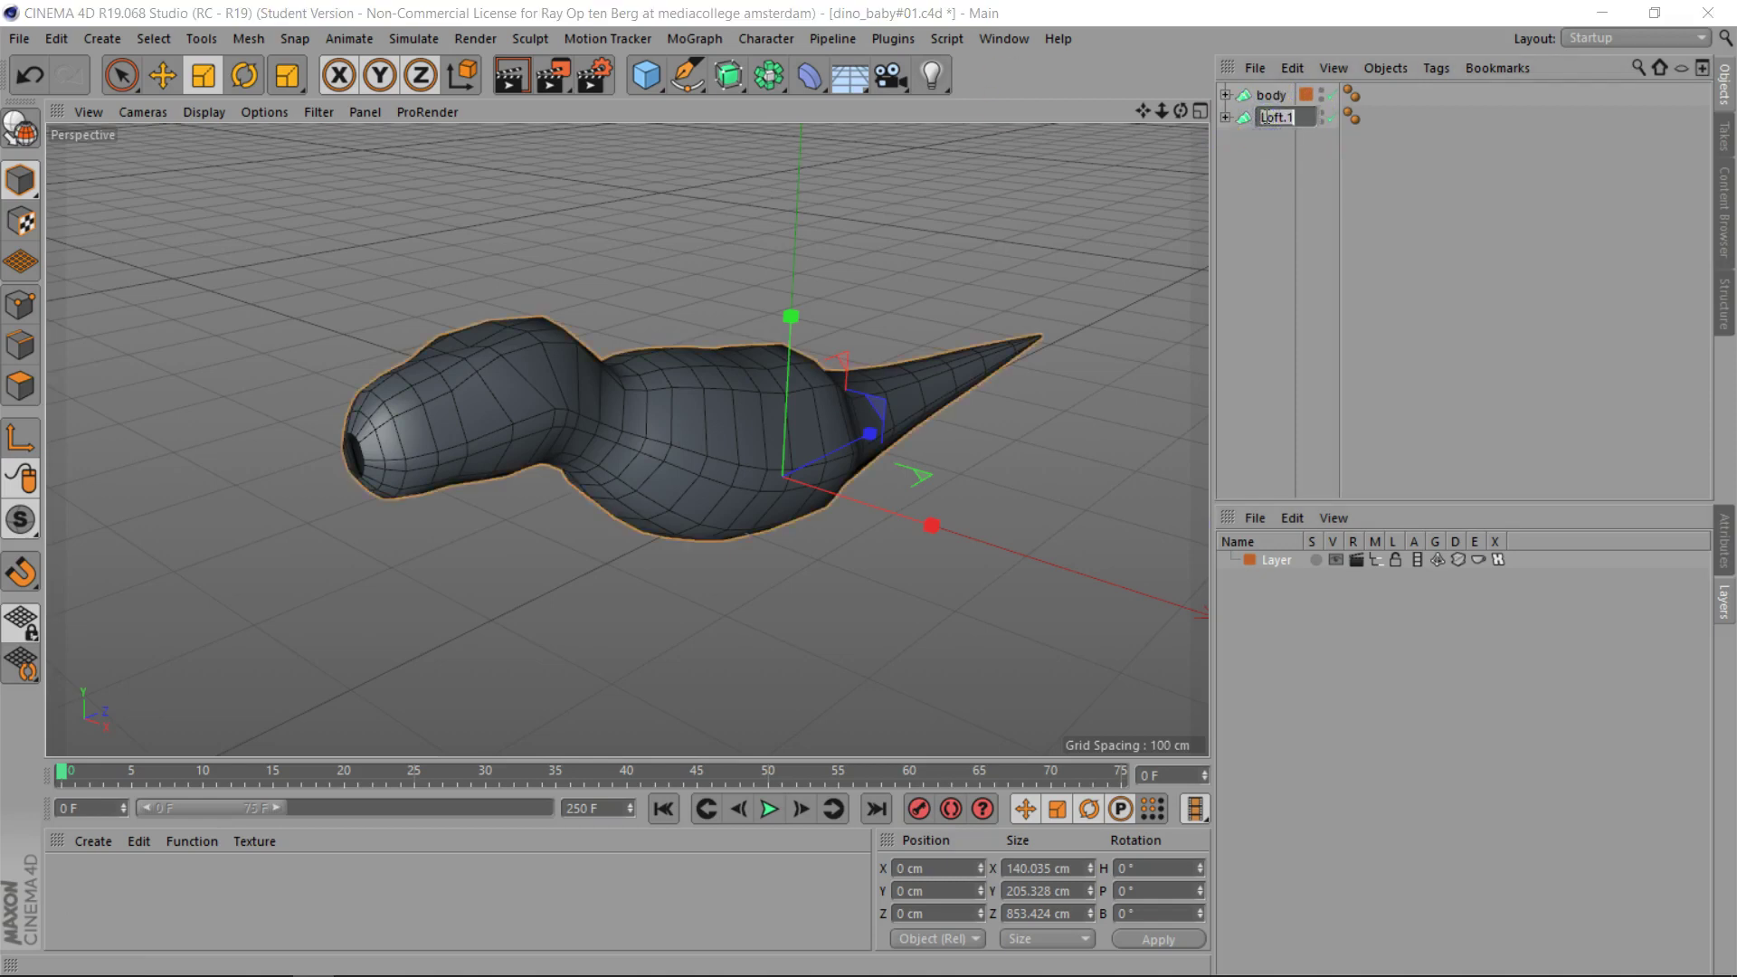
text(dino_)
text(bo)
text(dy)
key(Return)
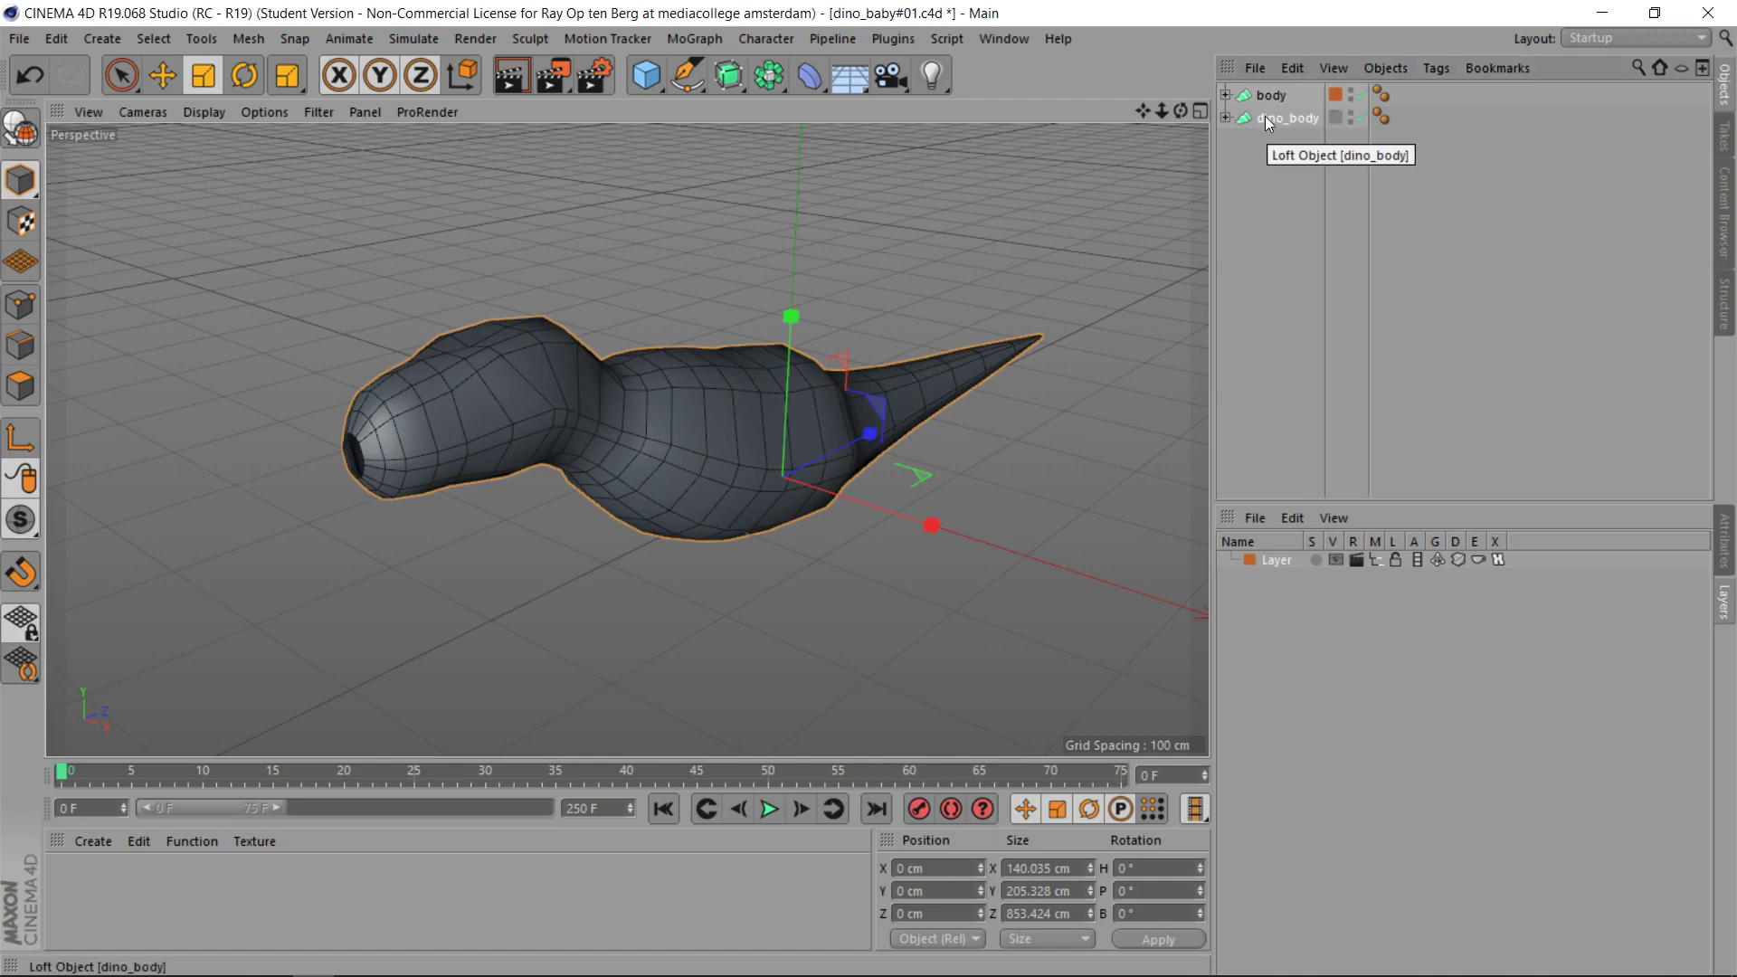
Step: Make dino_body an editable polygon object with C
click(1267, 118)
key(c)
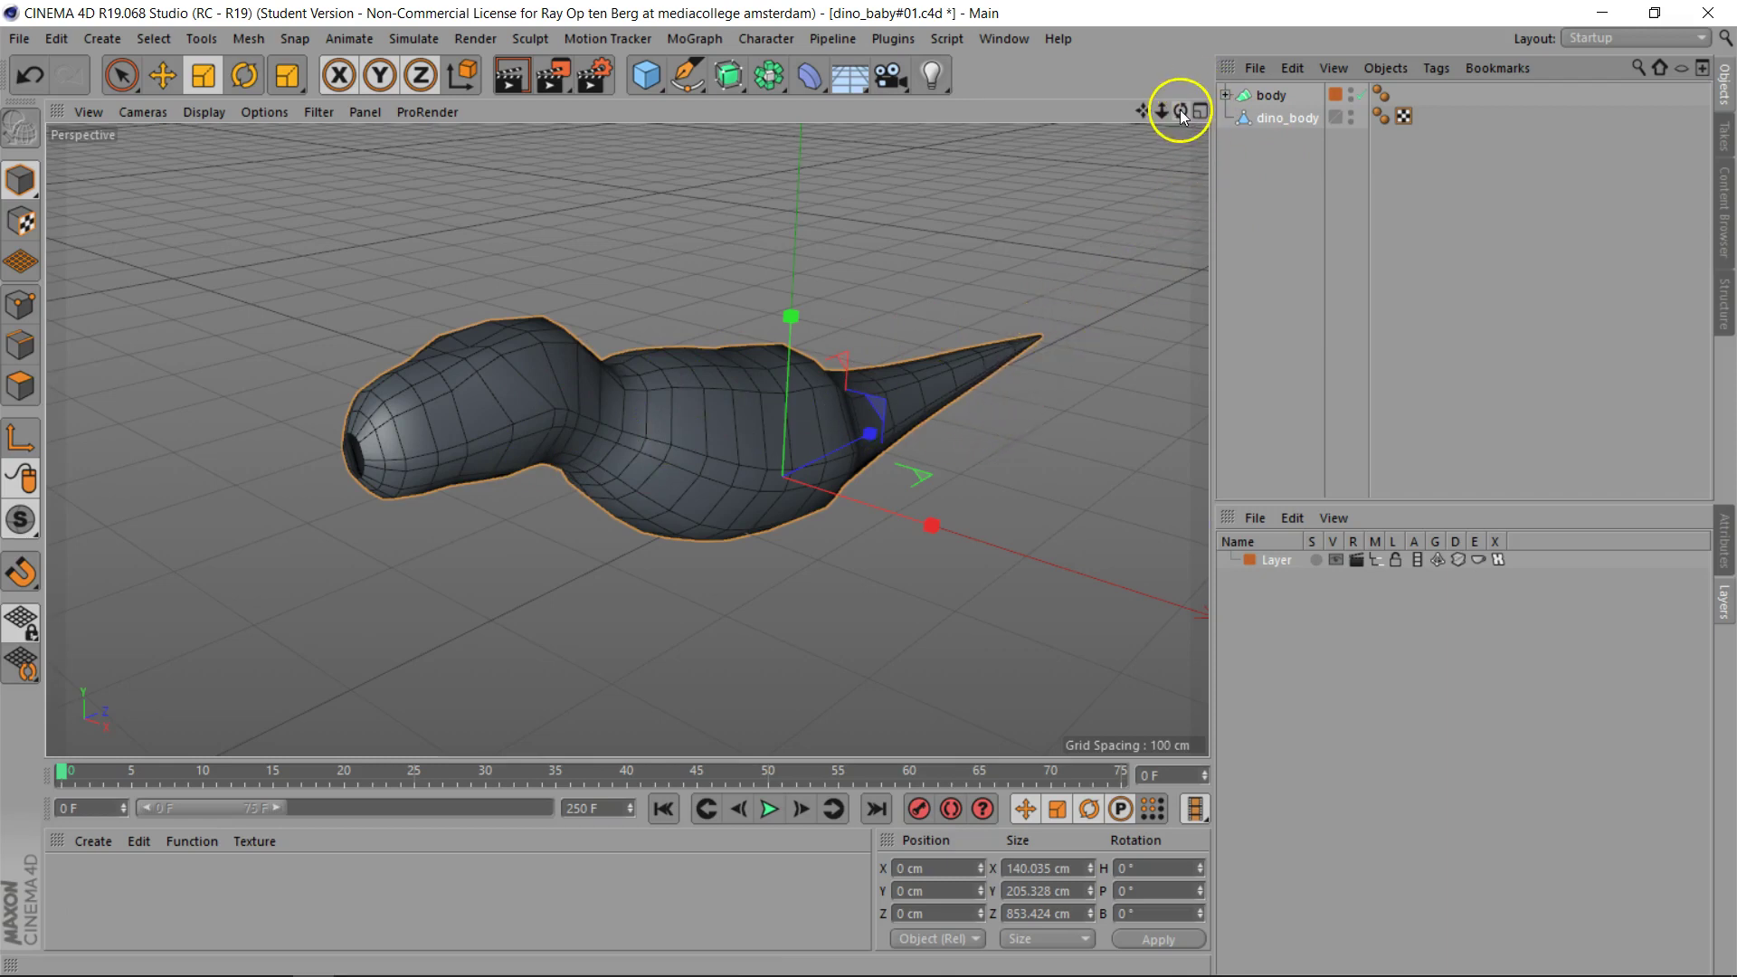
drag(1180, 110, 1049, 143)
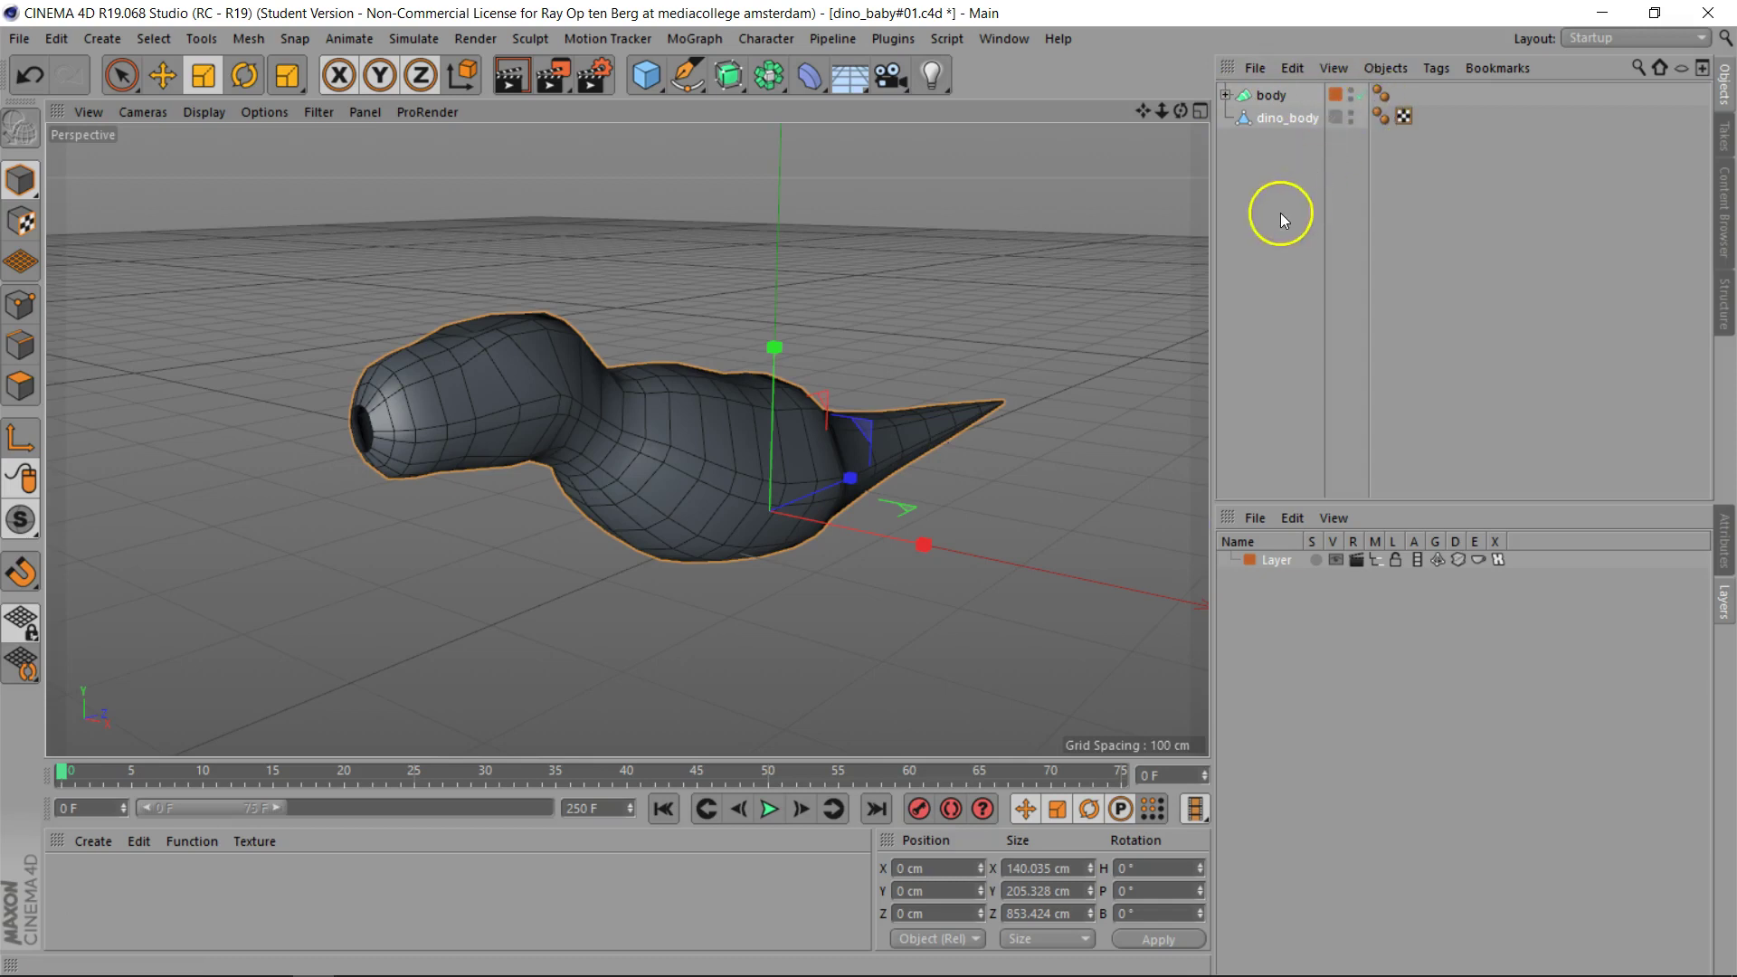
scroll(493, 429, up, 4)
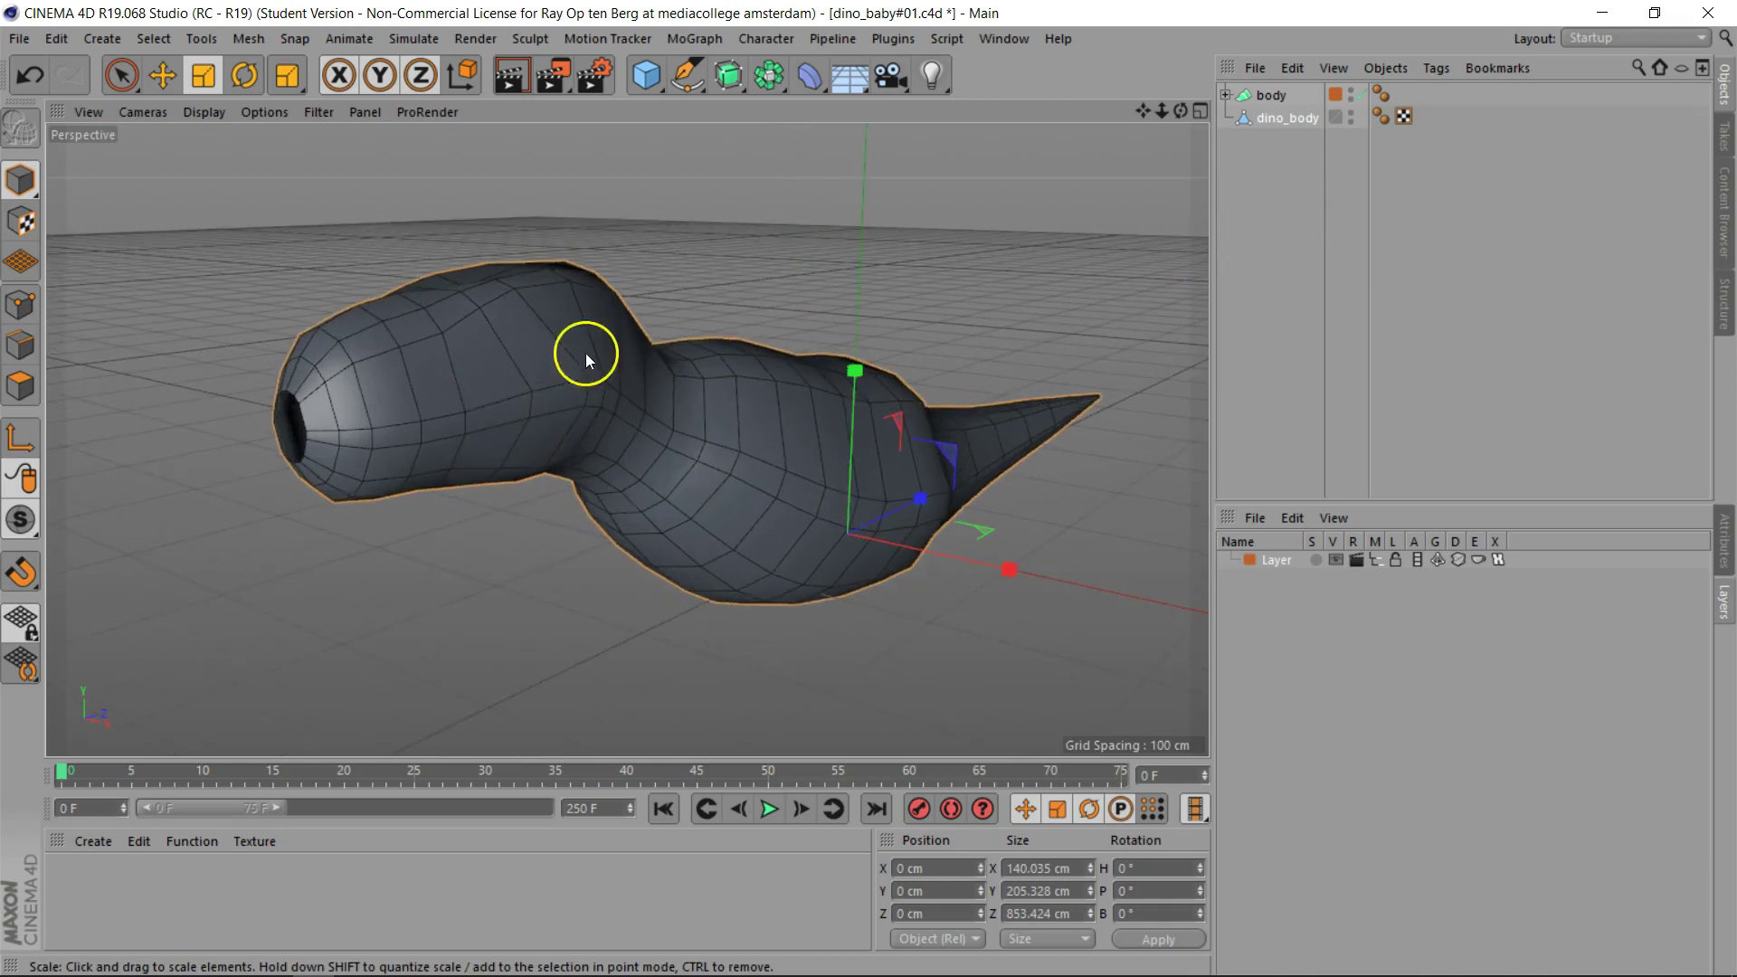
alt+drag(865, 489, 543, 489)
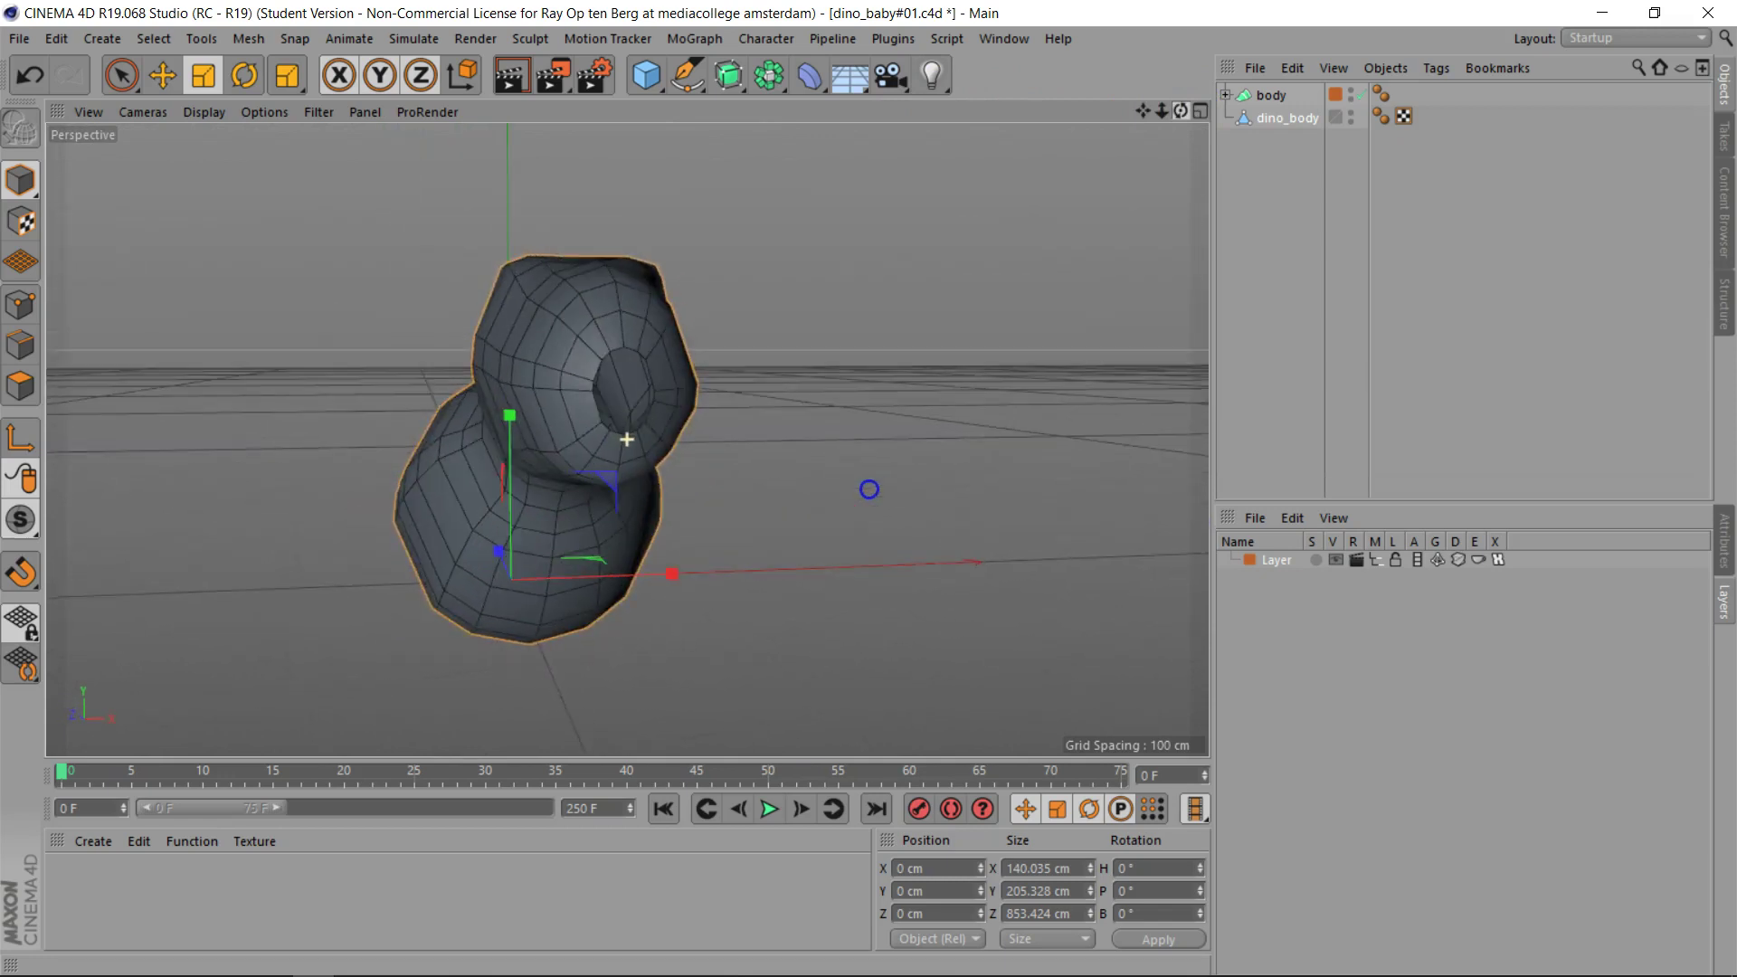
alt+drag(627, 439, 632, 437)
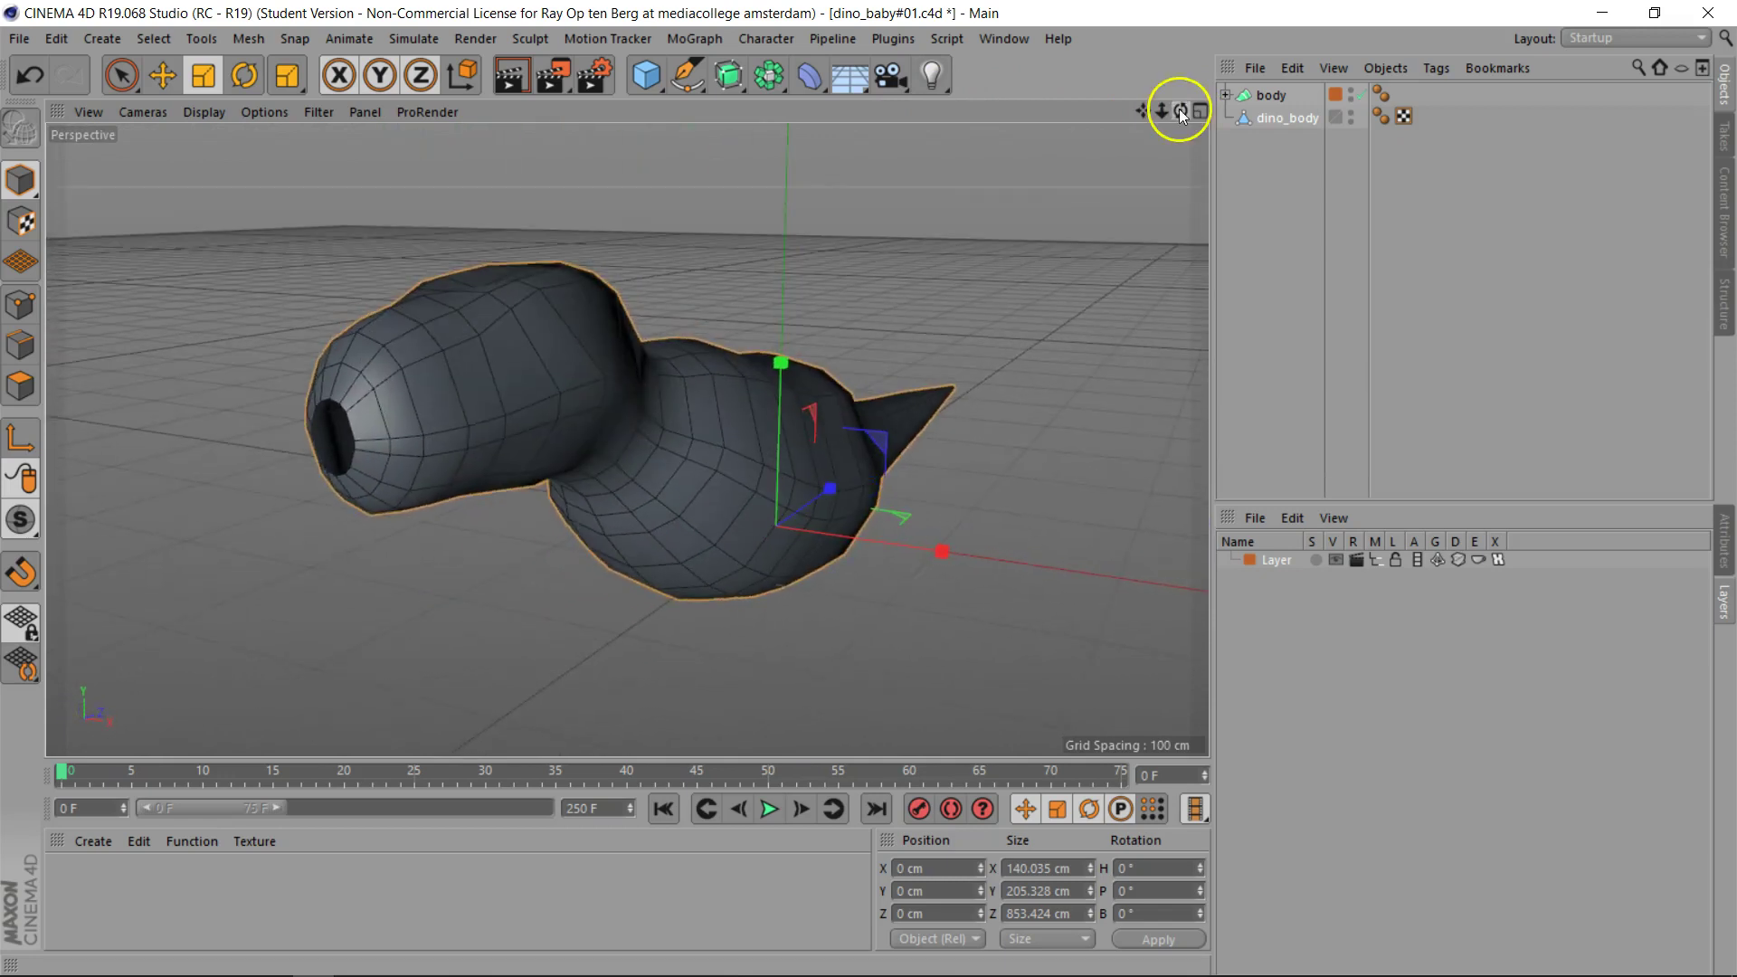
scroll(344, 407, up, 2)
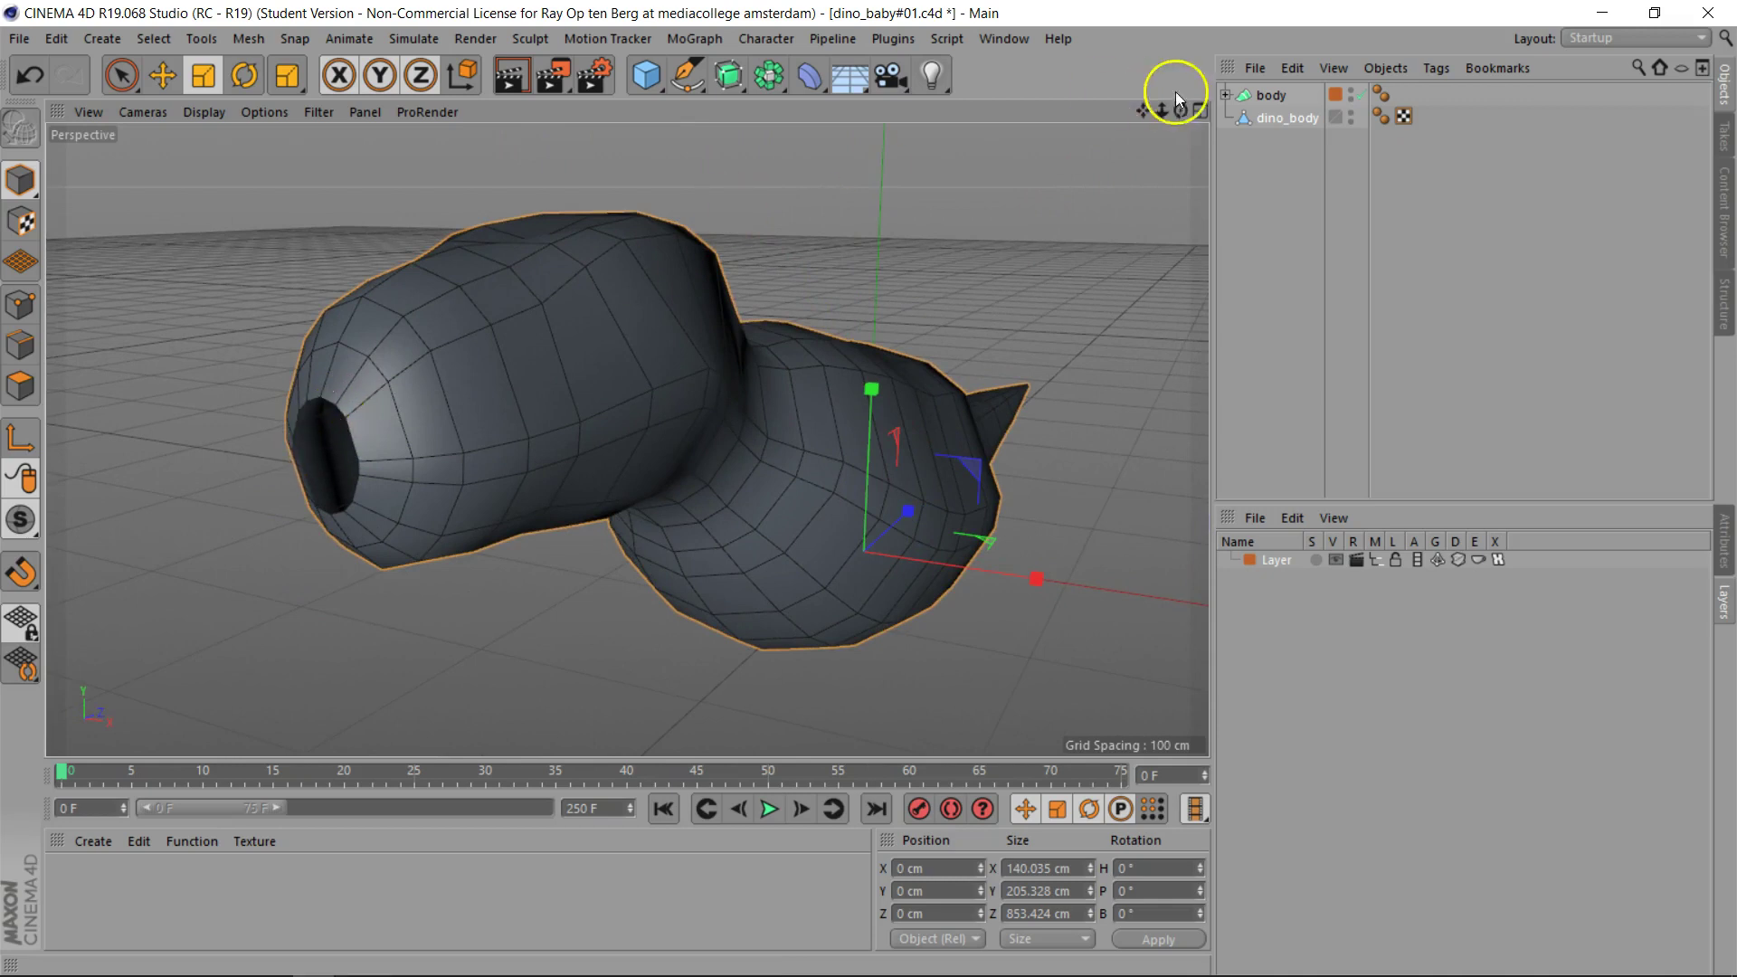
drag(1179, 111, 697, 398)
click(701, 382)
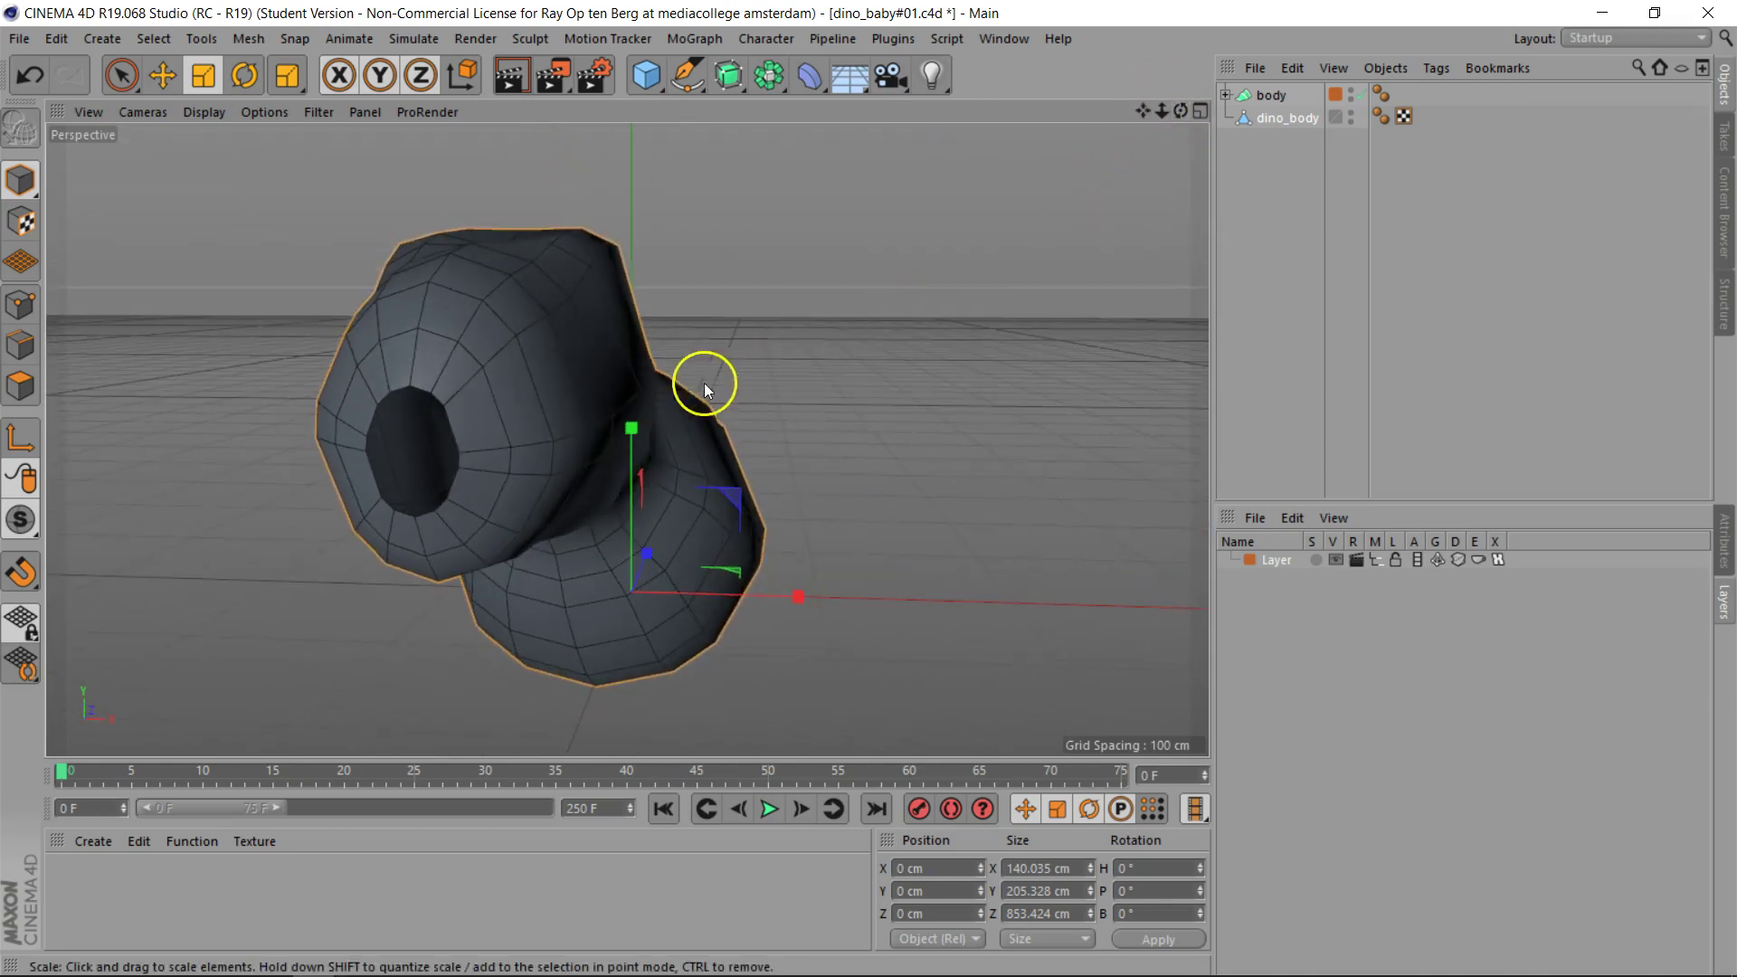
click(449, 401)
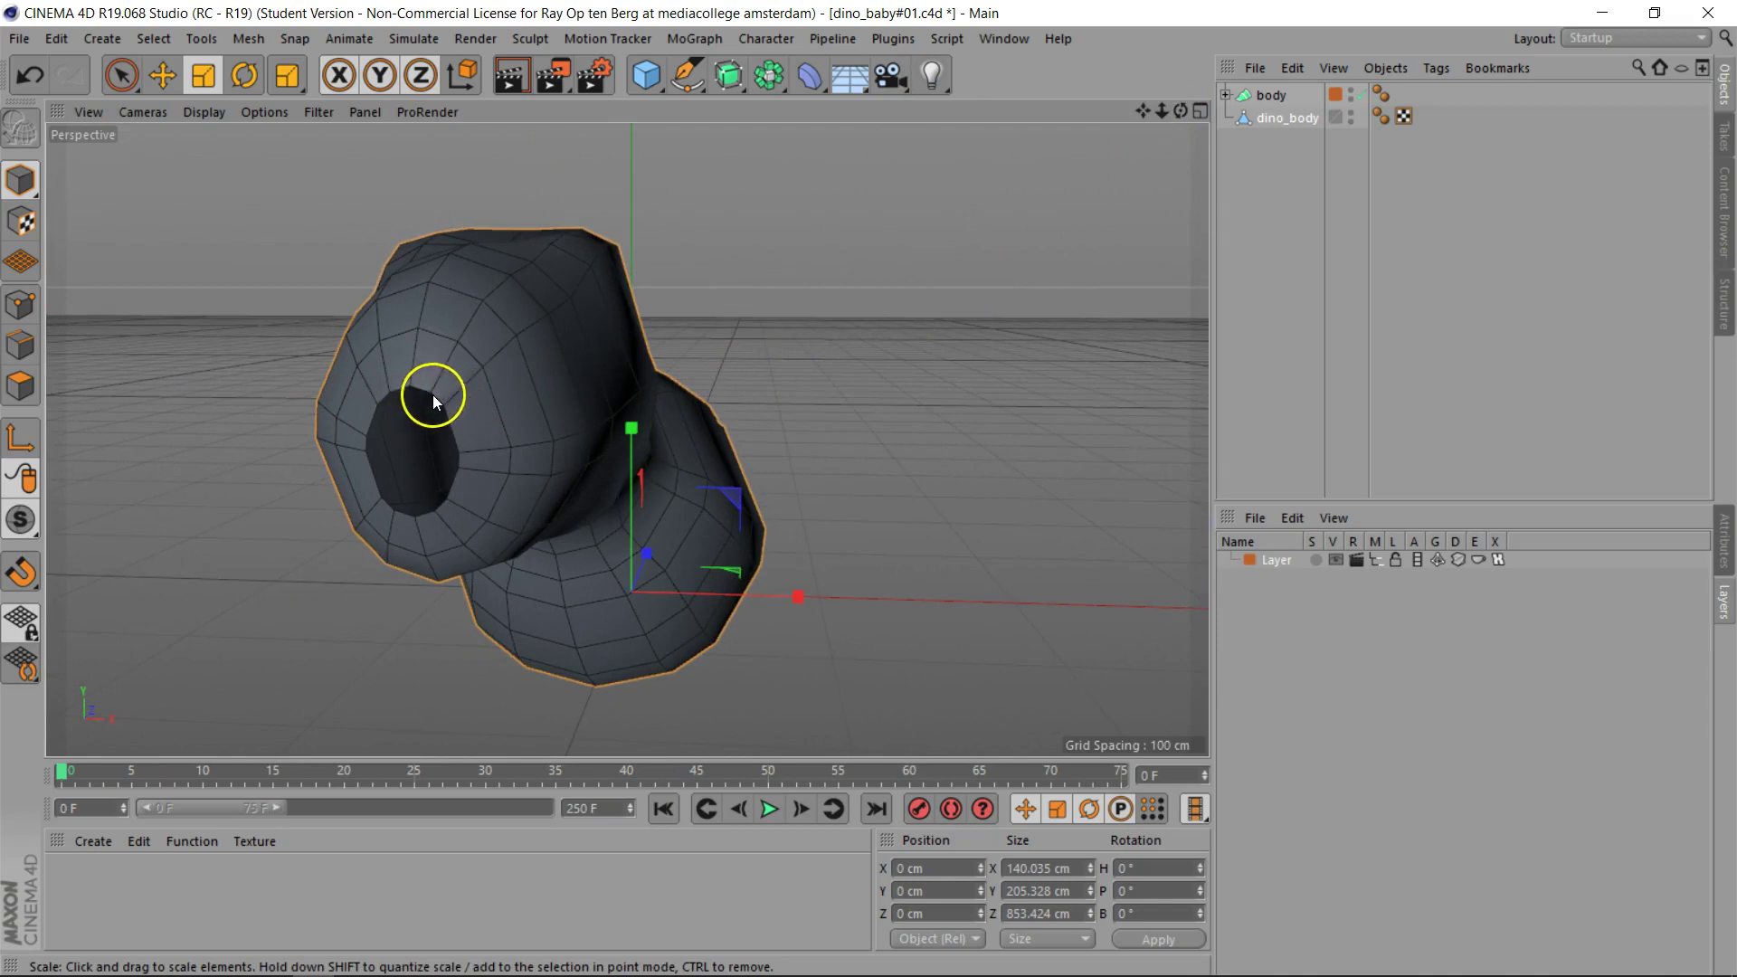
drag(432, 395, 435, 393)
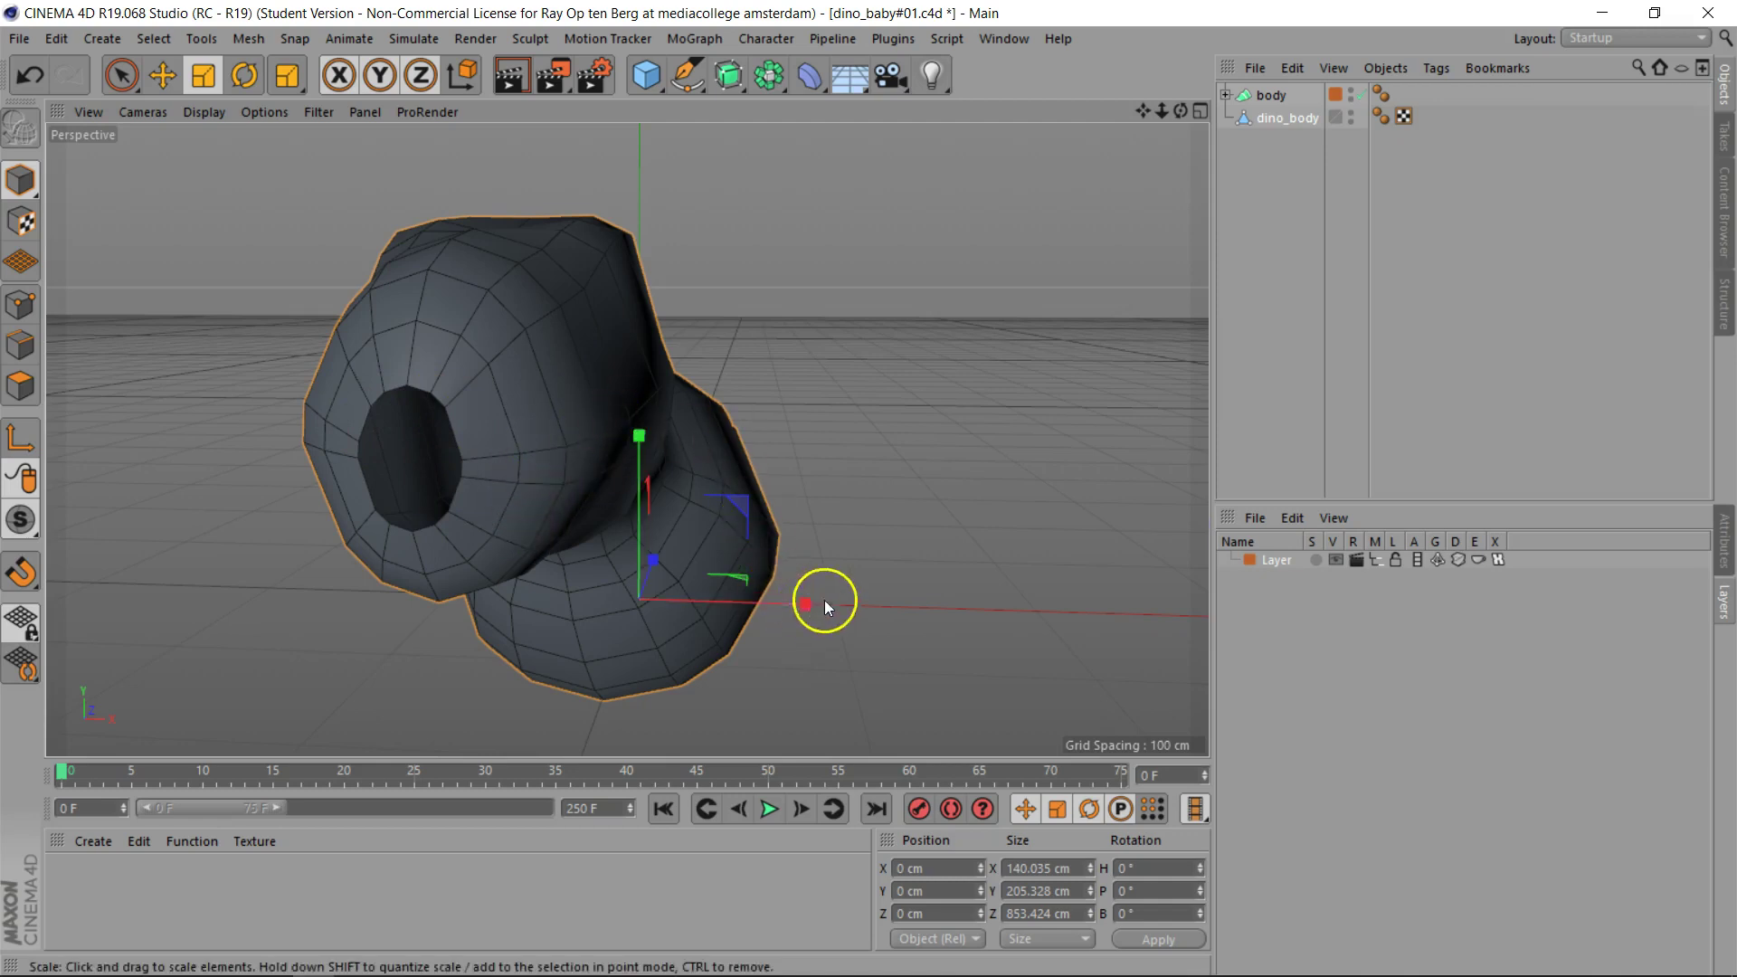
alt+drag(868, 489, 697, 398)
drag(1162, 112, 818, 517)
click(583, 464)
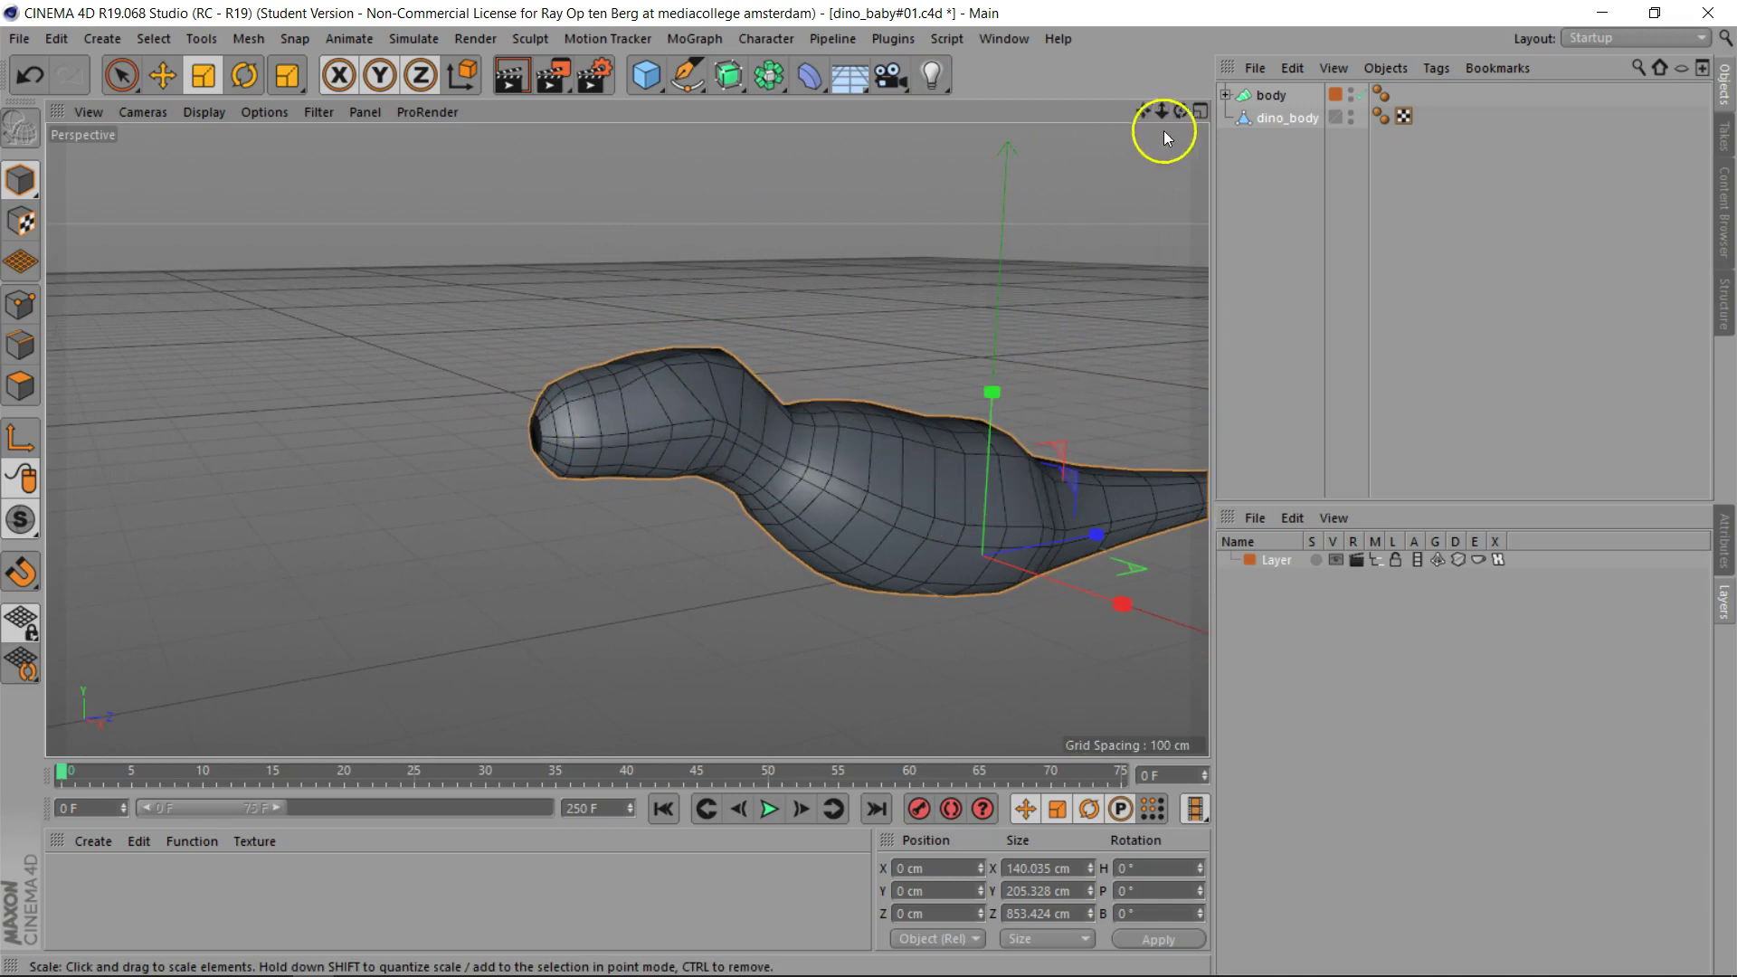
drag(1180, 110, 871, 486)
scroll(529, 463, up, 3)
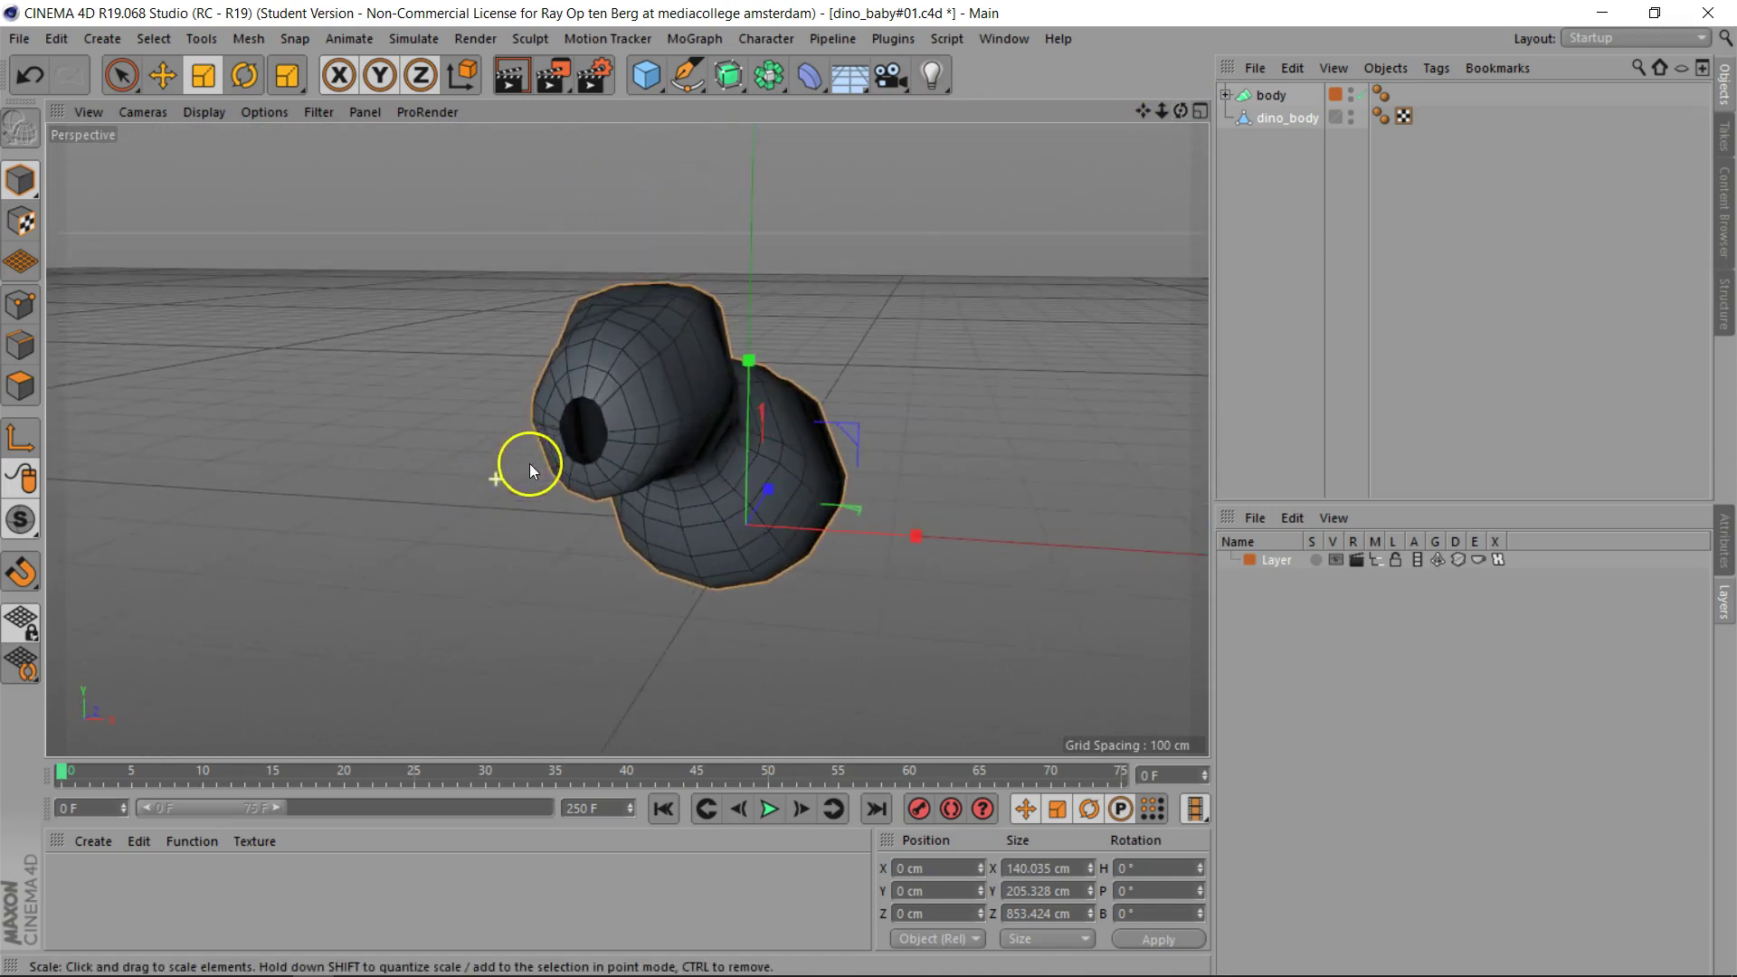
scroll(577, 449, up, 5)
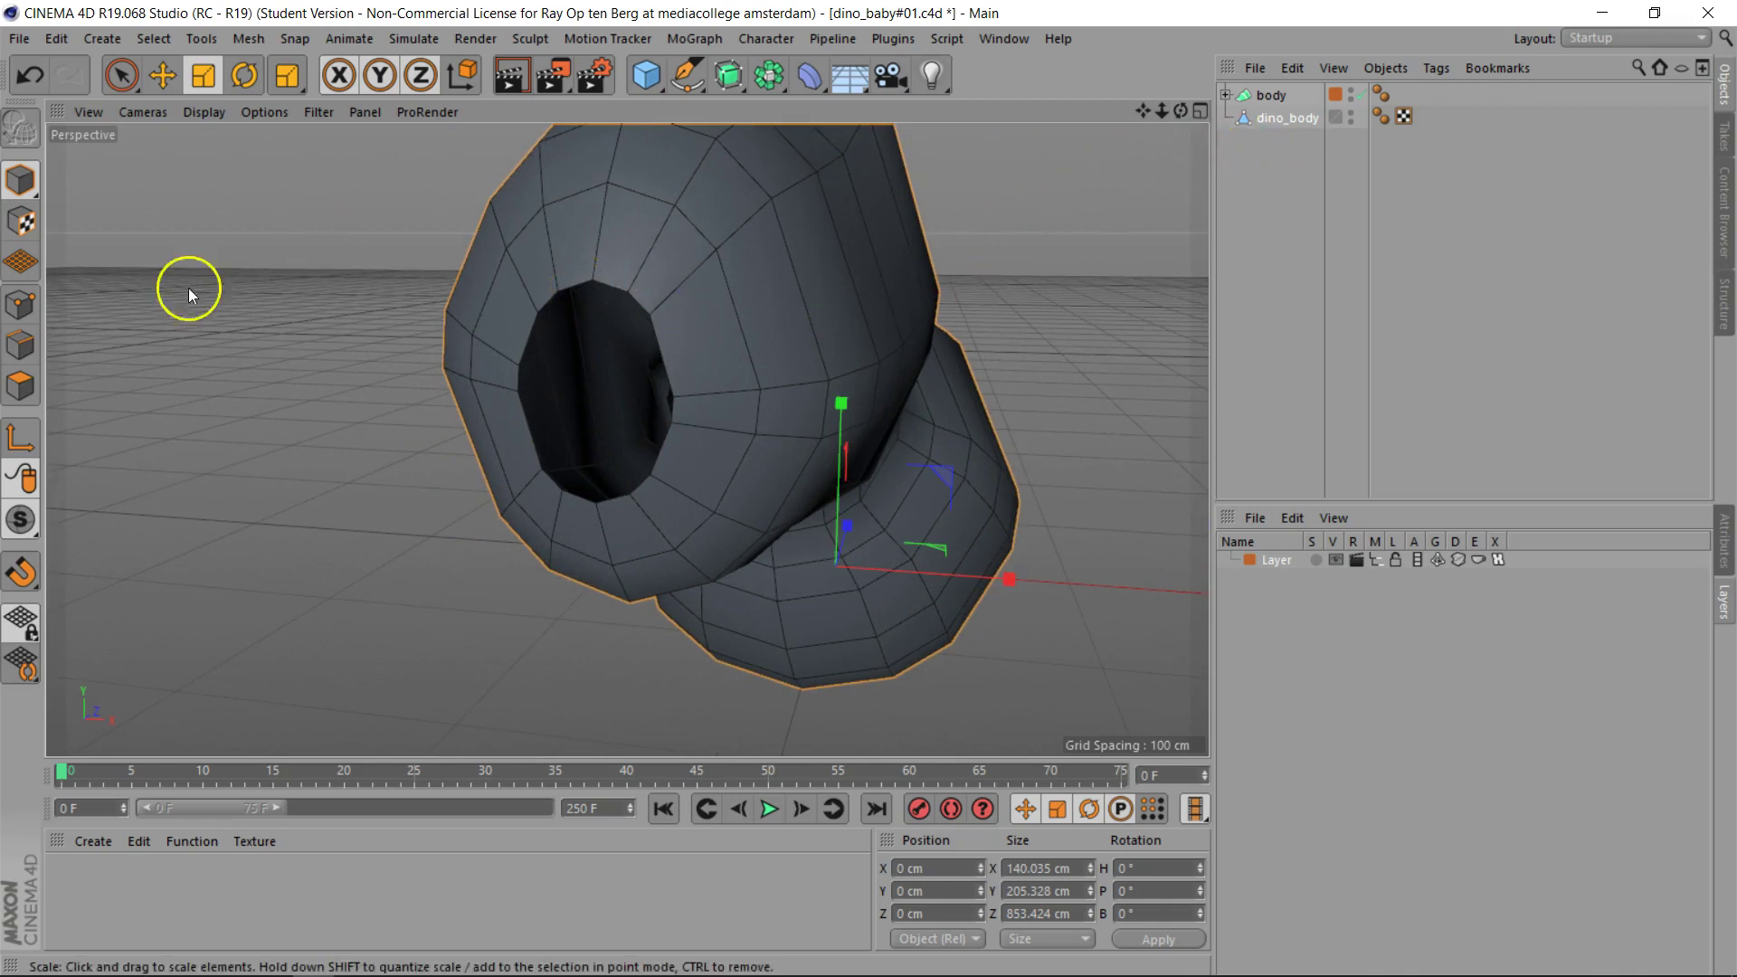
Step: In Edge mode, use Bridge (M~B) between opposite edges to fill the neck opening with polygons
click(36, 347)
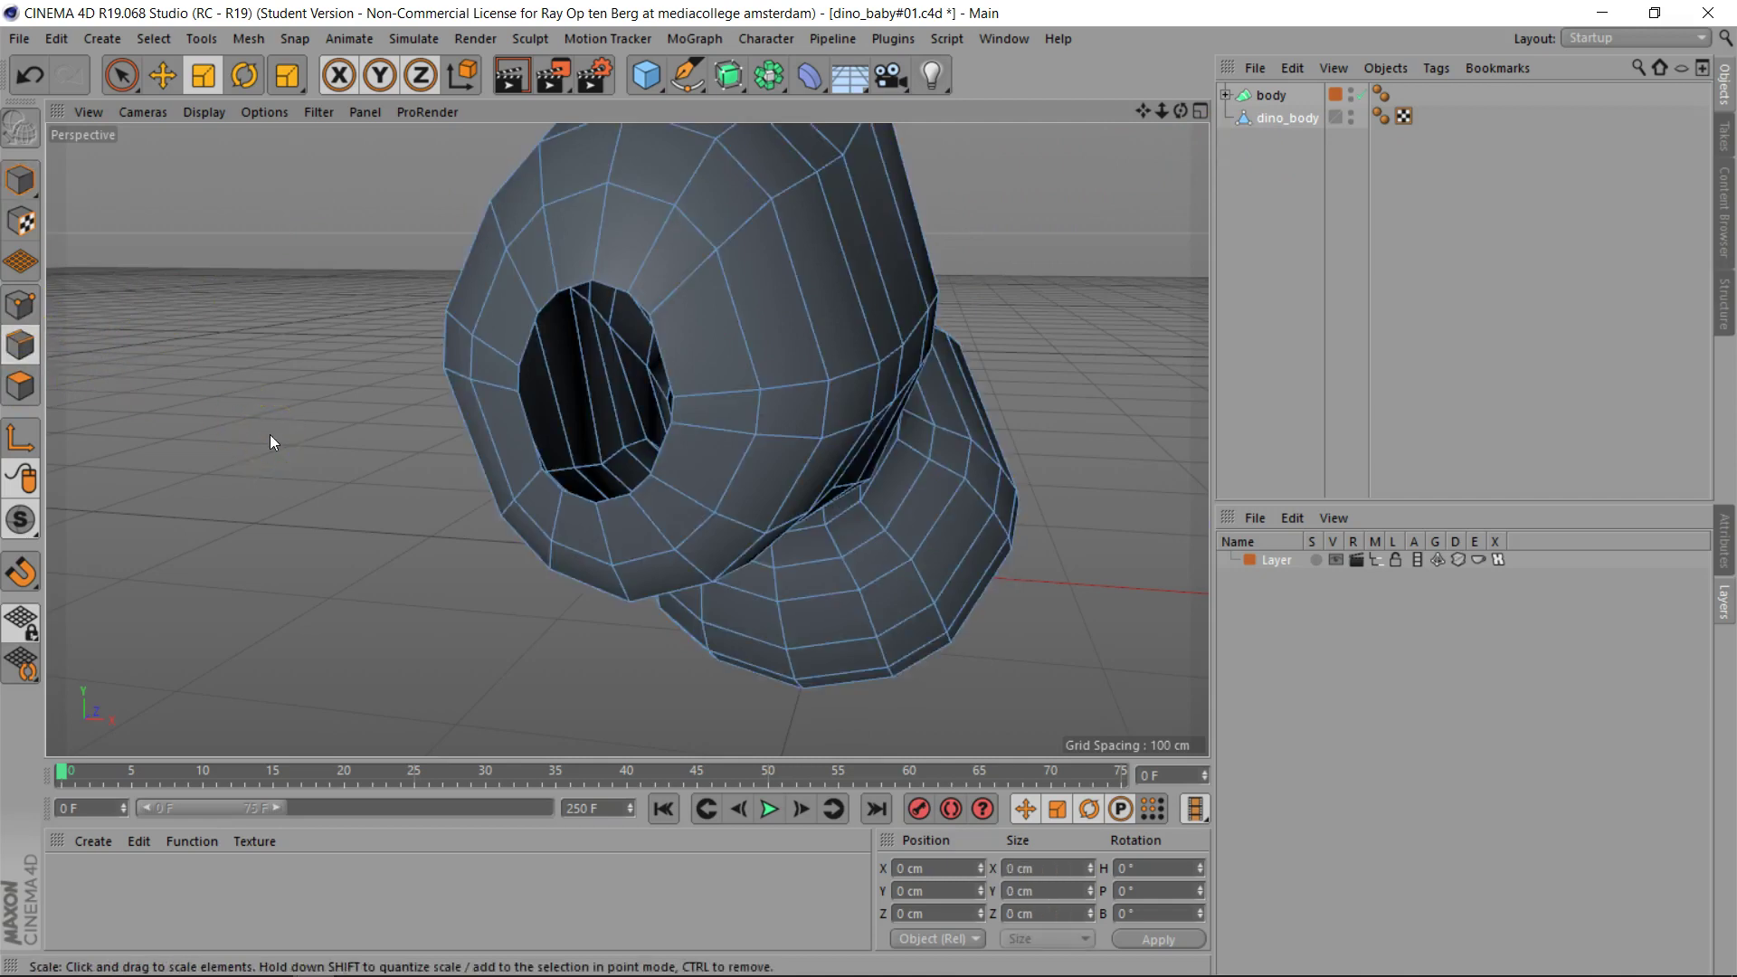
key(m)
key(b)
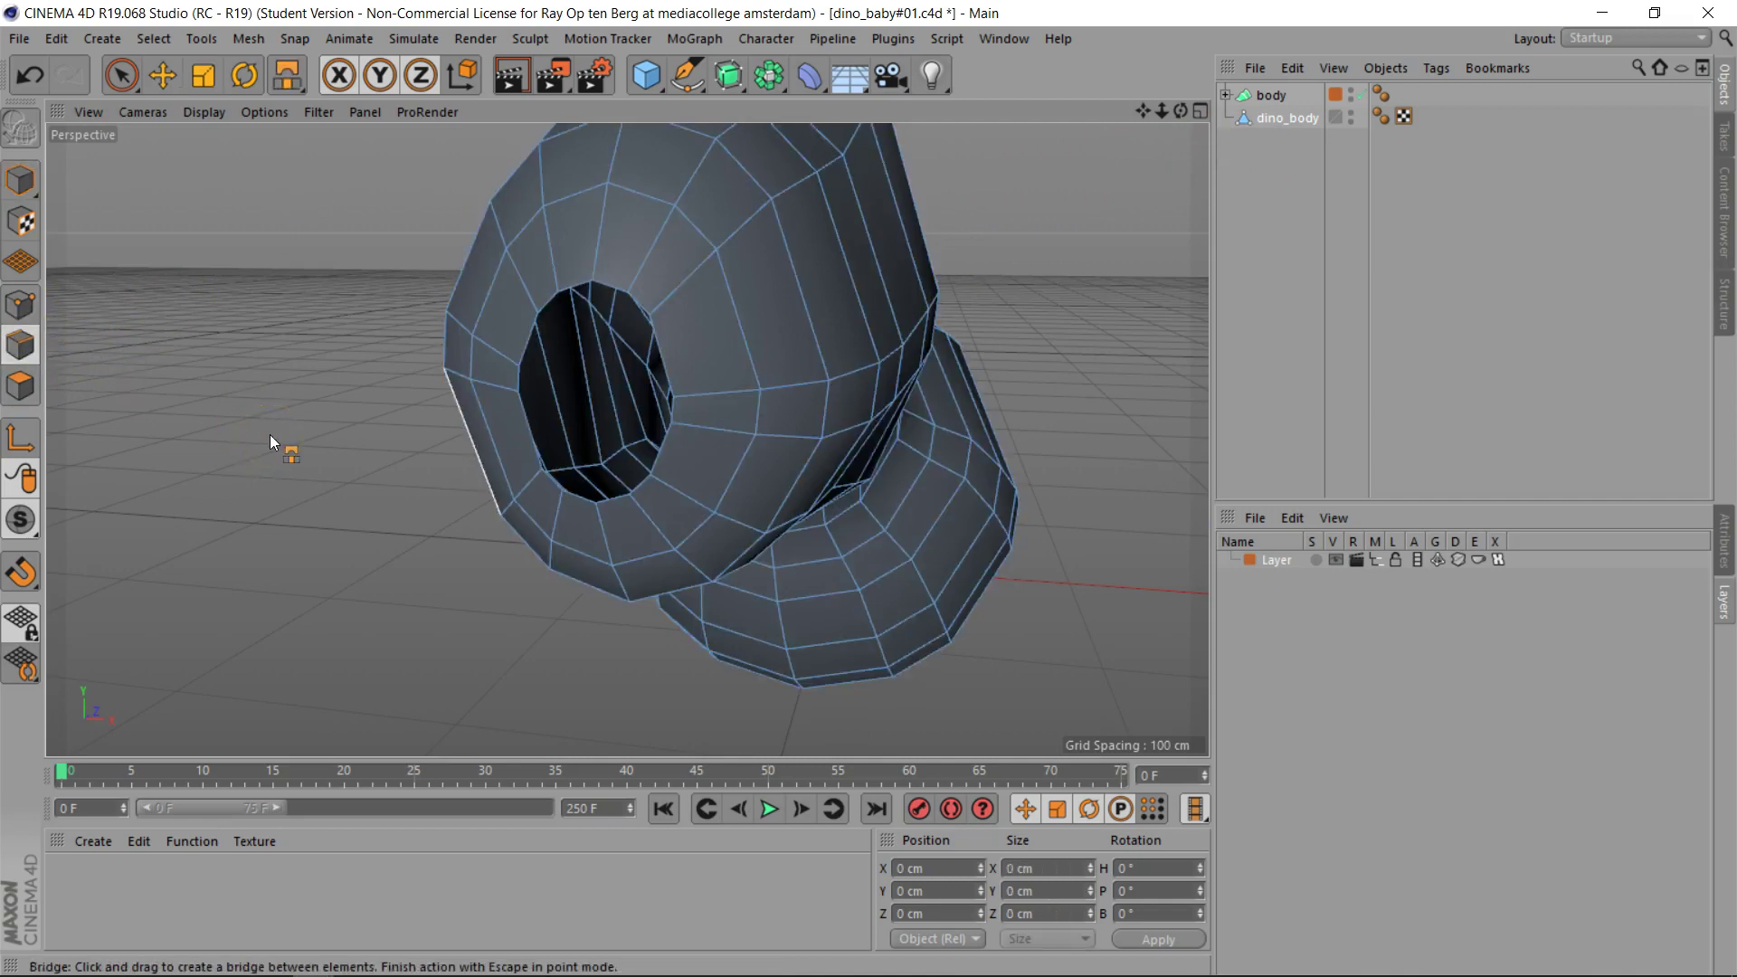
drag(269, 441, 543, 409)
mouse_move(521, 342)
mouse_down()
mouse_move(581, 285)
mouse_move(577, 501)
mouse_up()
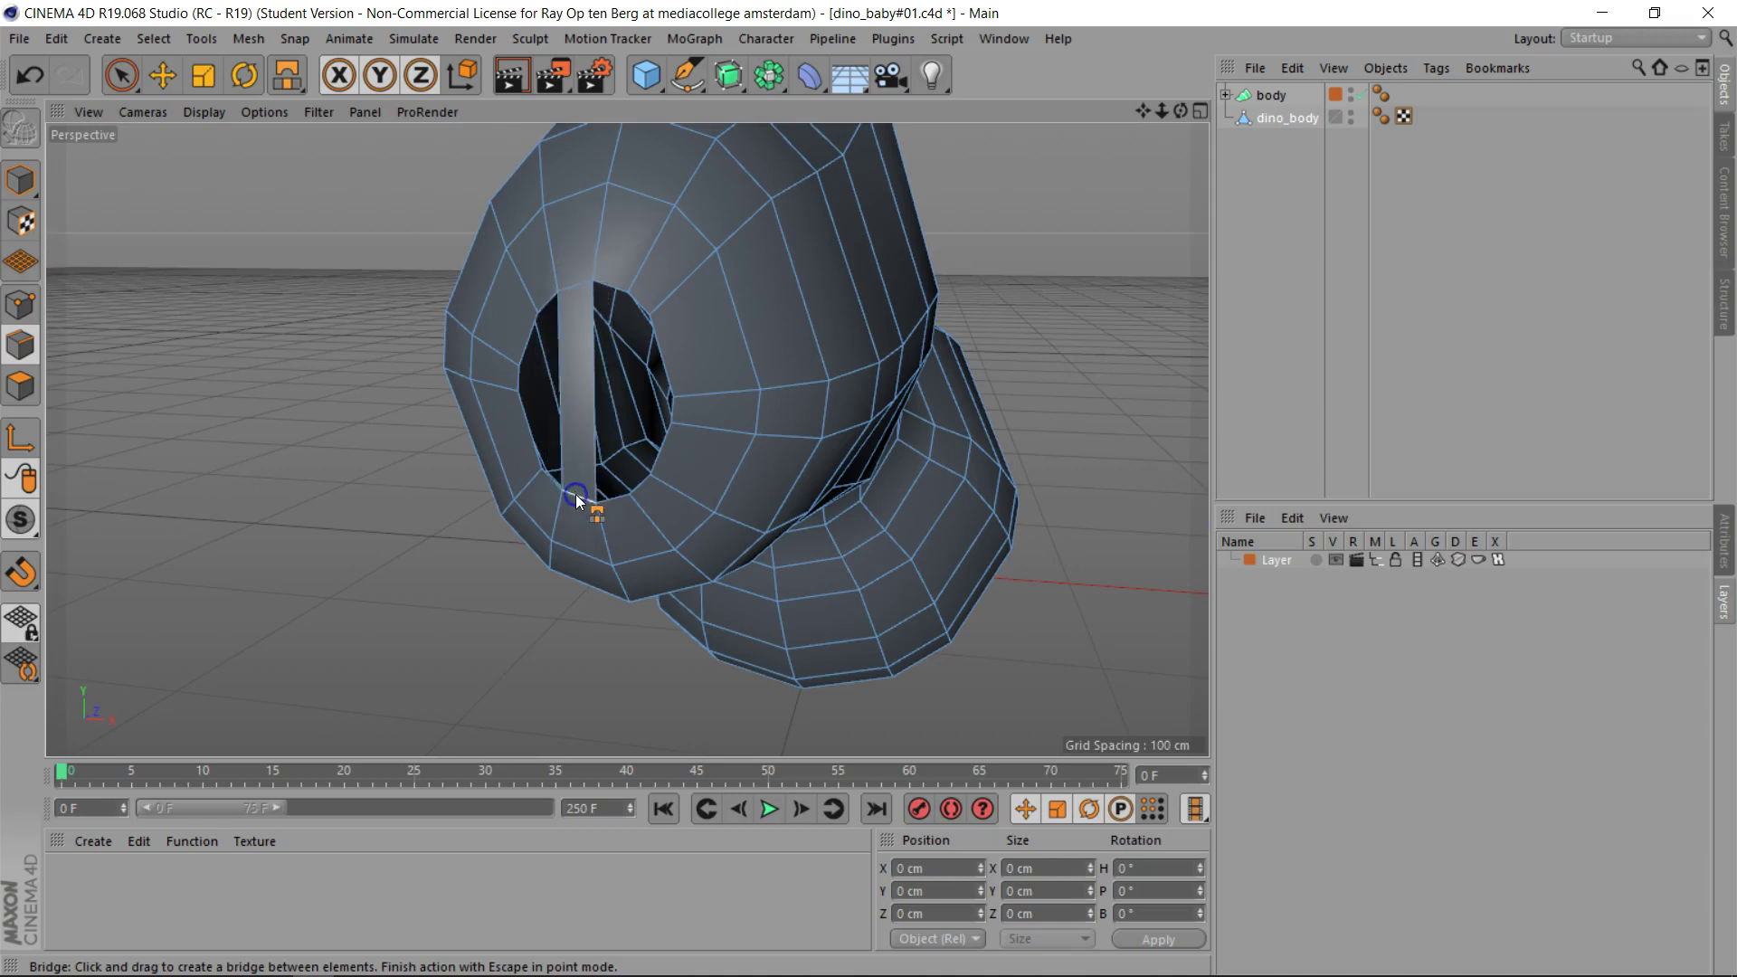
drag(548, 302, 549, 482)
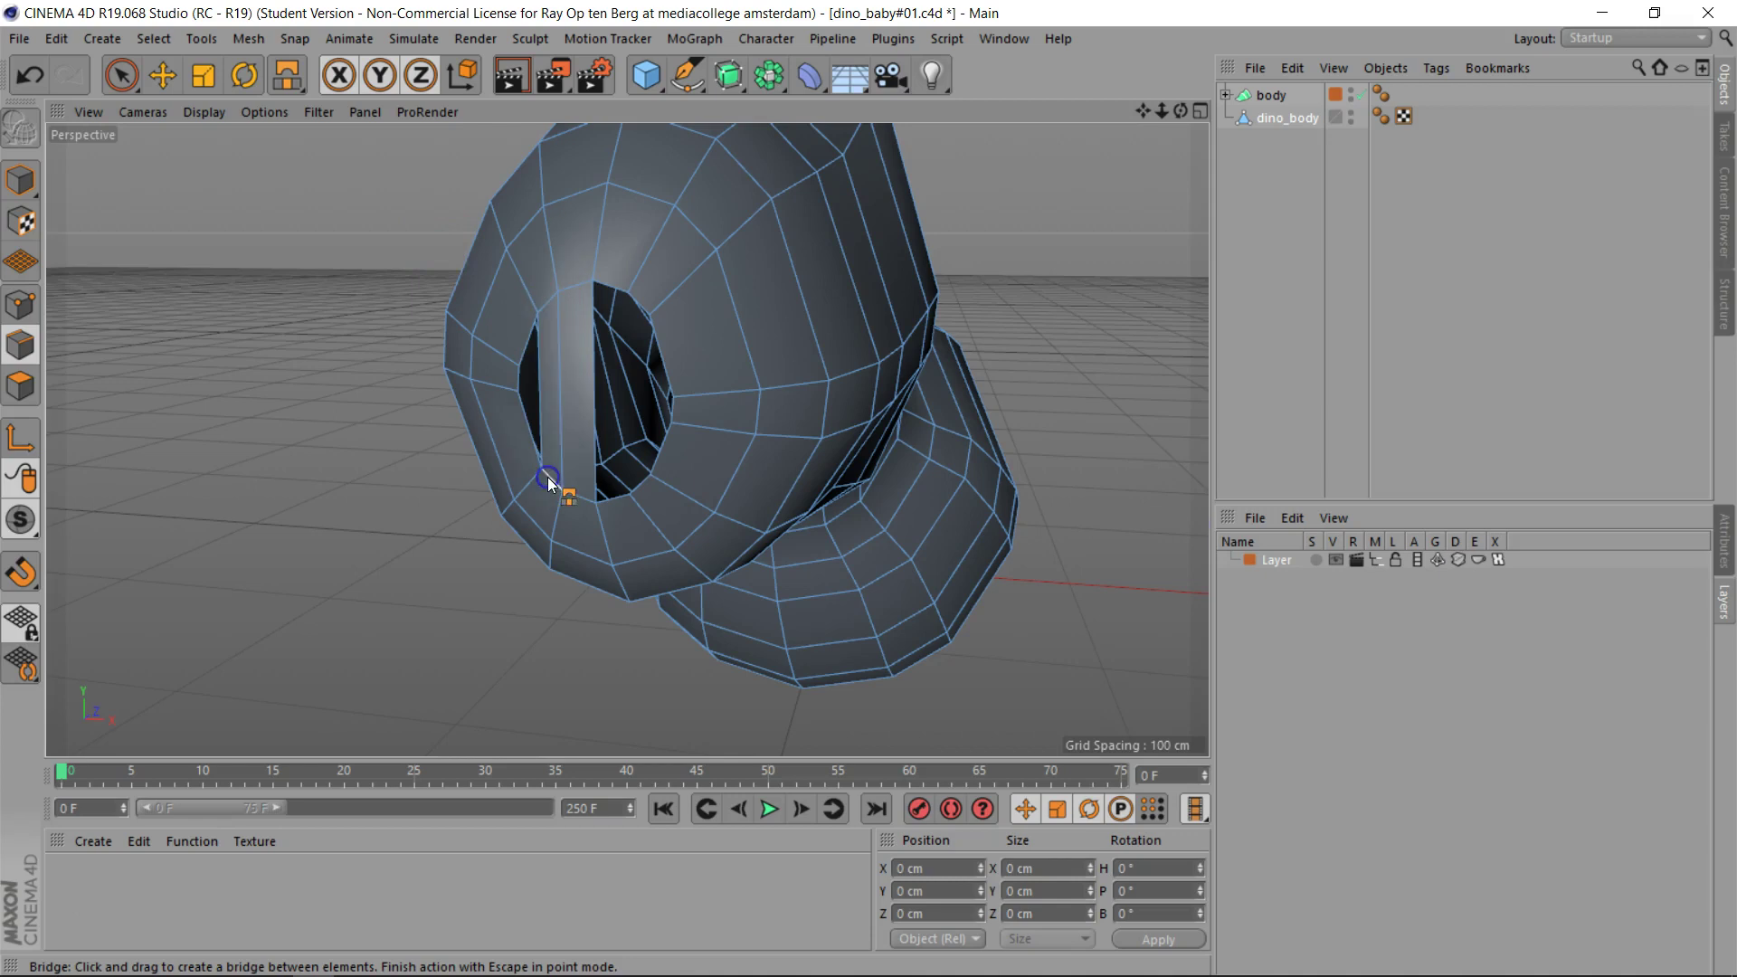
drag(601, 284, 616, 499)
drag(633, 418, 644, 488)
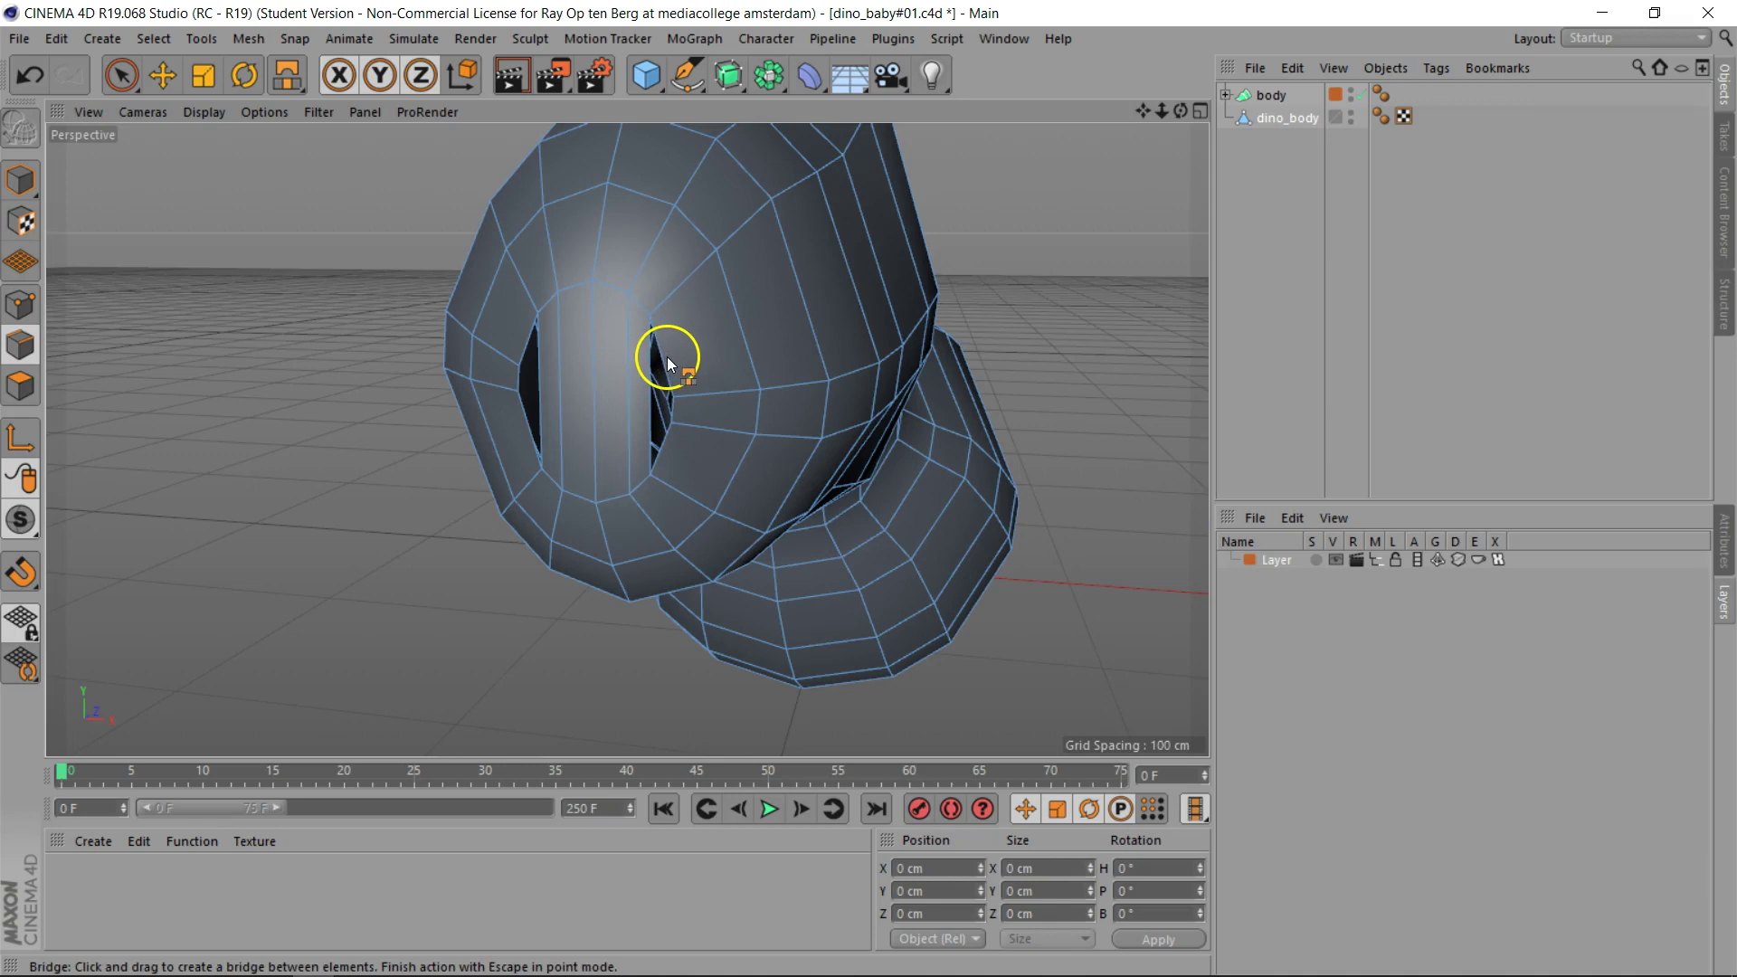
drag(664, 361, 659, 466)
drag(528, 345, 581, 425)
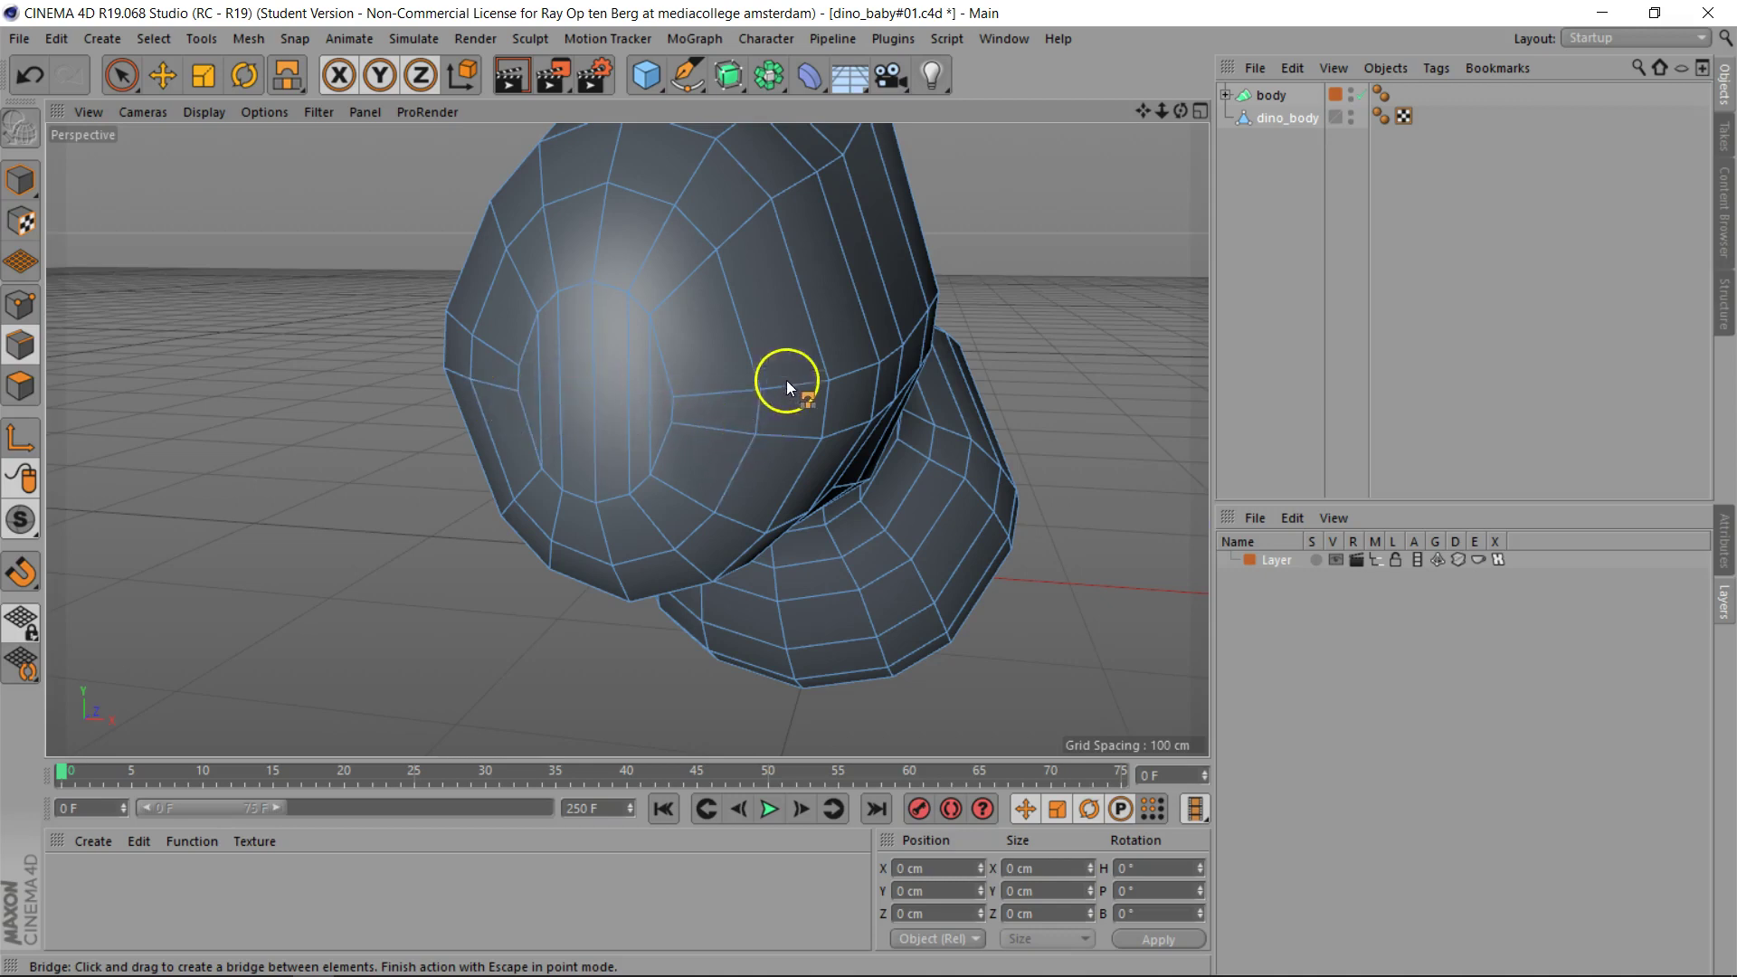
drag(1181, 109, 868, 490)
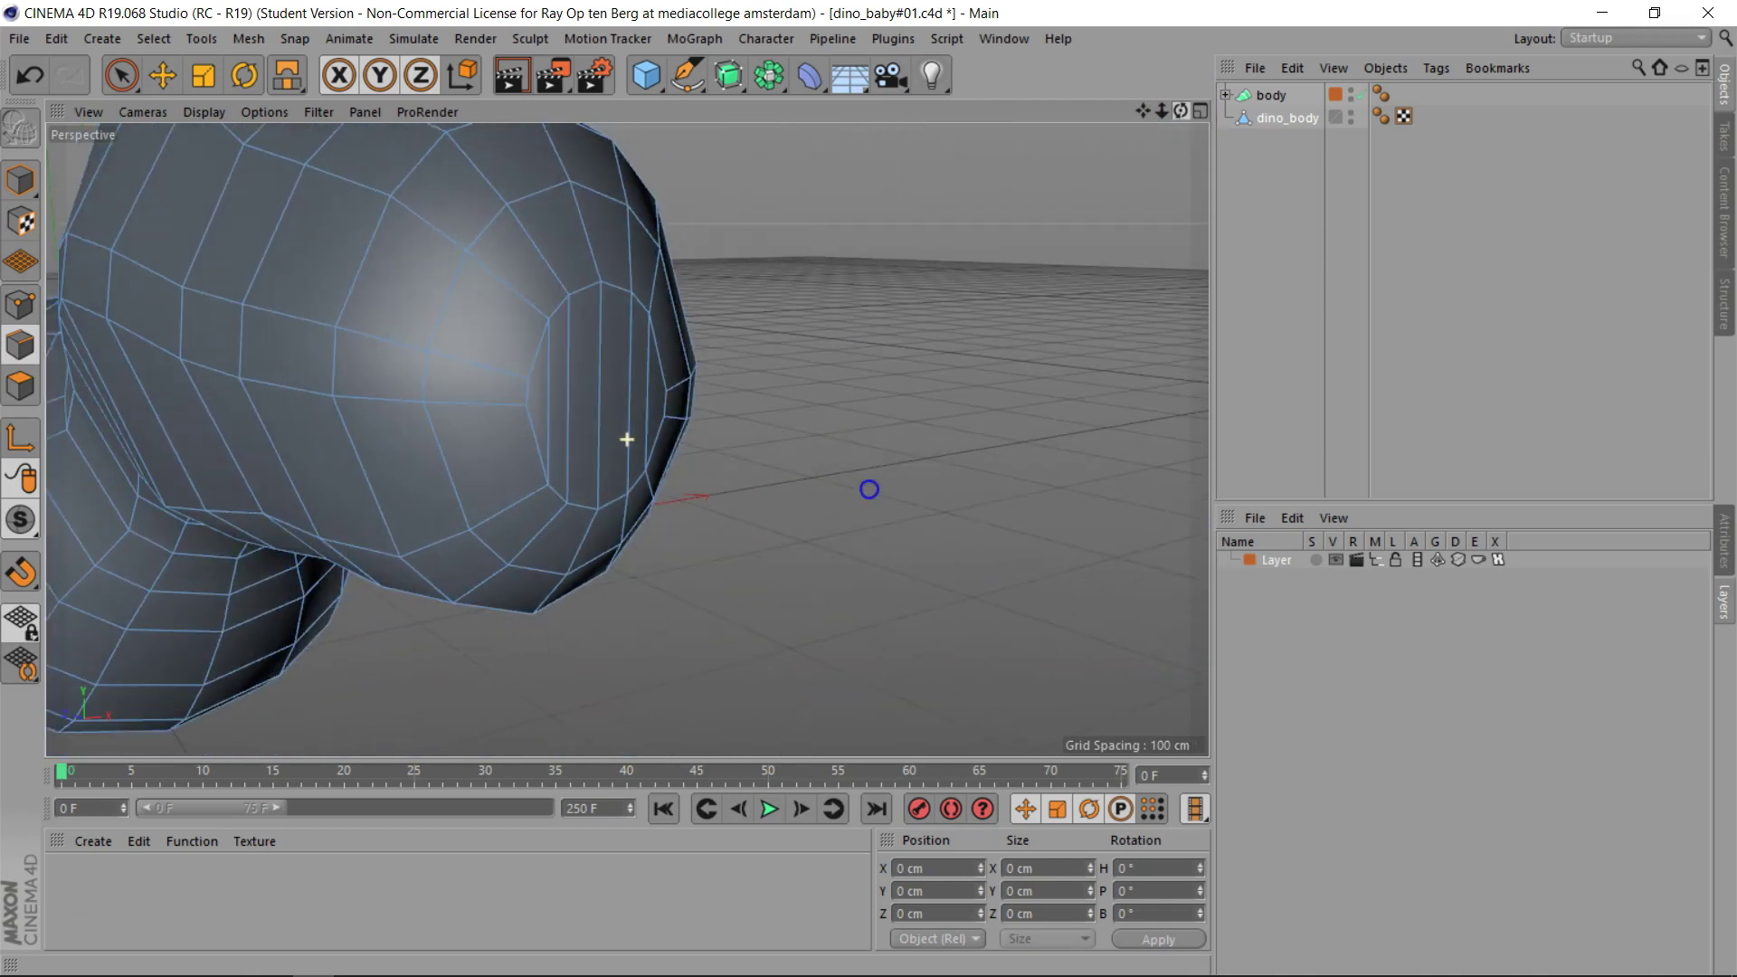
Step: Bridge two more pairs of head points, then call up the knife modes with K
click(839, 315)
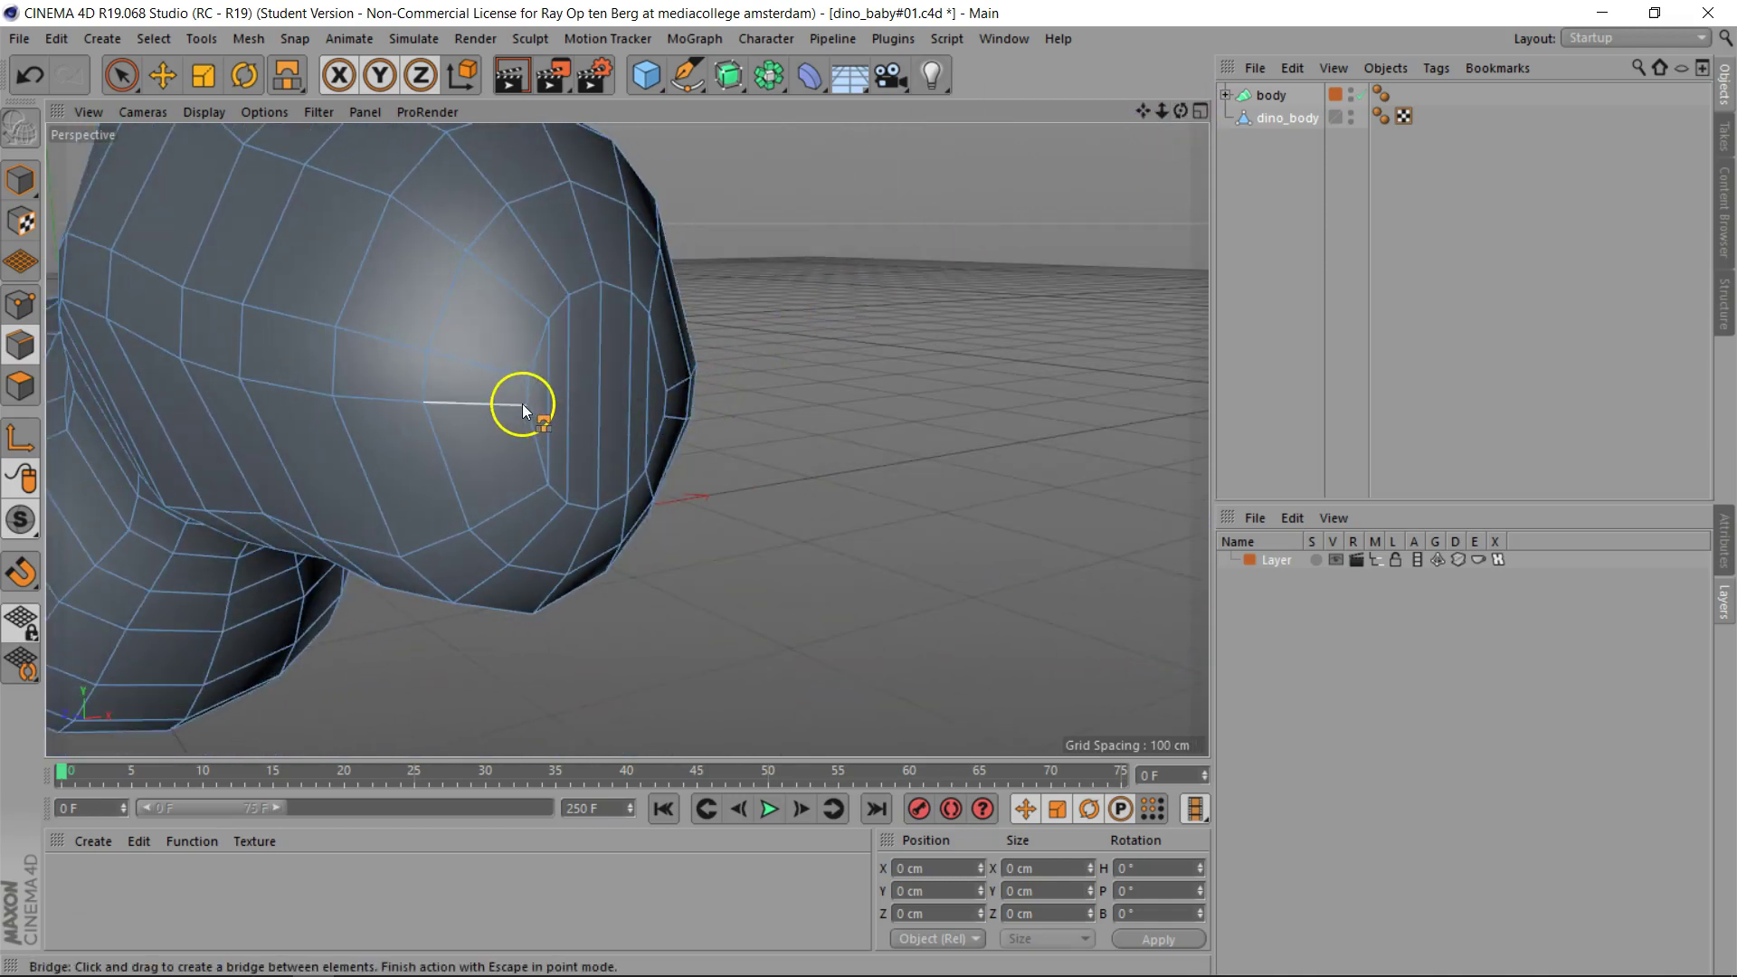
drag(523, 404, 537, 406)
drag(665, 418, 617, 420)
key(k)
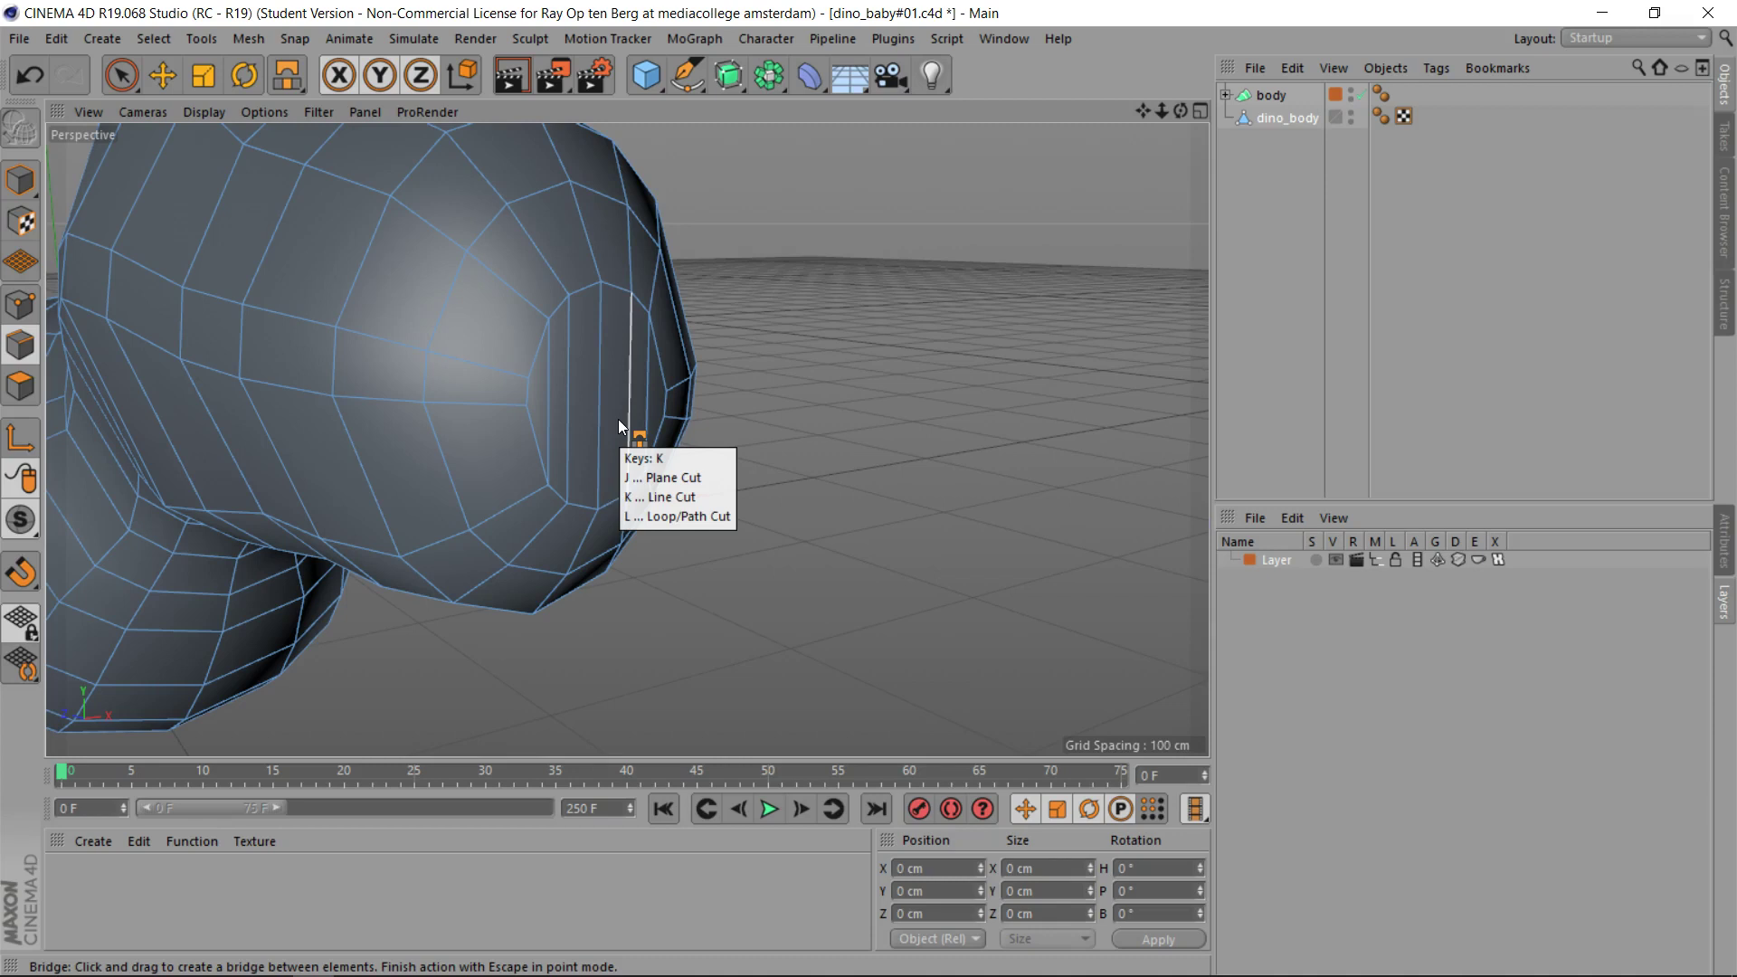
Step: Choose Line Cut, enter Polygon mode with Live Selection, and paint the eye-socket polygons
key(k)
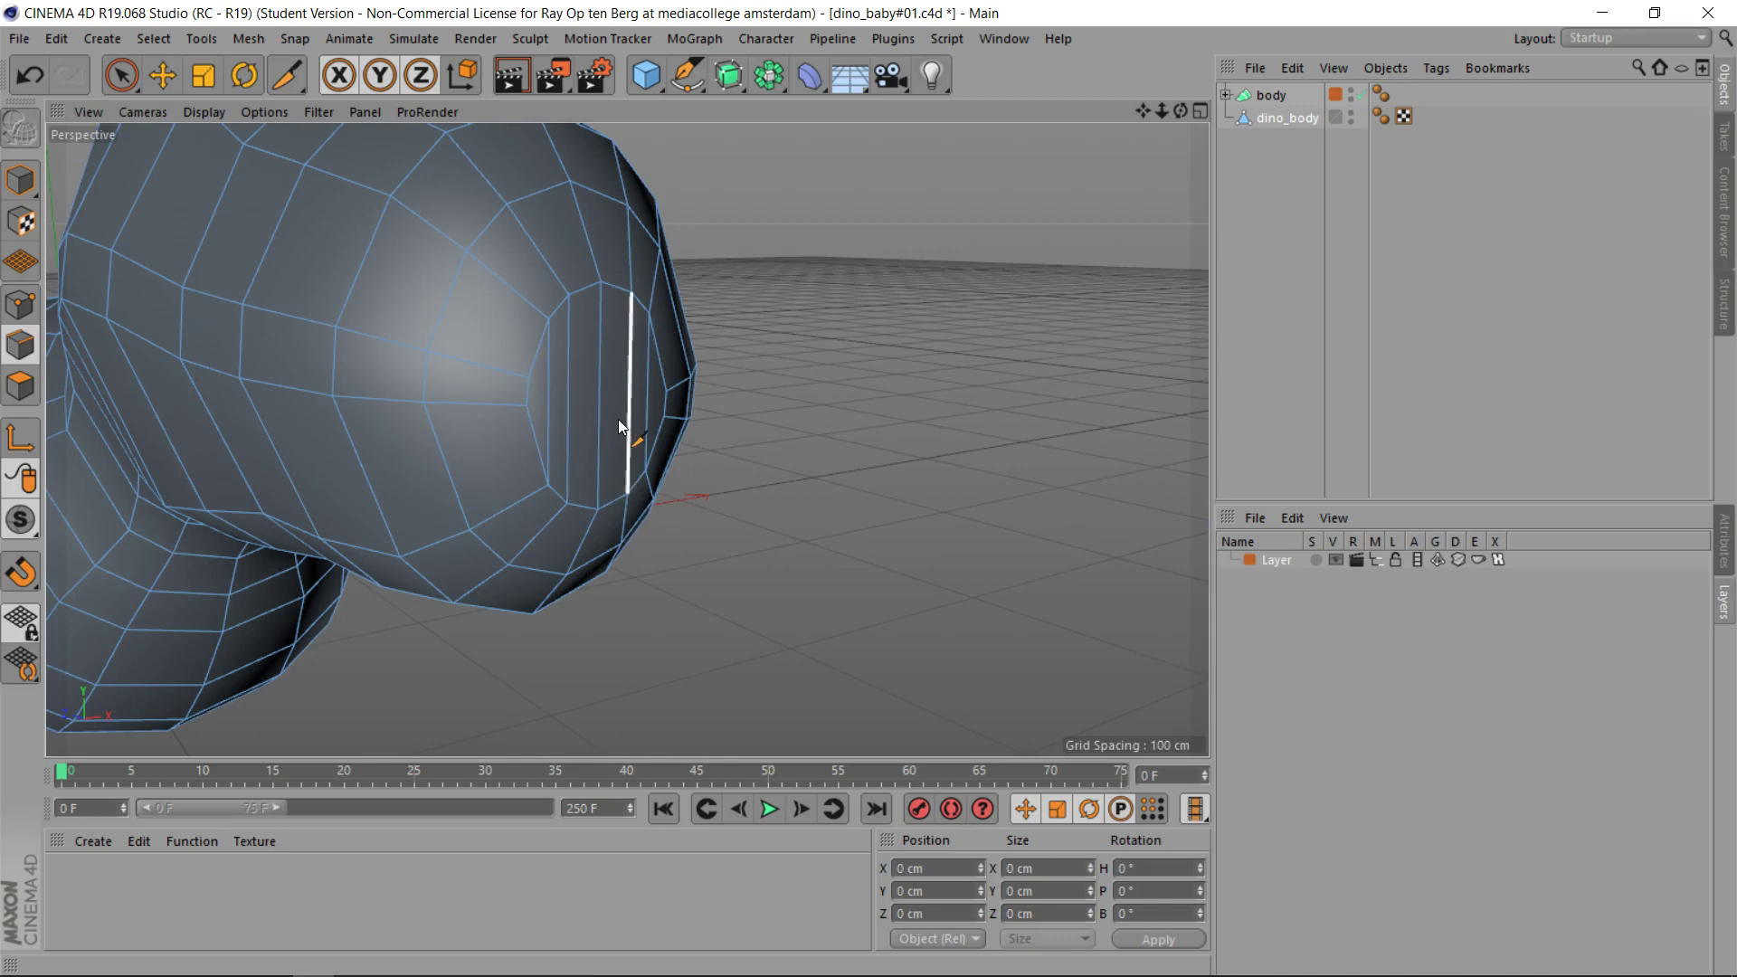
click(21, 388)
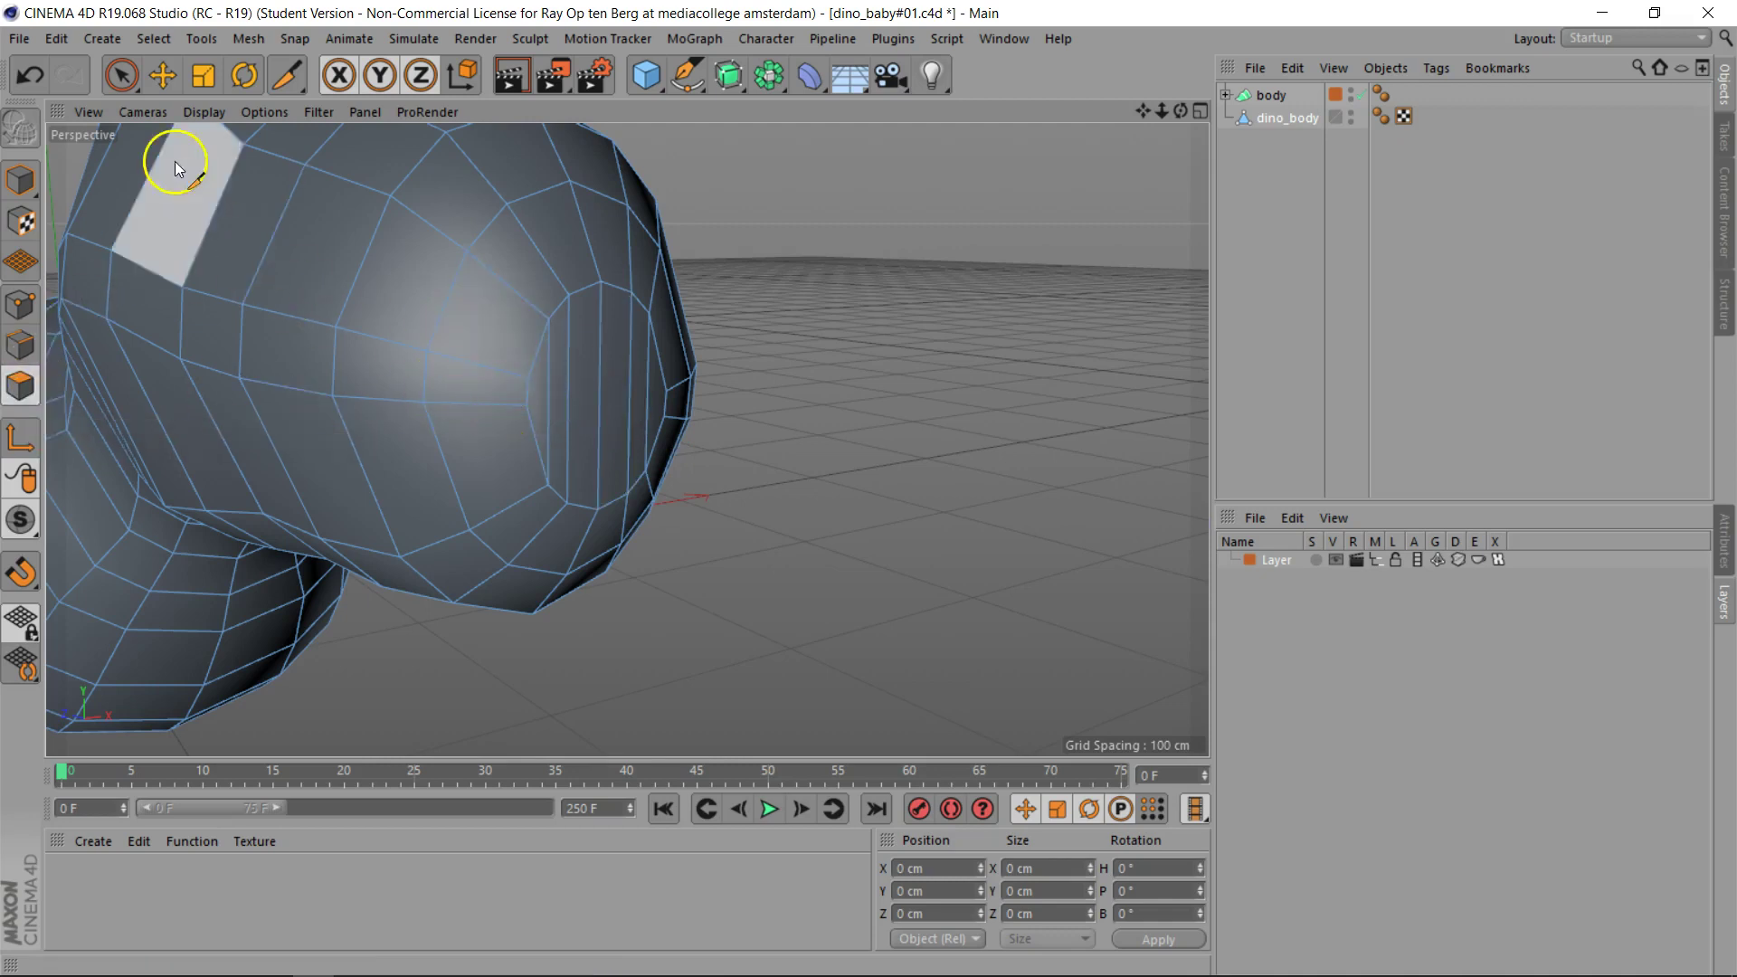
click(120, 74)
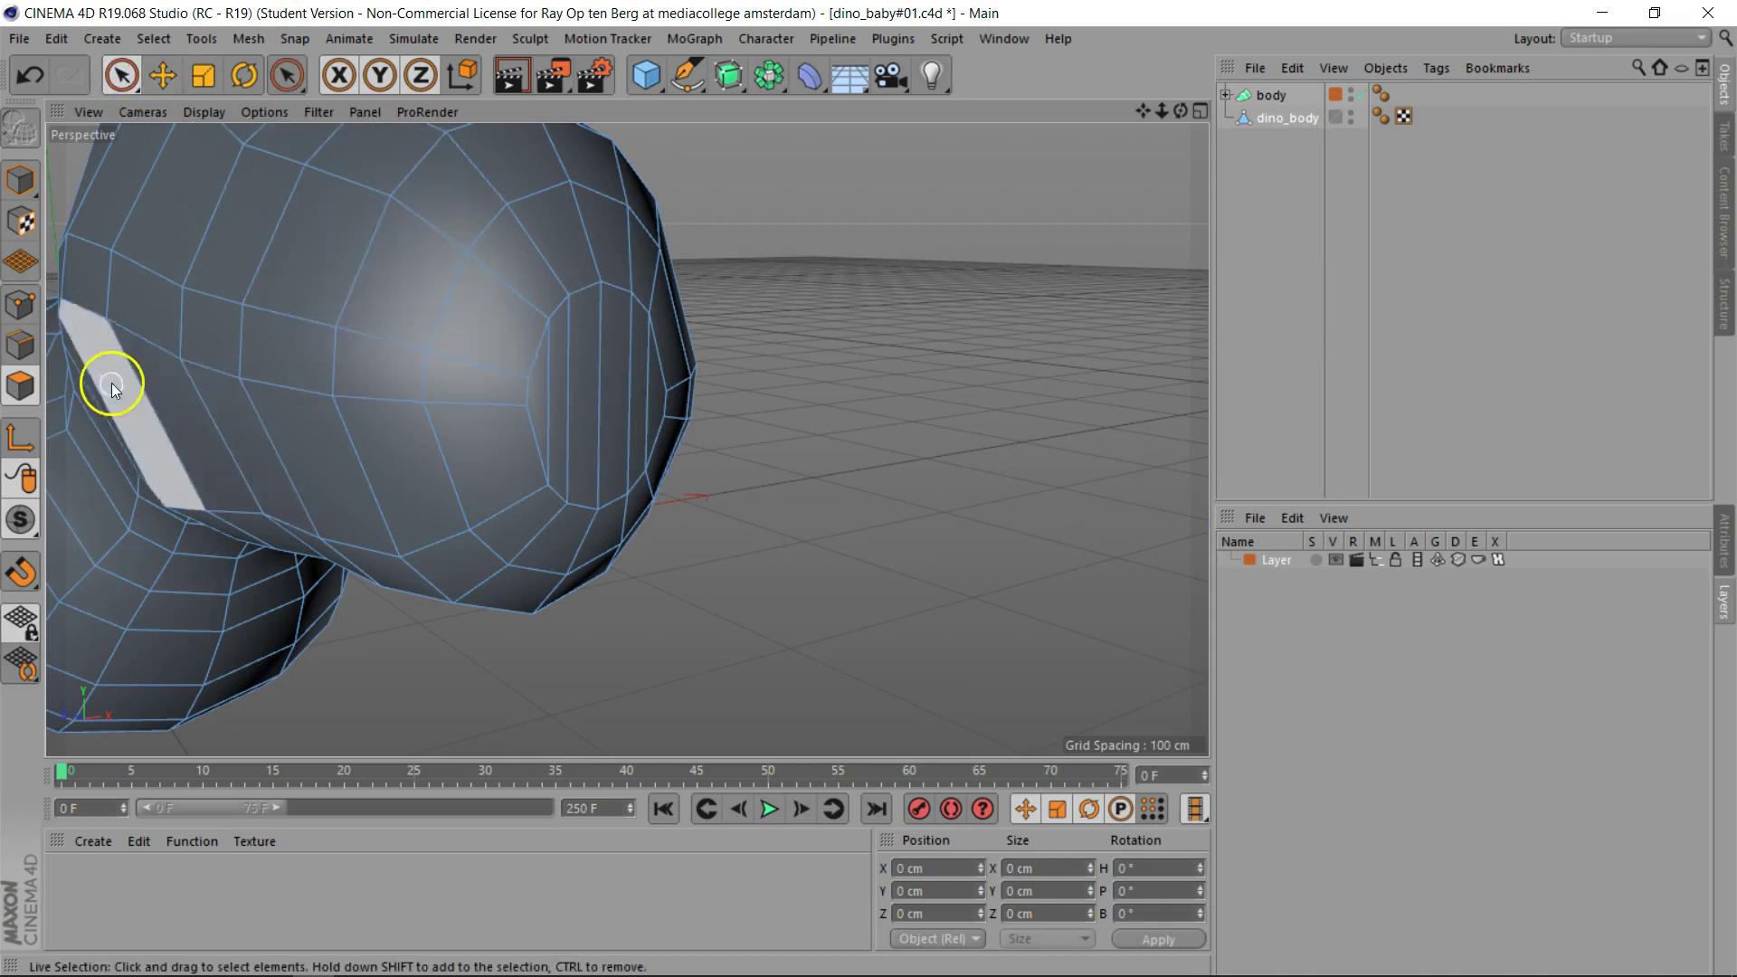
drag(551, 399, 644, 404)
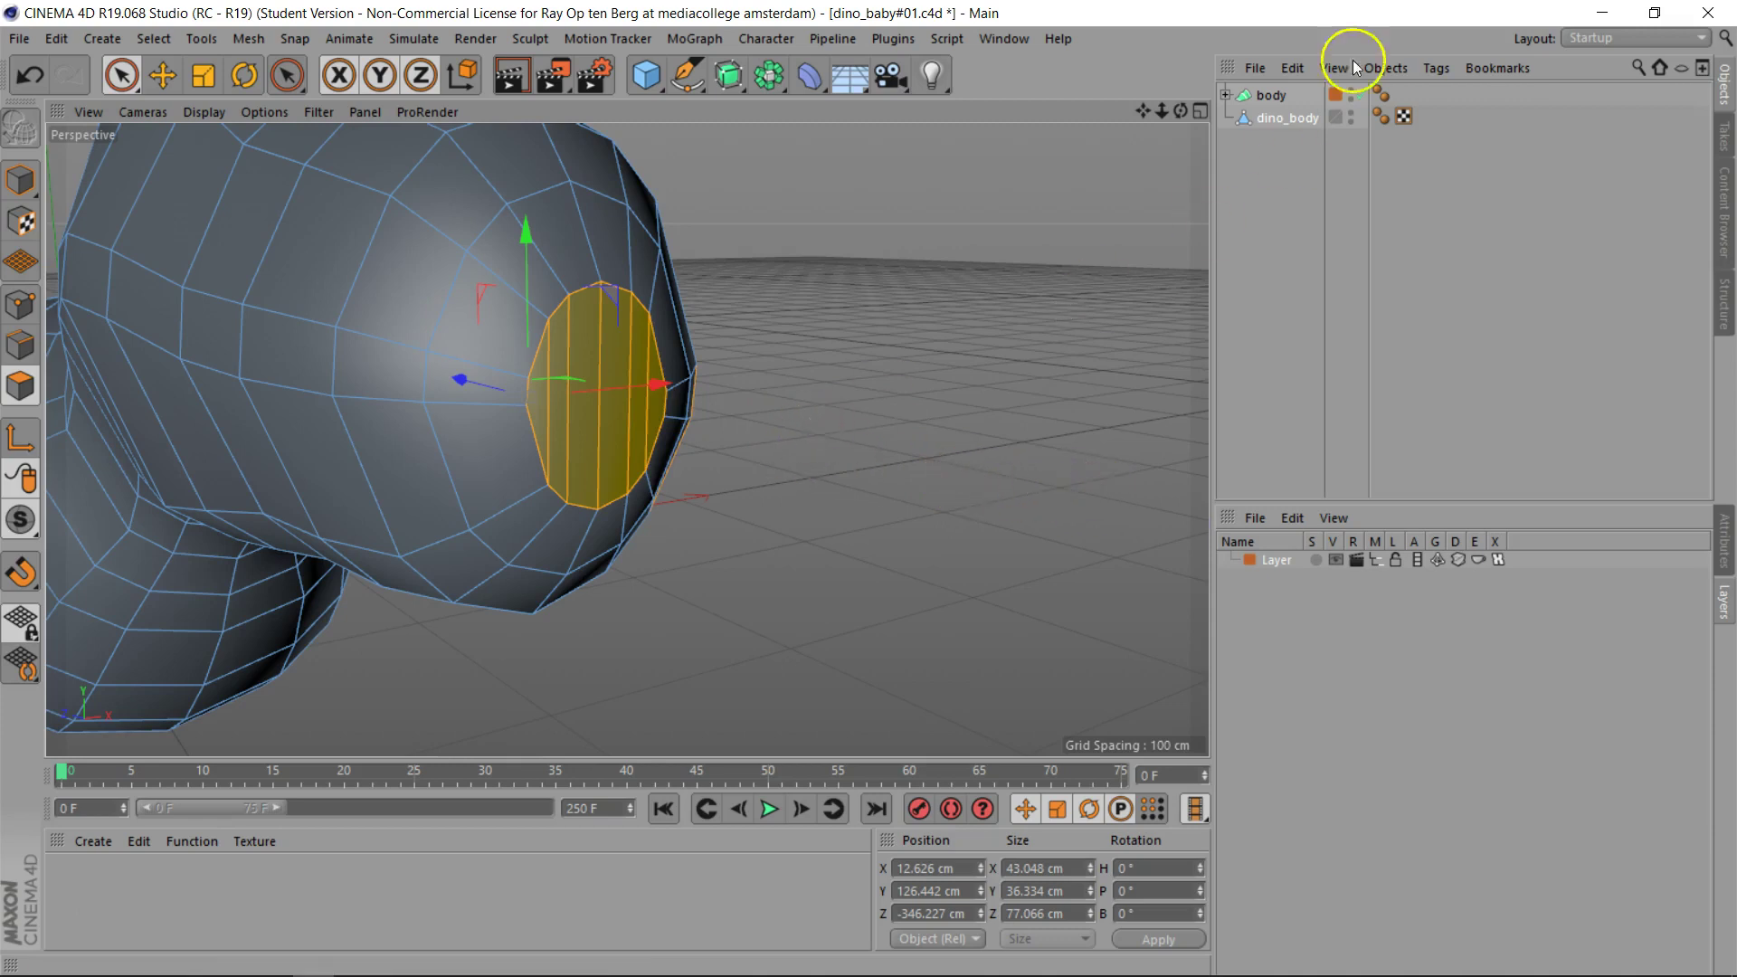
alt+drag(868, 485, 1125, 312)
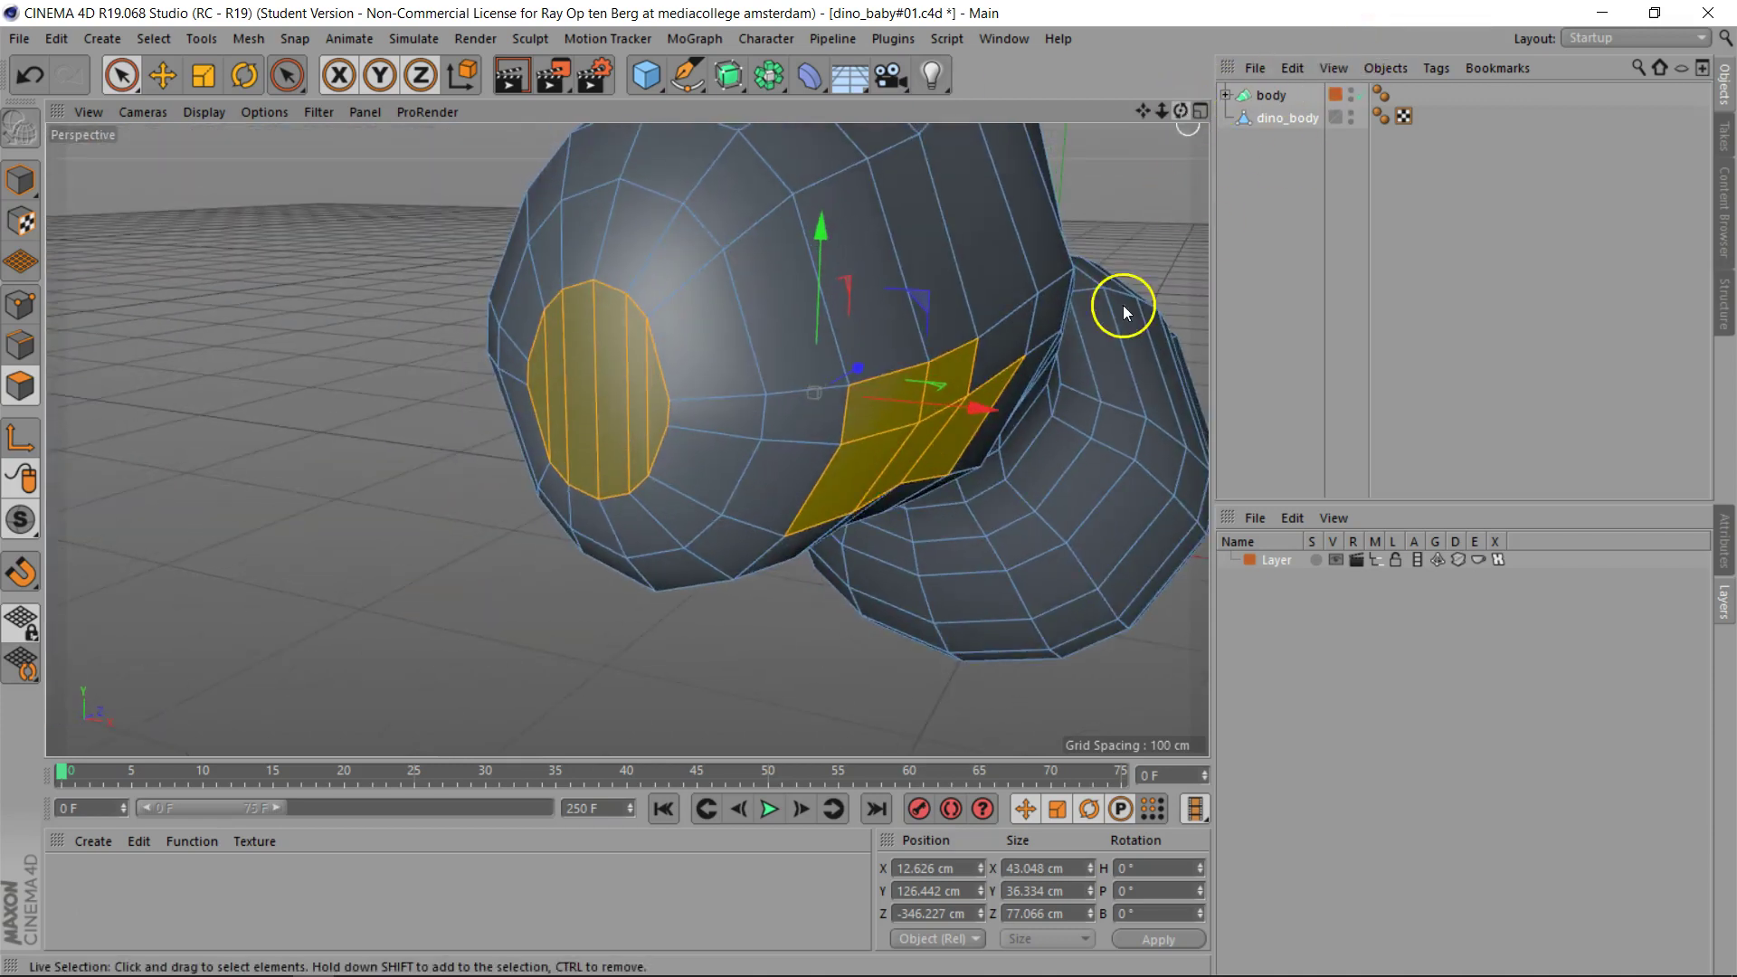
Step: Turn on Only Select Visible Elements and reselect the eye-socket polygons
click(1725, 543)
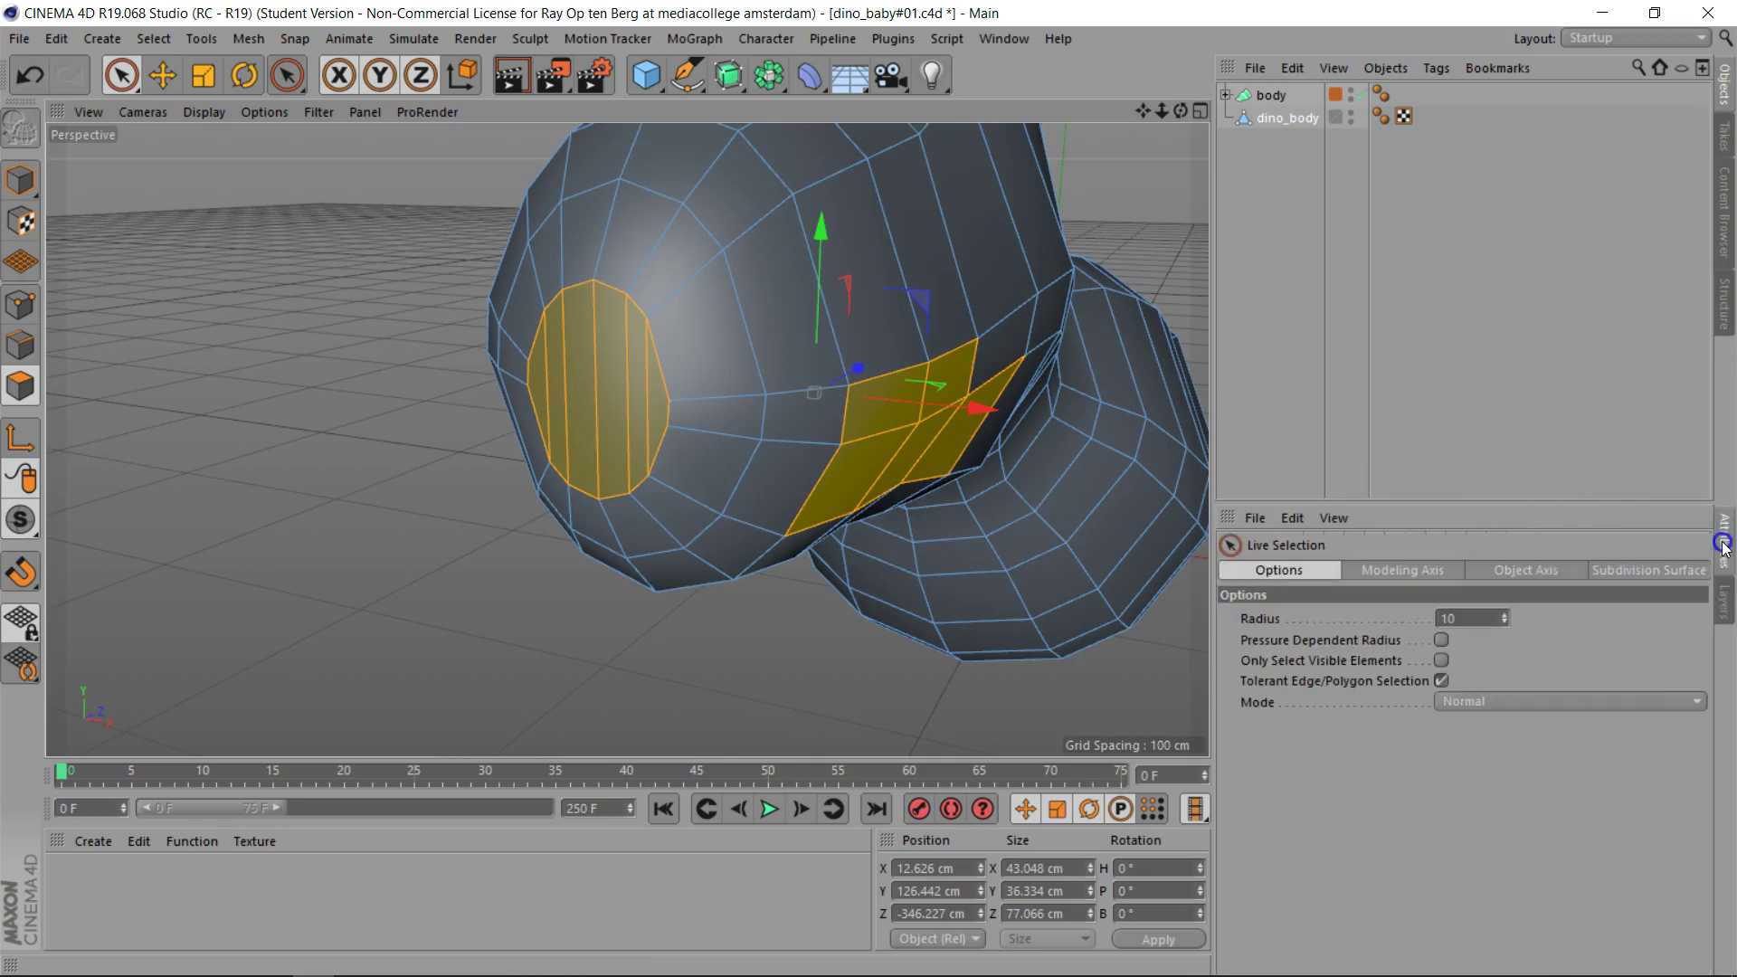
click(1441, 660)
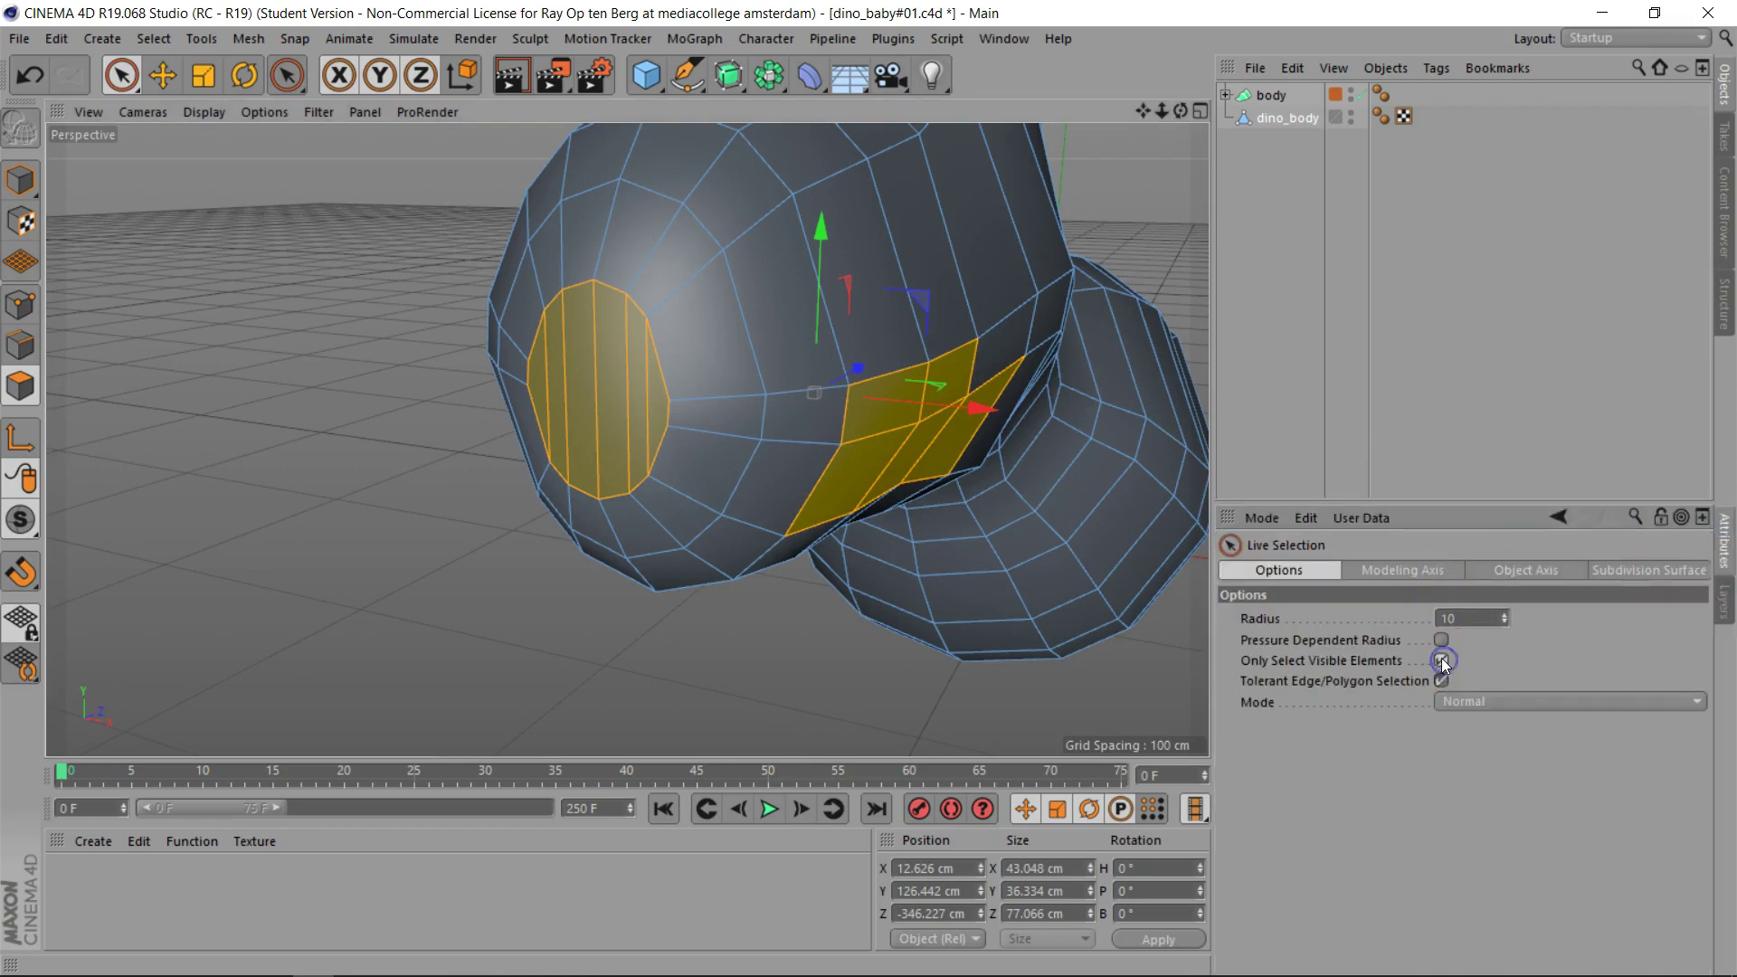
drag(1181, 112, 993, 297)
click(993, 297)
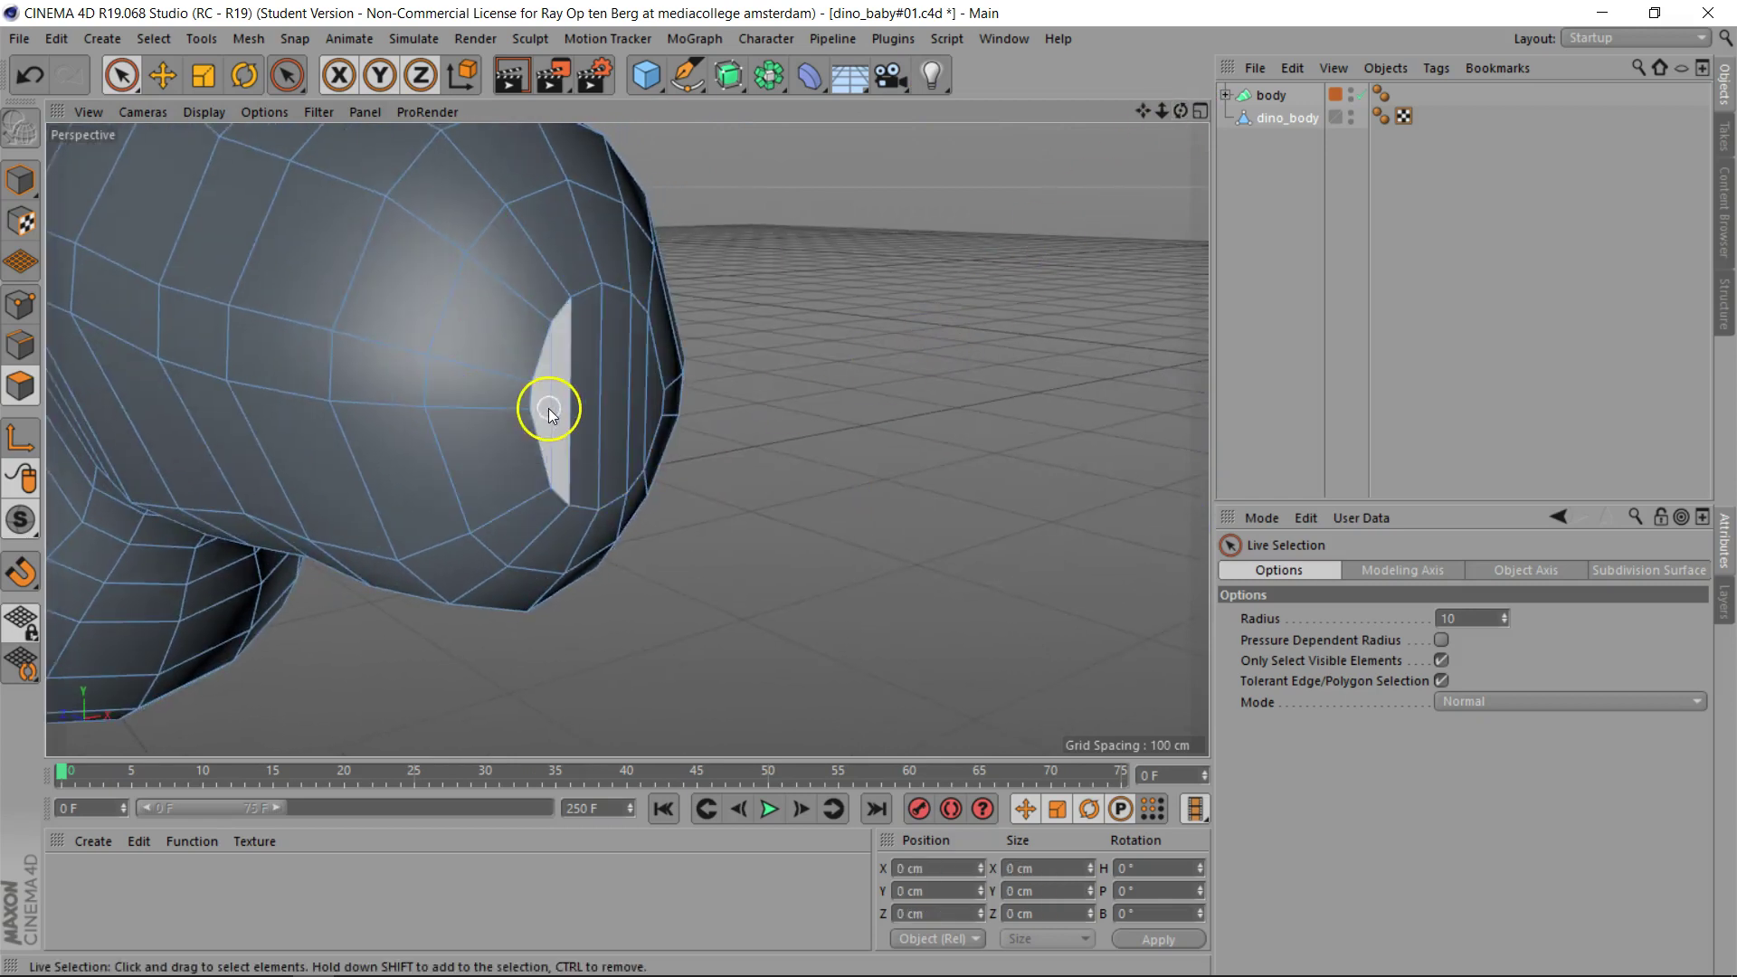
drag(547, 399, 649, 416)
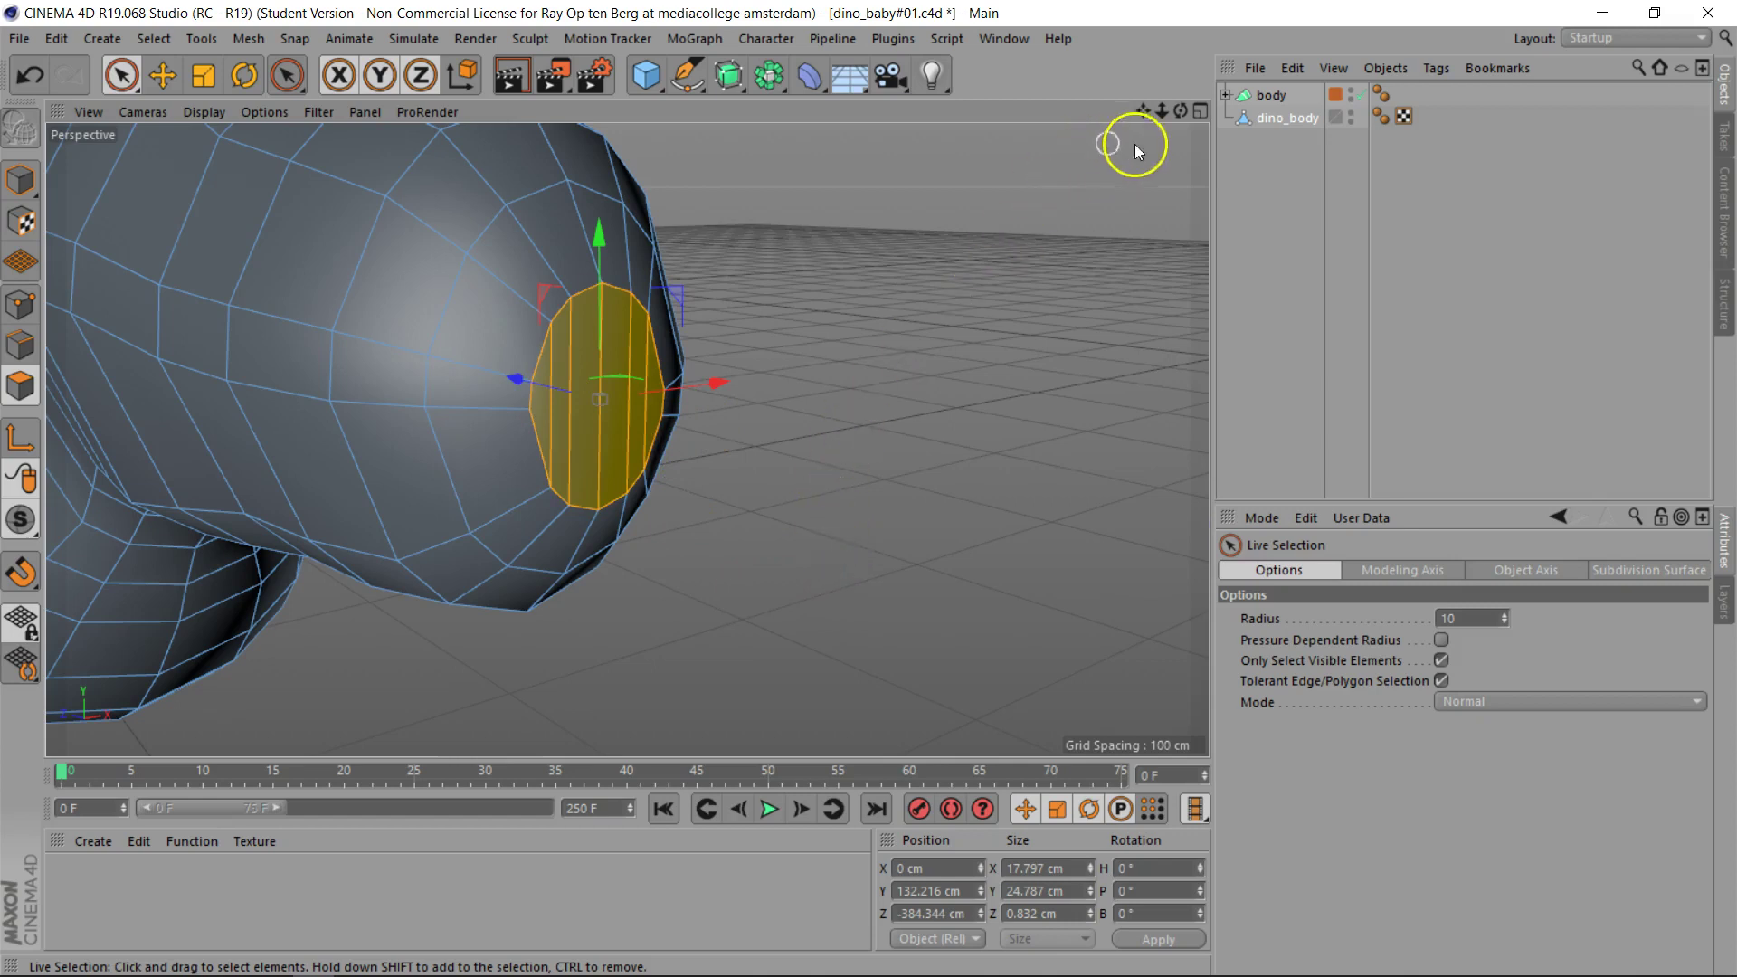
drag(1183, 111, 1005, 119)
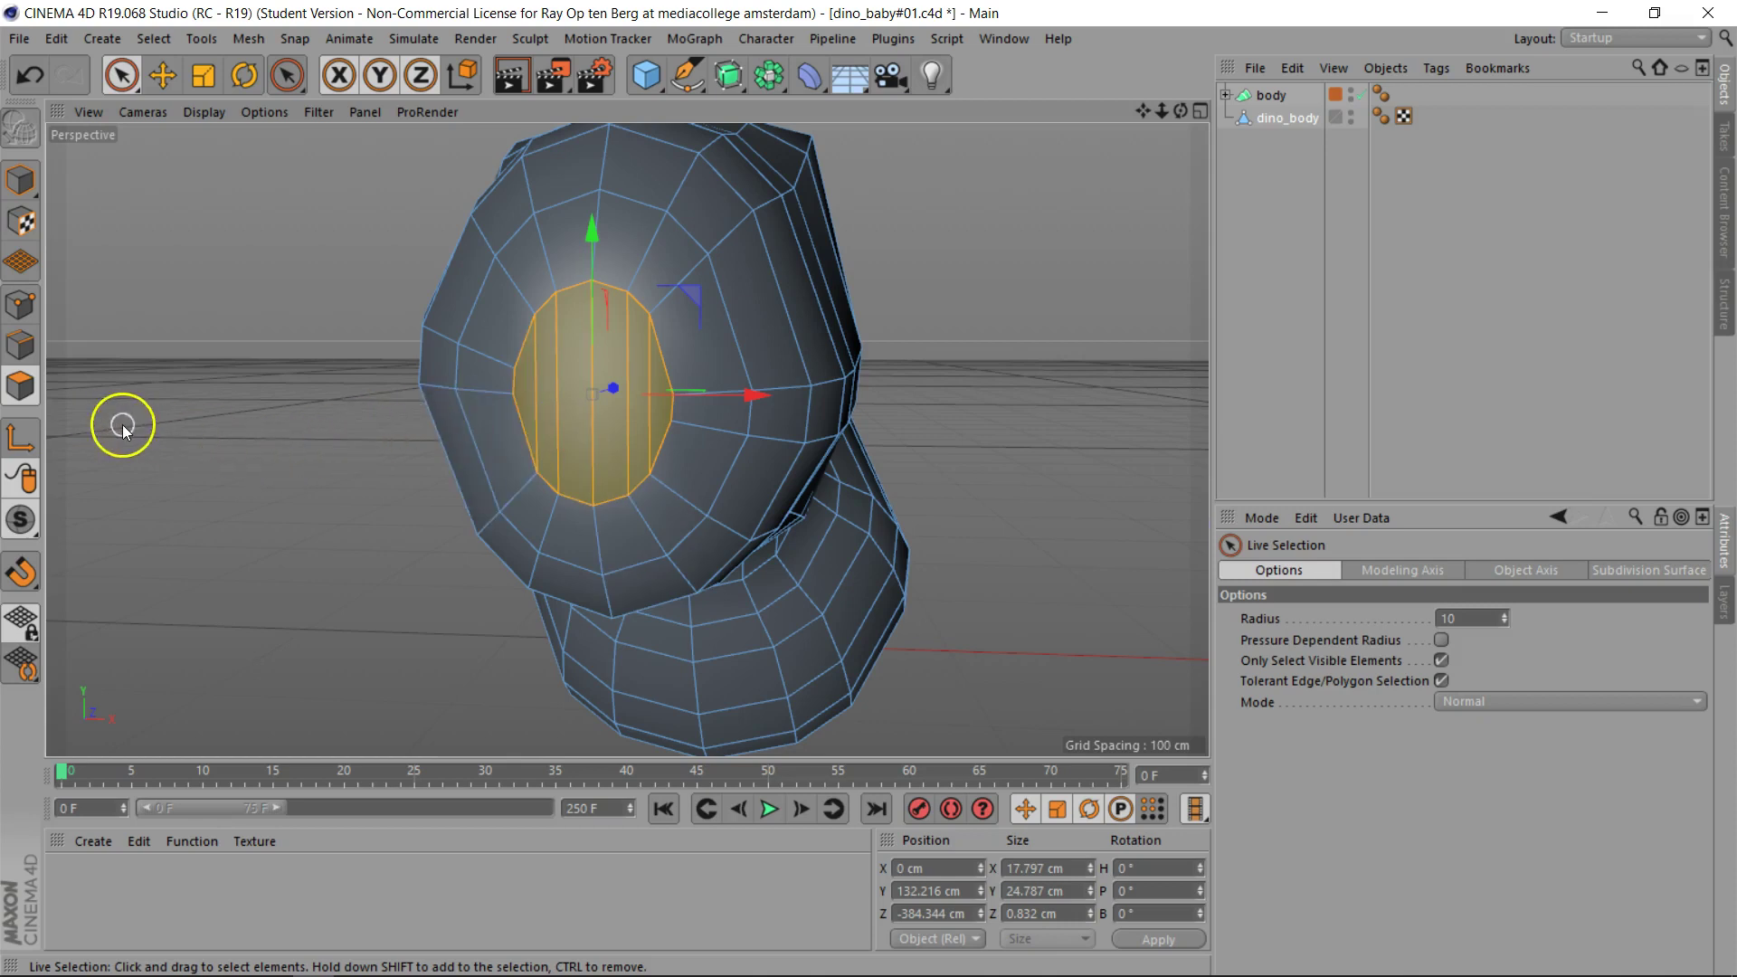
Step: Draw a horizontal Line Cut across the eye polygons, with Restrict To Selection on
key(k)
key(k)
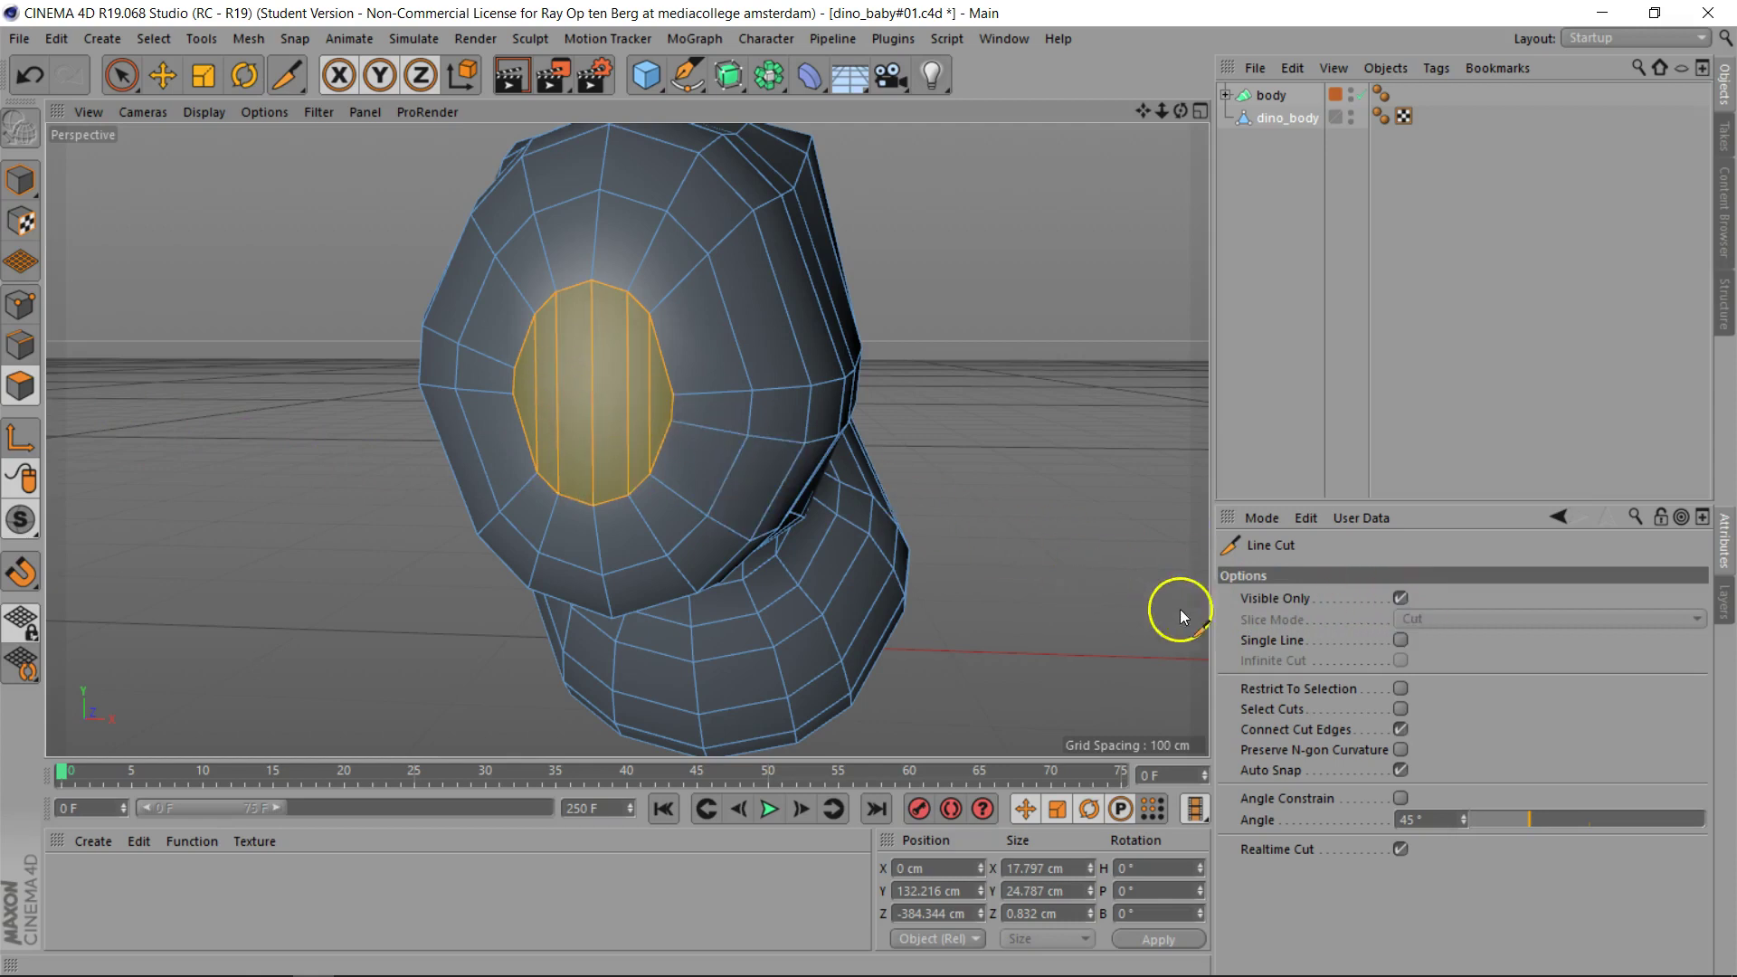
click(1400, 689)
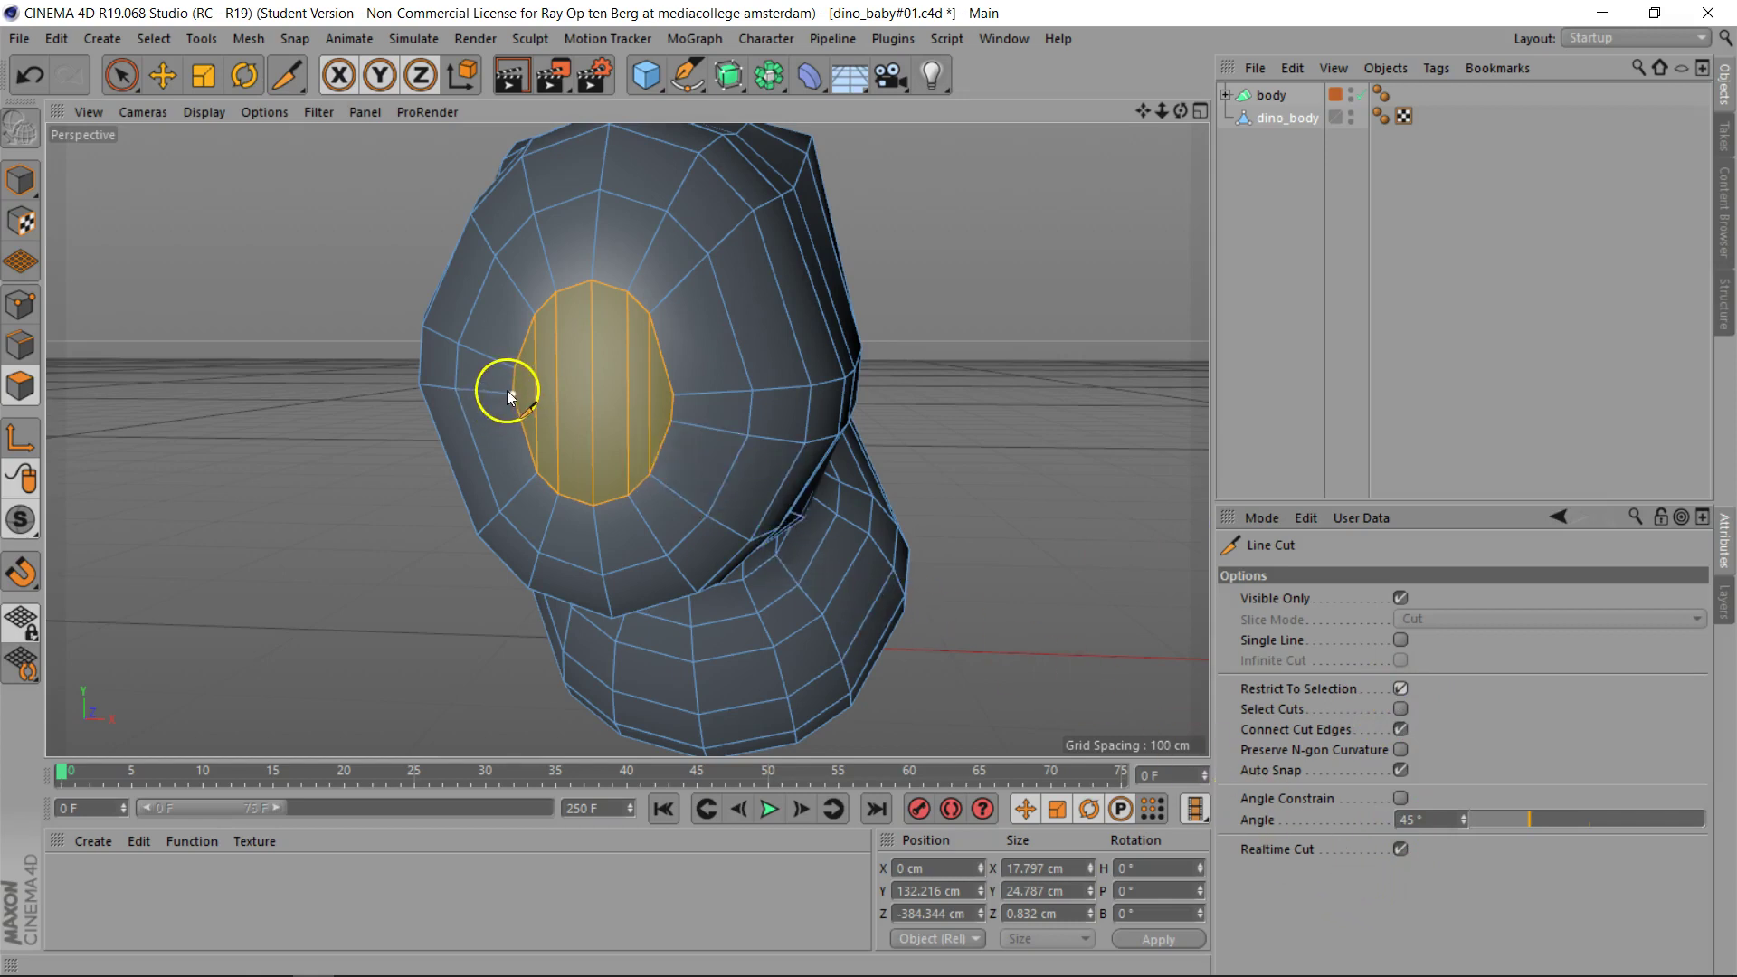
drag(511, 395, 663, 401)
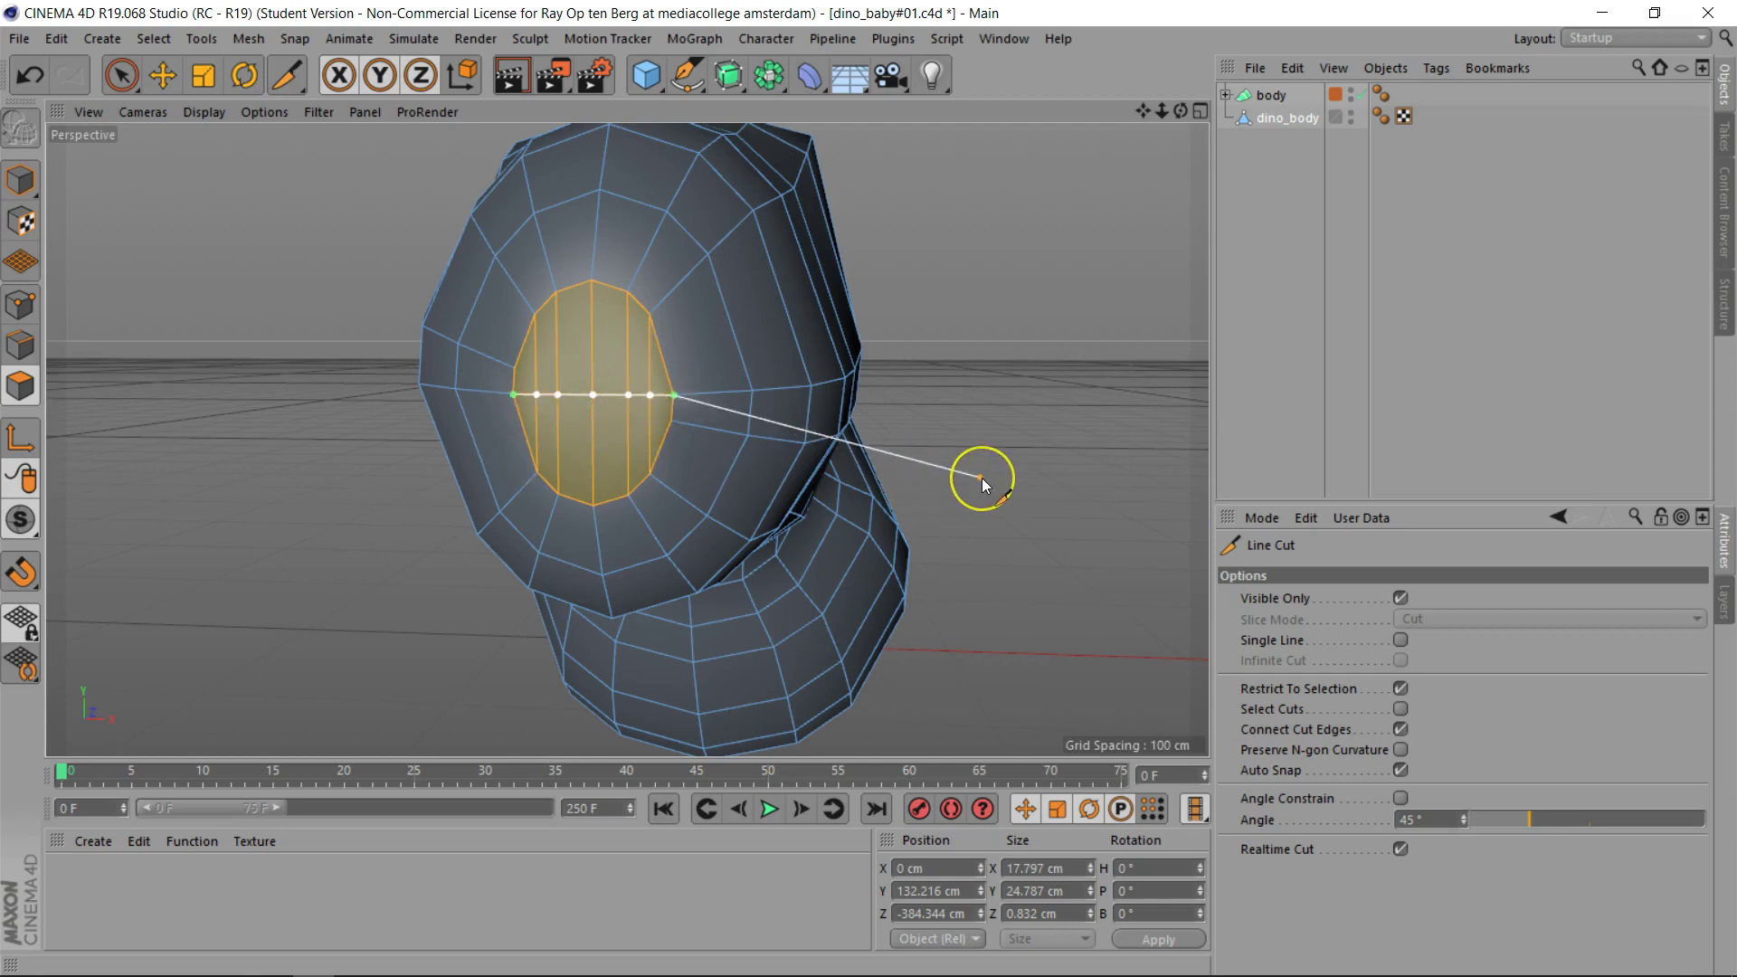
key(ctrl+shift+a)
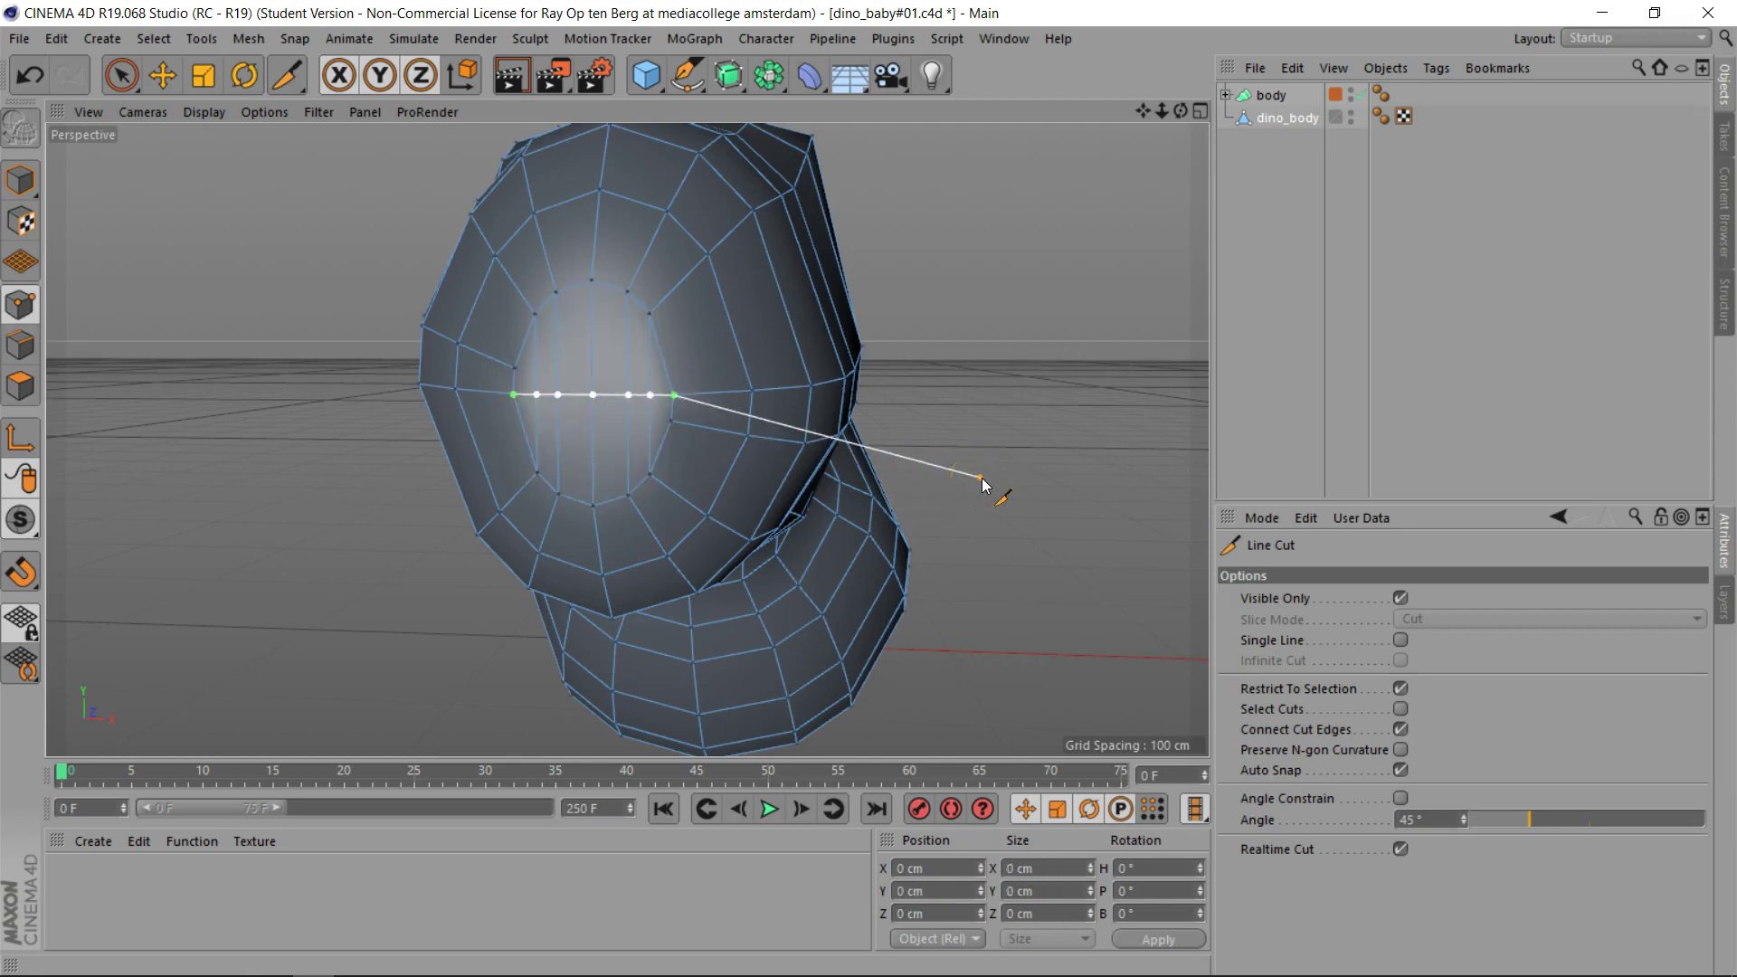
key(Escape)
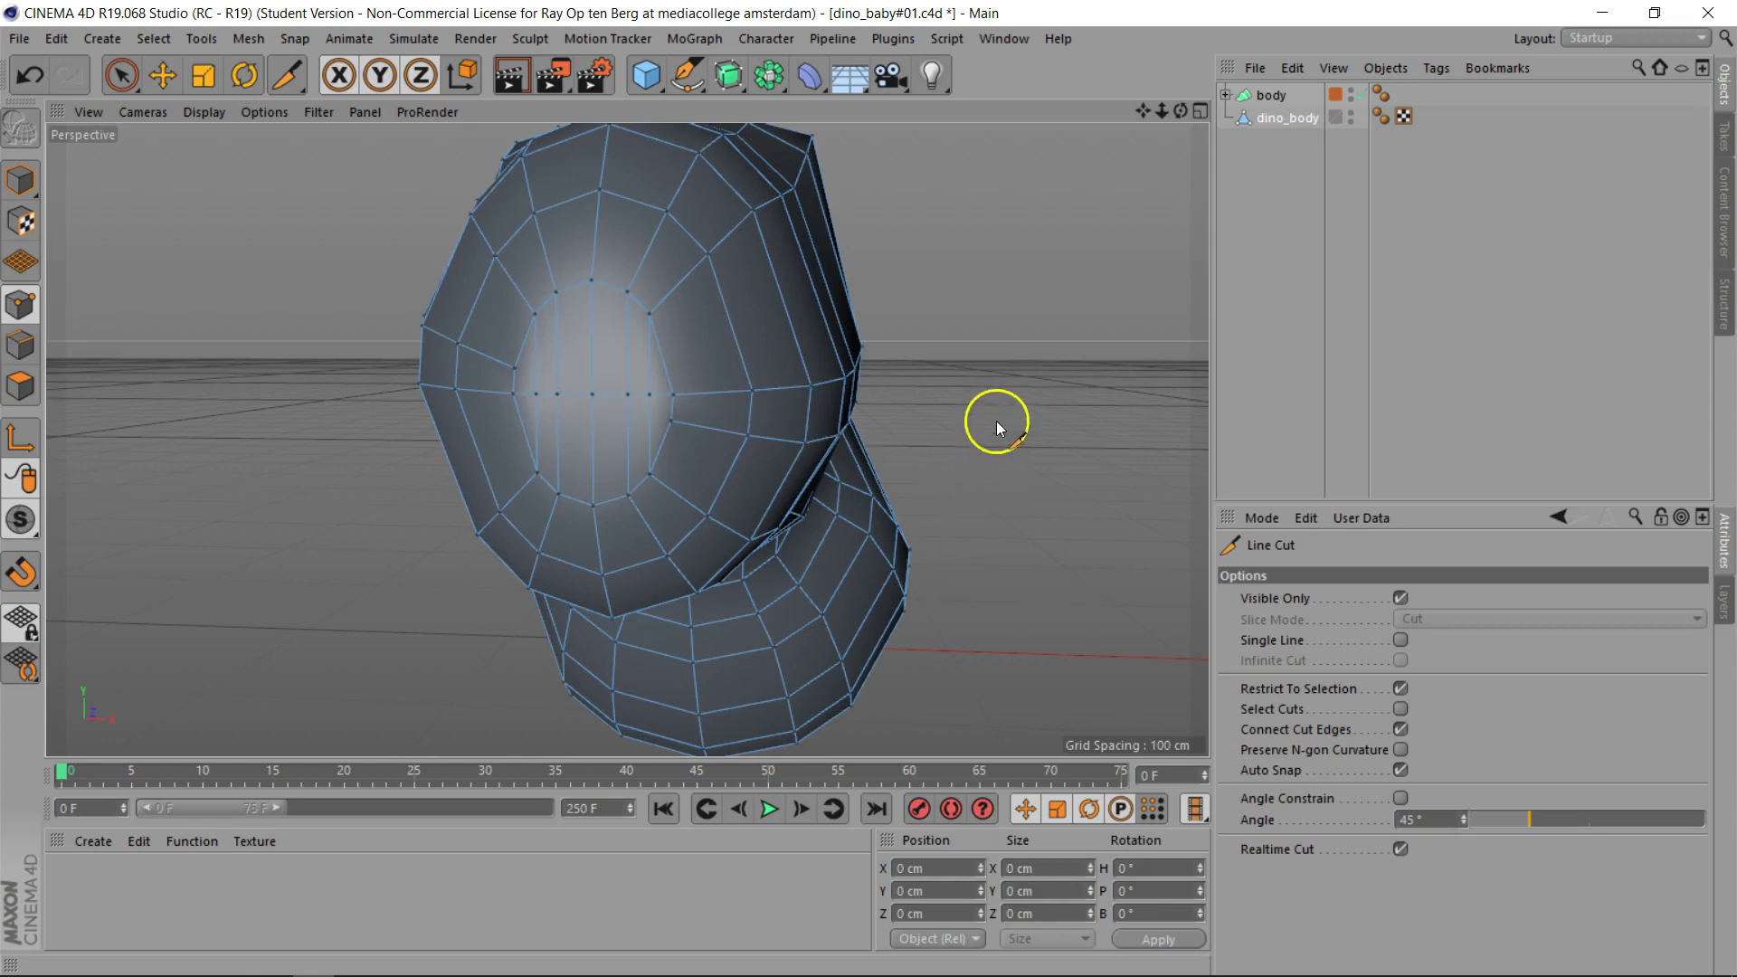
Step: In Points mode, select the middle point of the eye row and move it about 1 cm along Z
alt+drag(869, 484, 1187, 111)
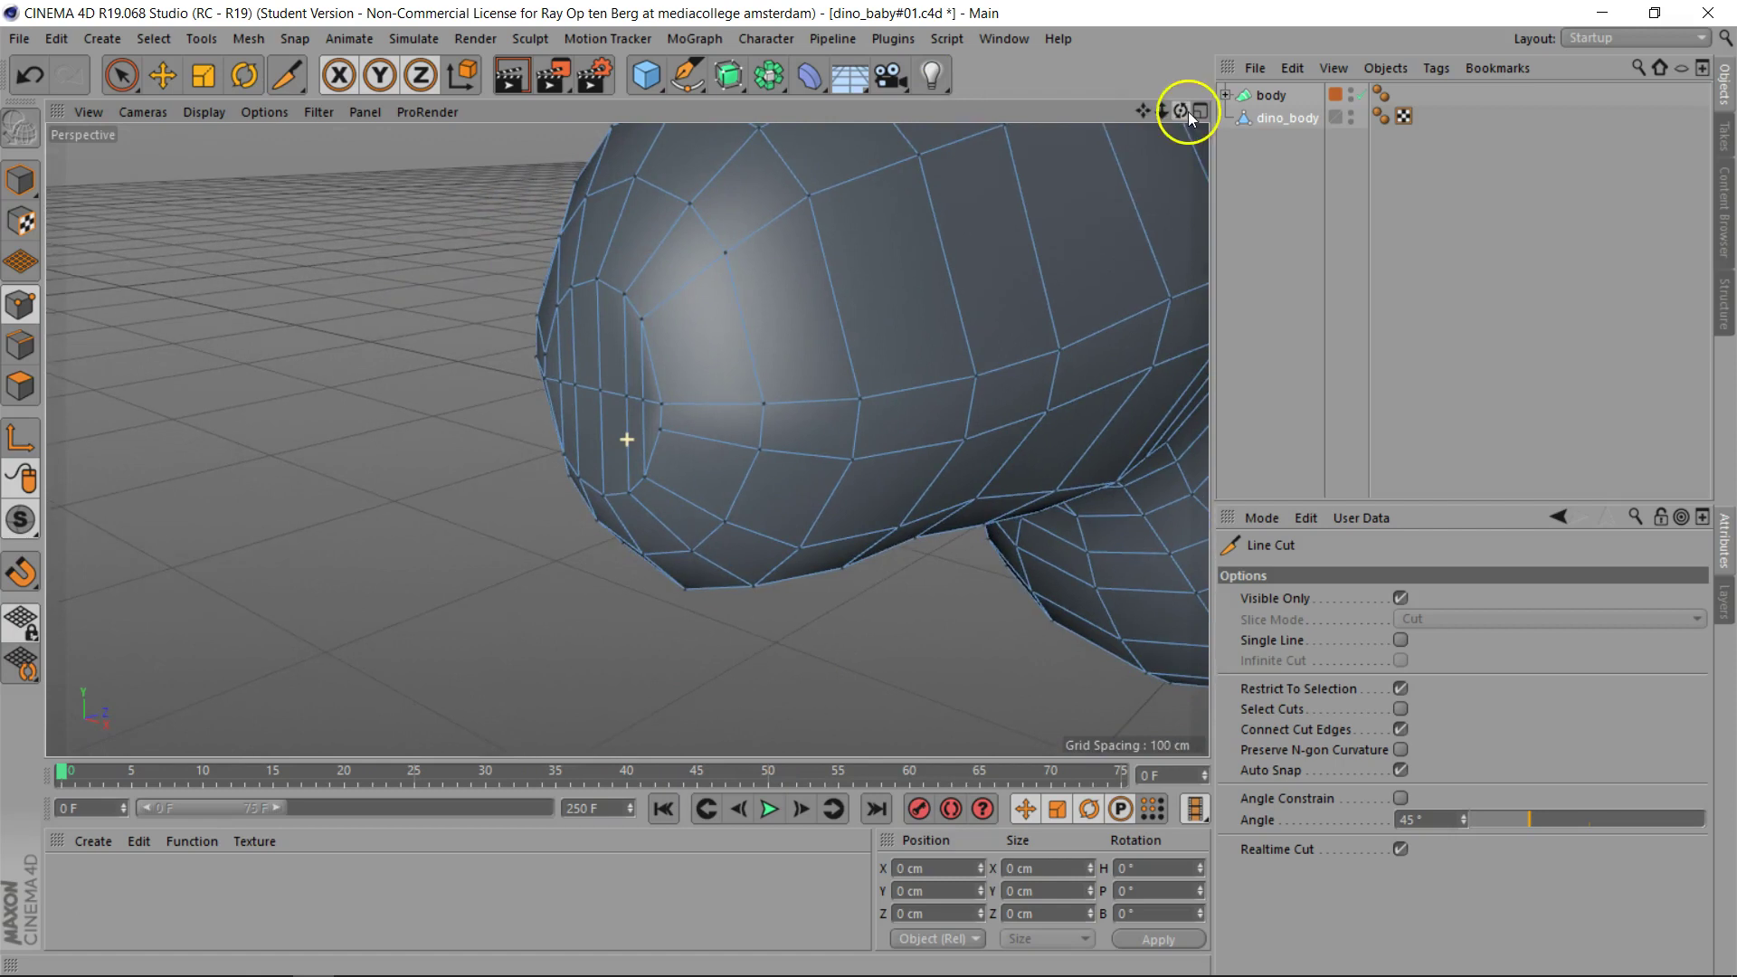
click(123, 75)
click(39, 288)
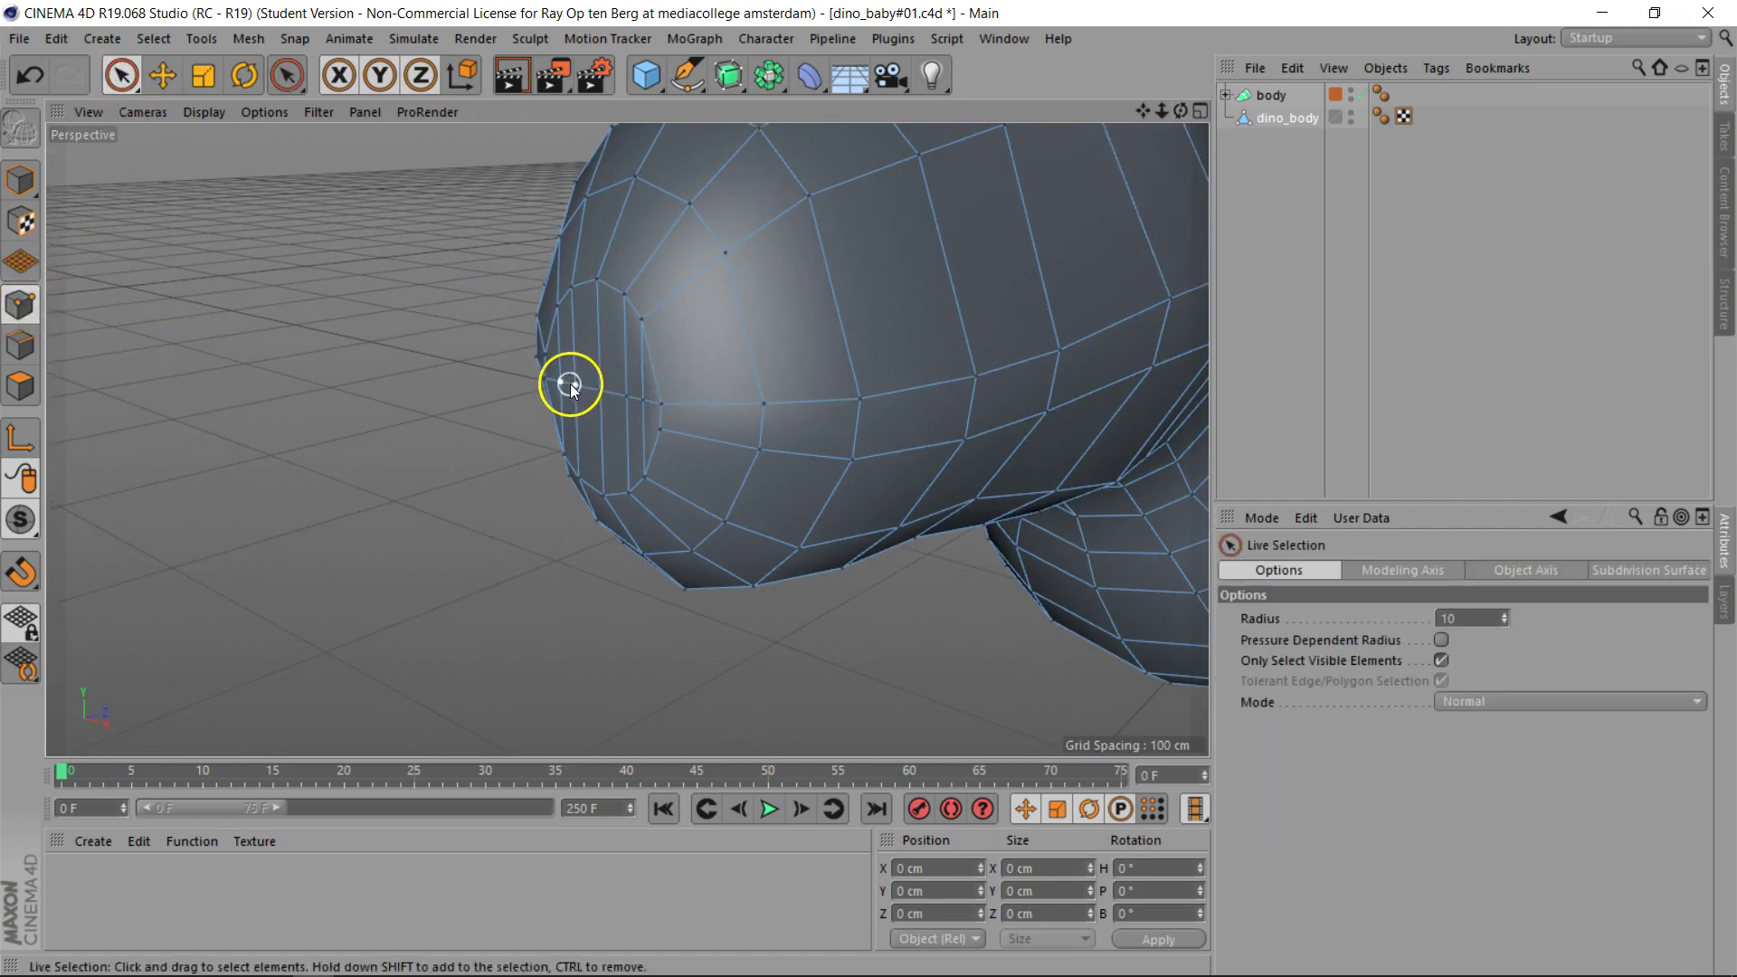
mouse_move(572, 385)
mouse_down()
mouse_move(640, 399)
mouse_move(682, 375)
mouse_up()
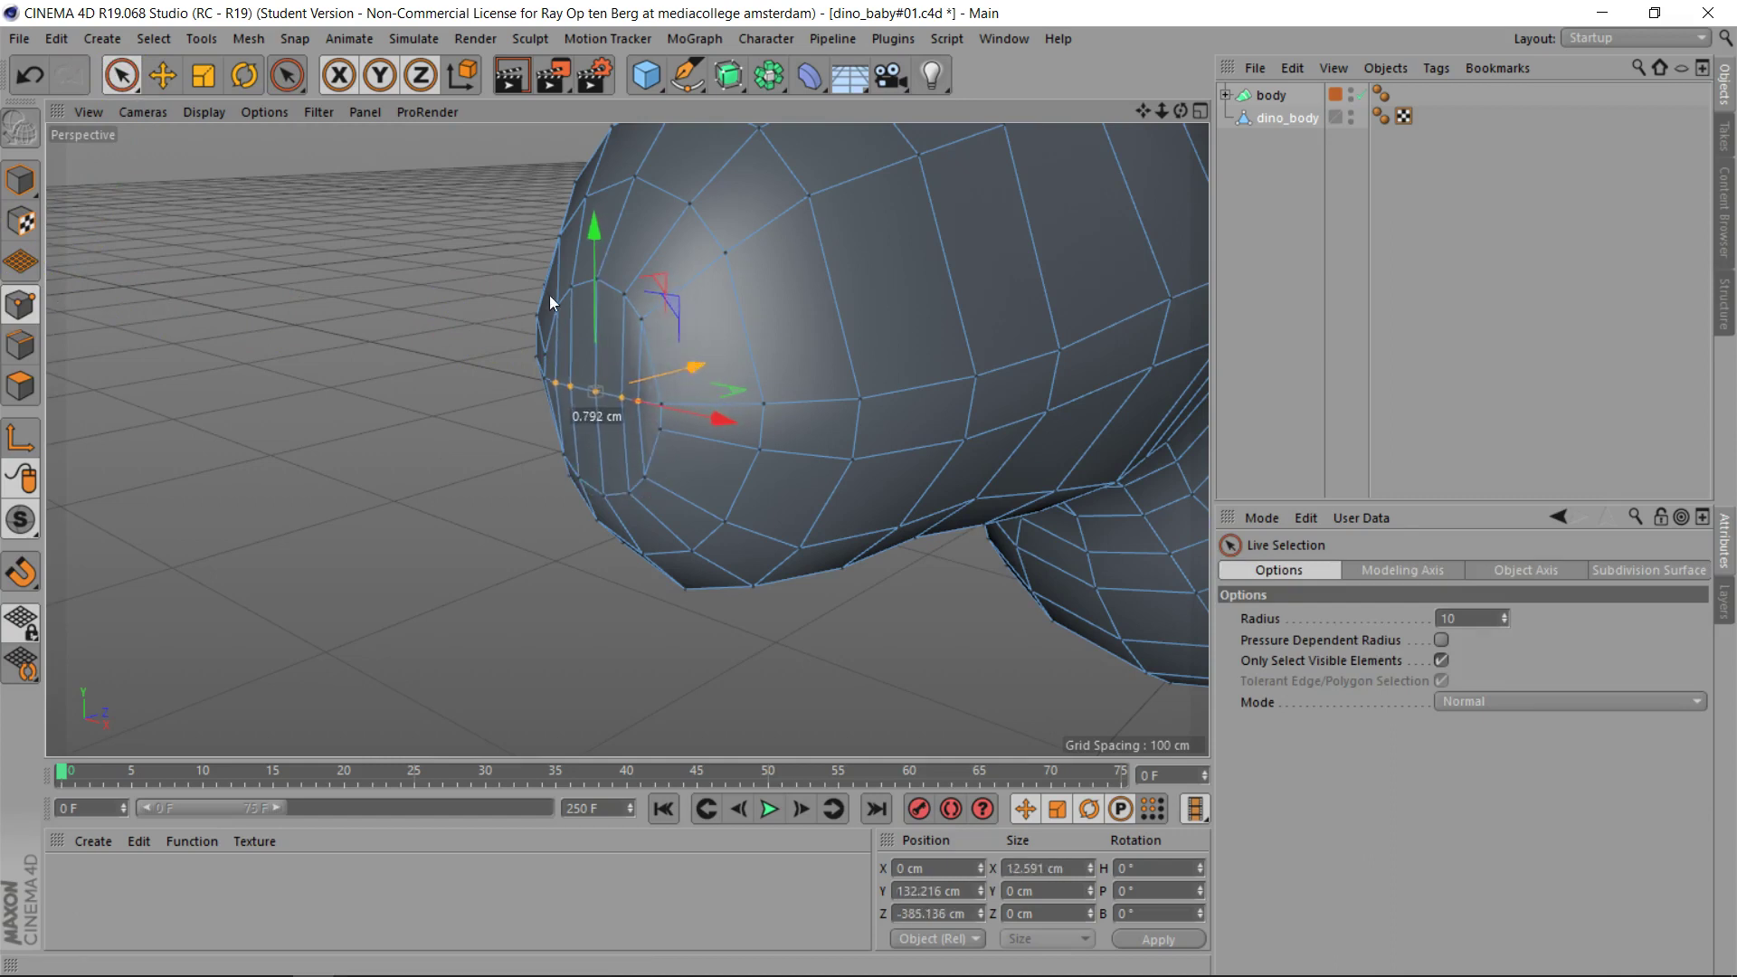
drag(573, 401, 571, 389)
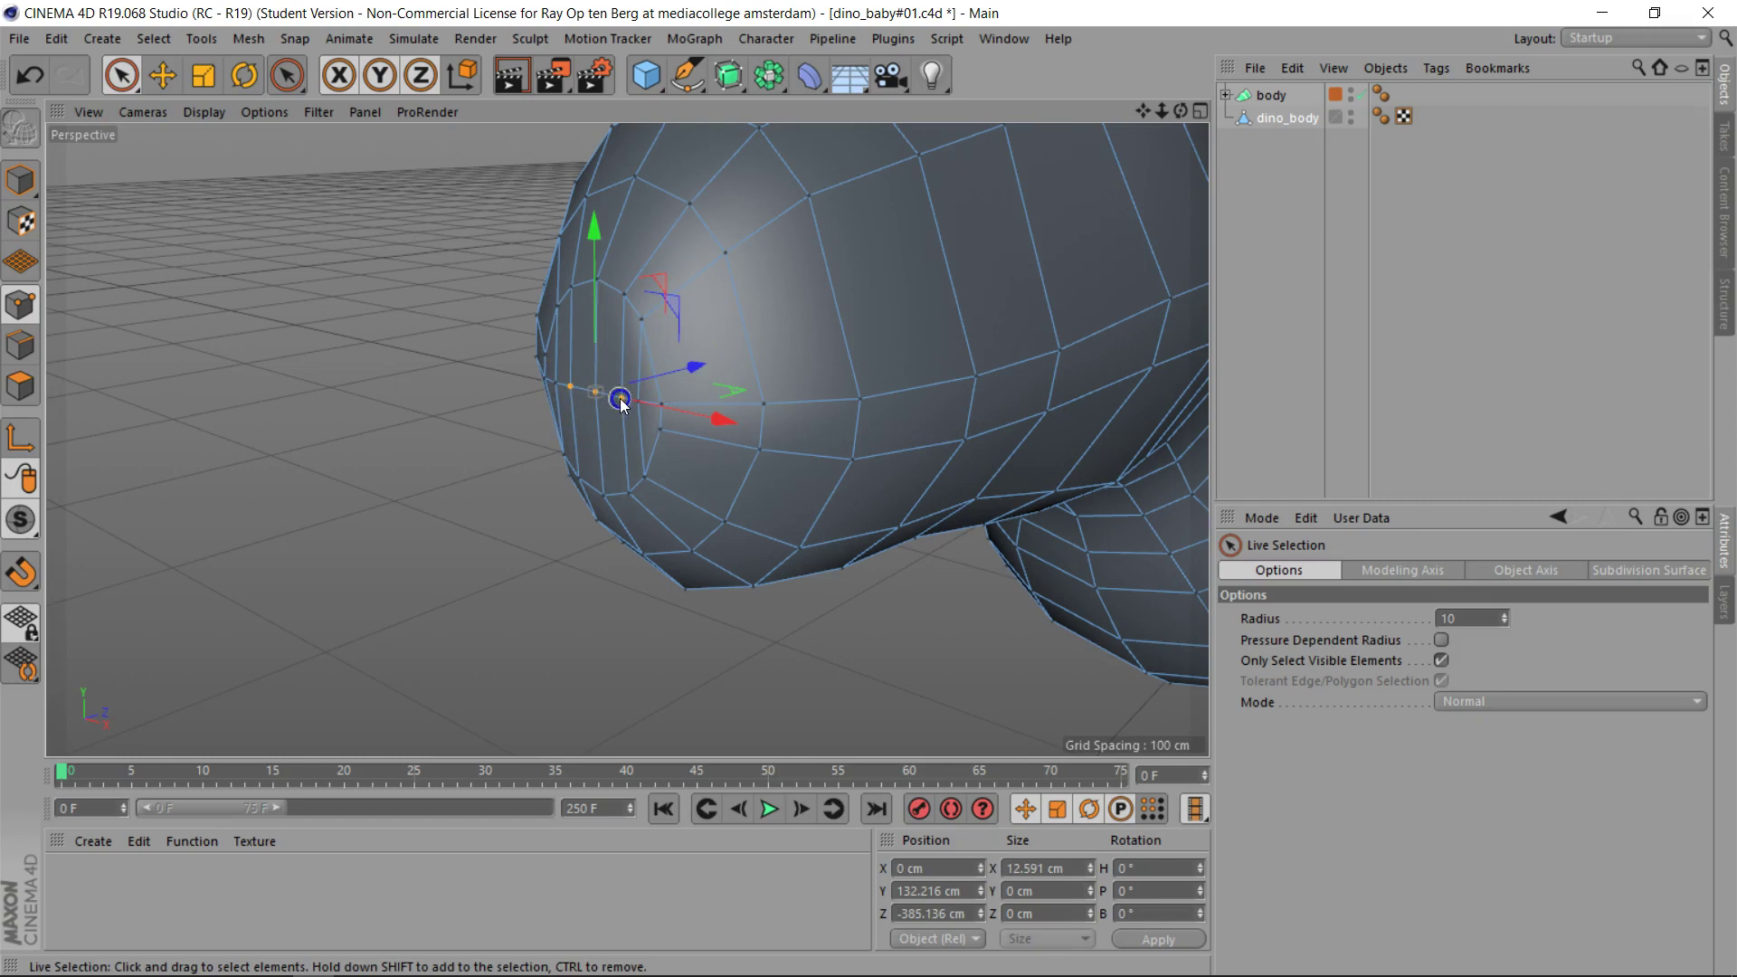
click(675, 368)
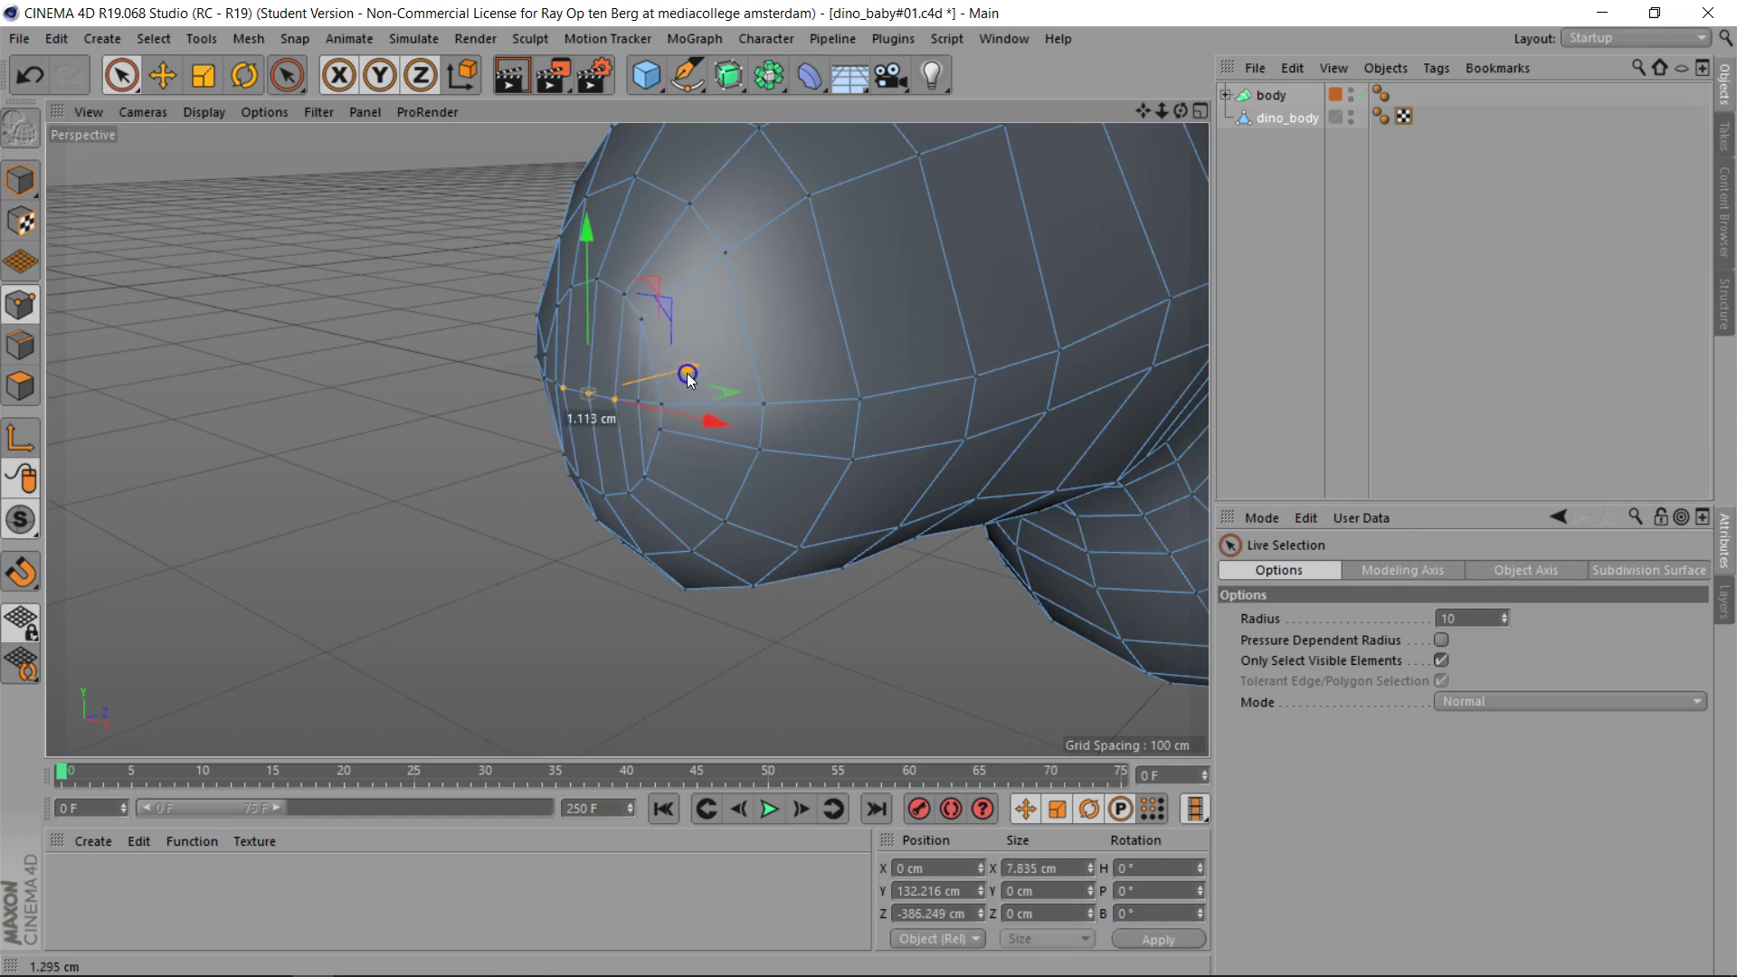
click(589, 389)
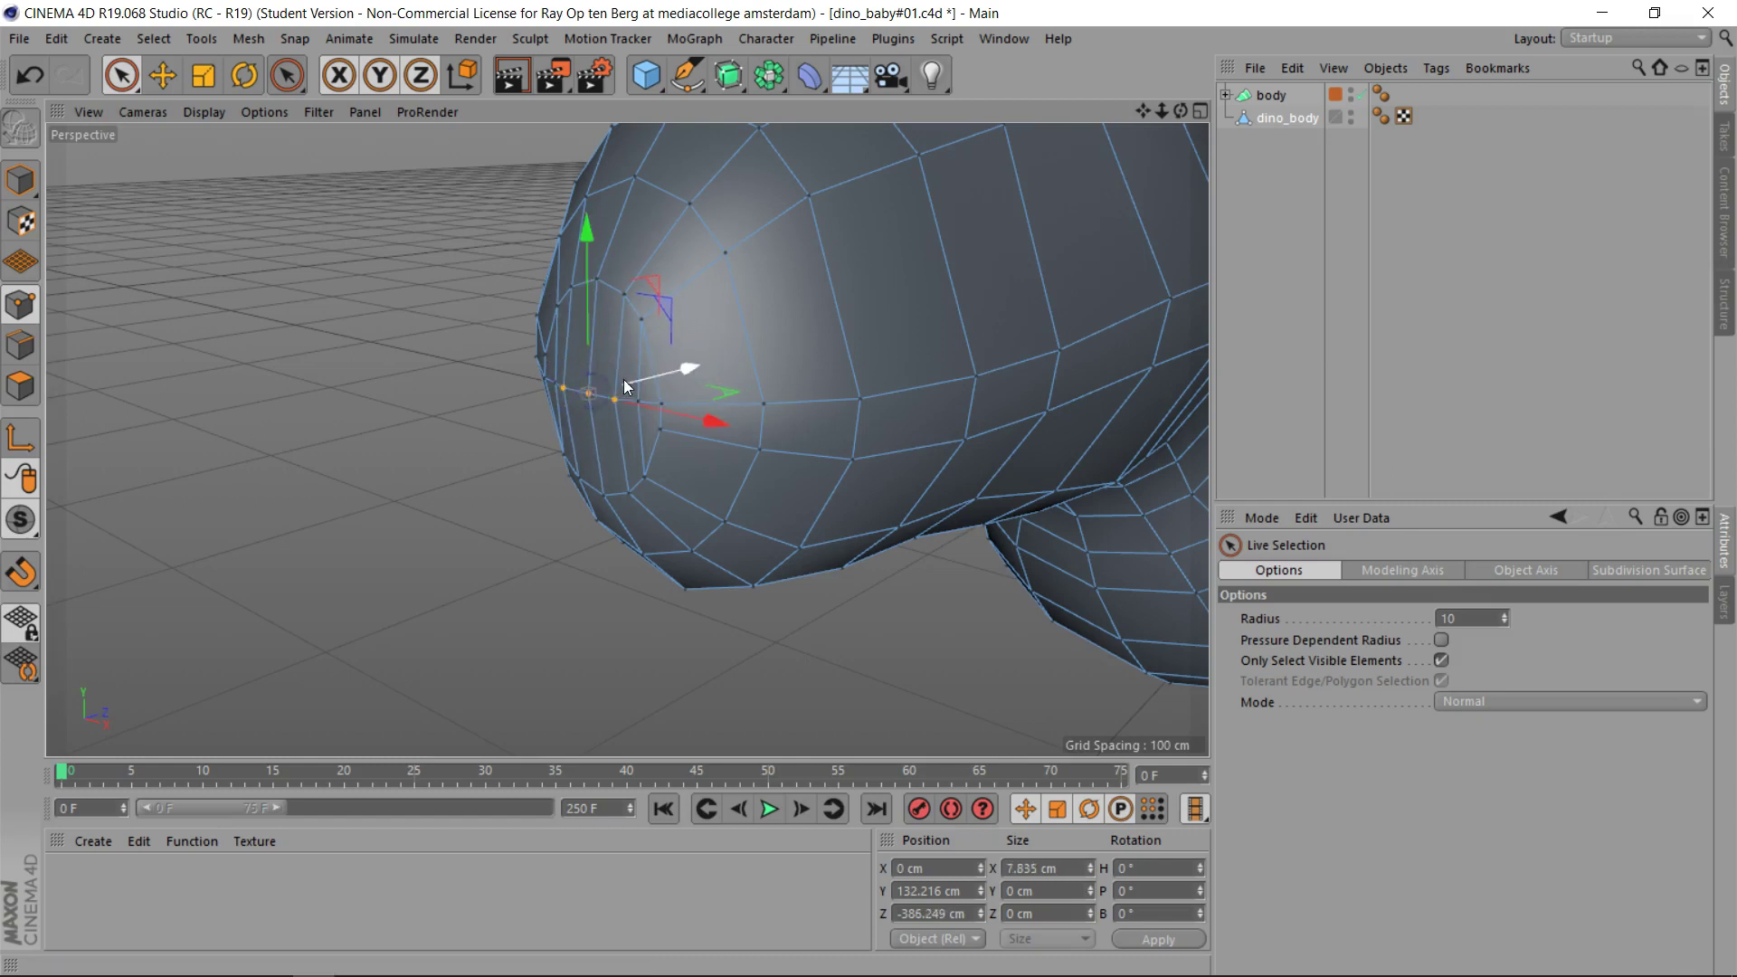
click(670, 376)
click(586, 409)
drag(709, 364, 688, 375)
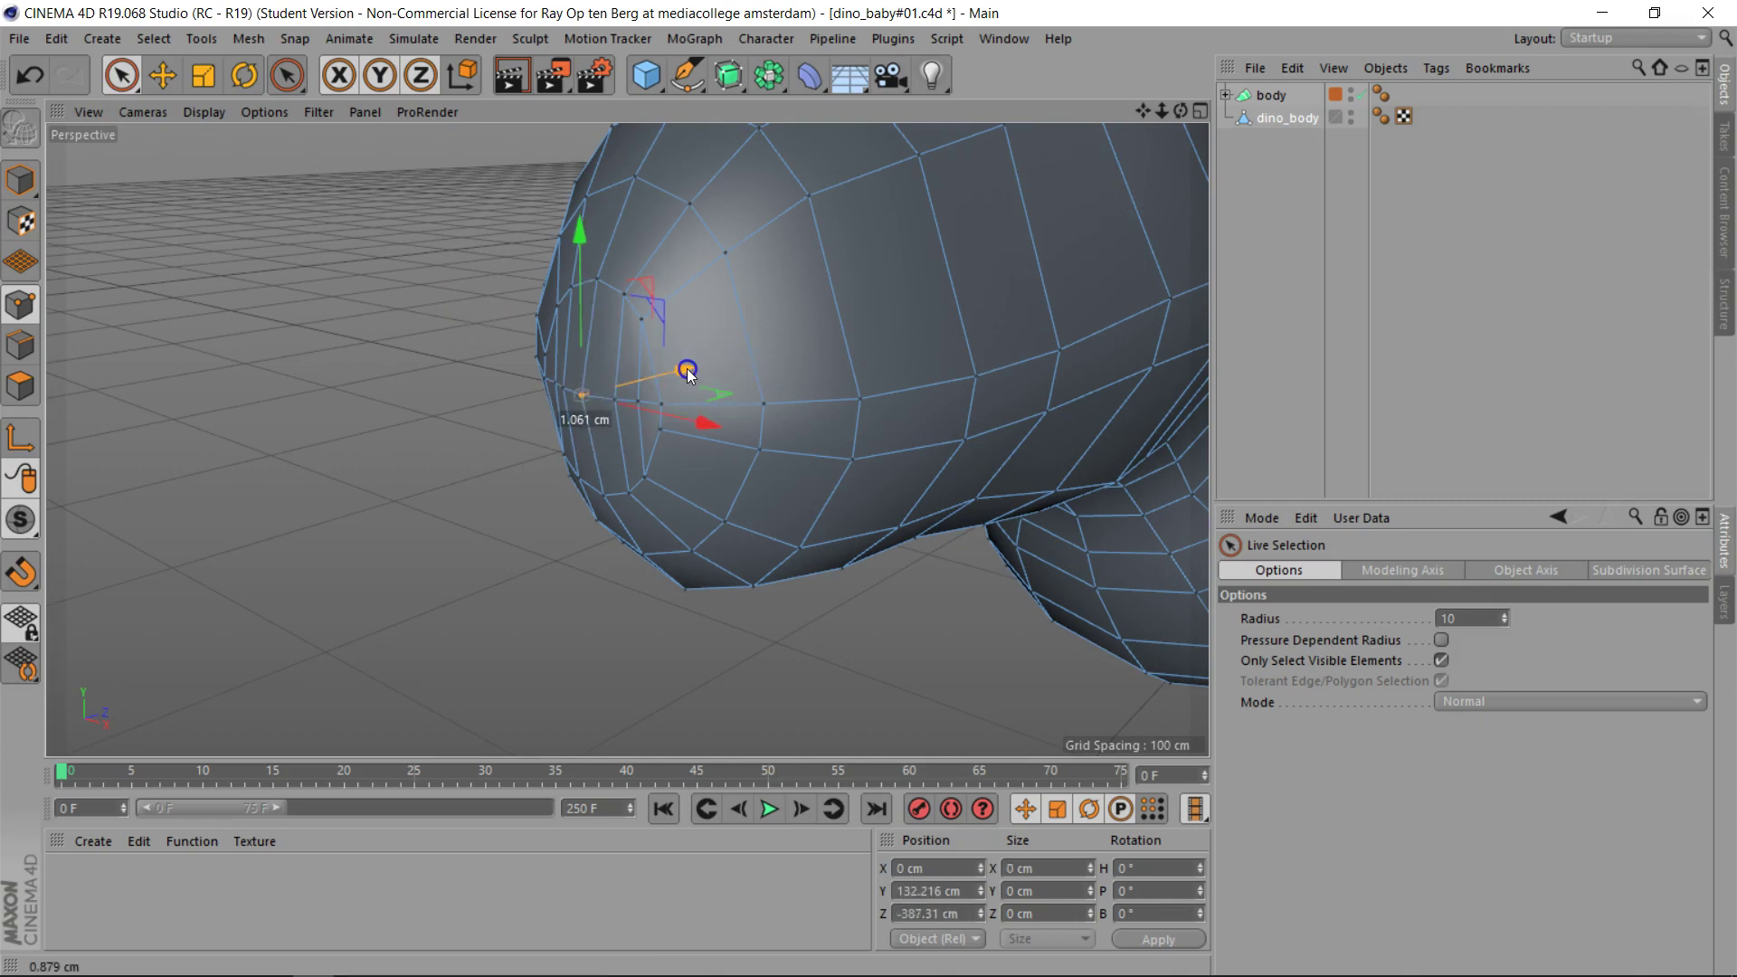
Step: Orbit and pan to a front-on view of the dino
drag(1155, 108, 868, 489)
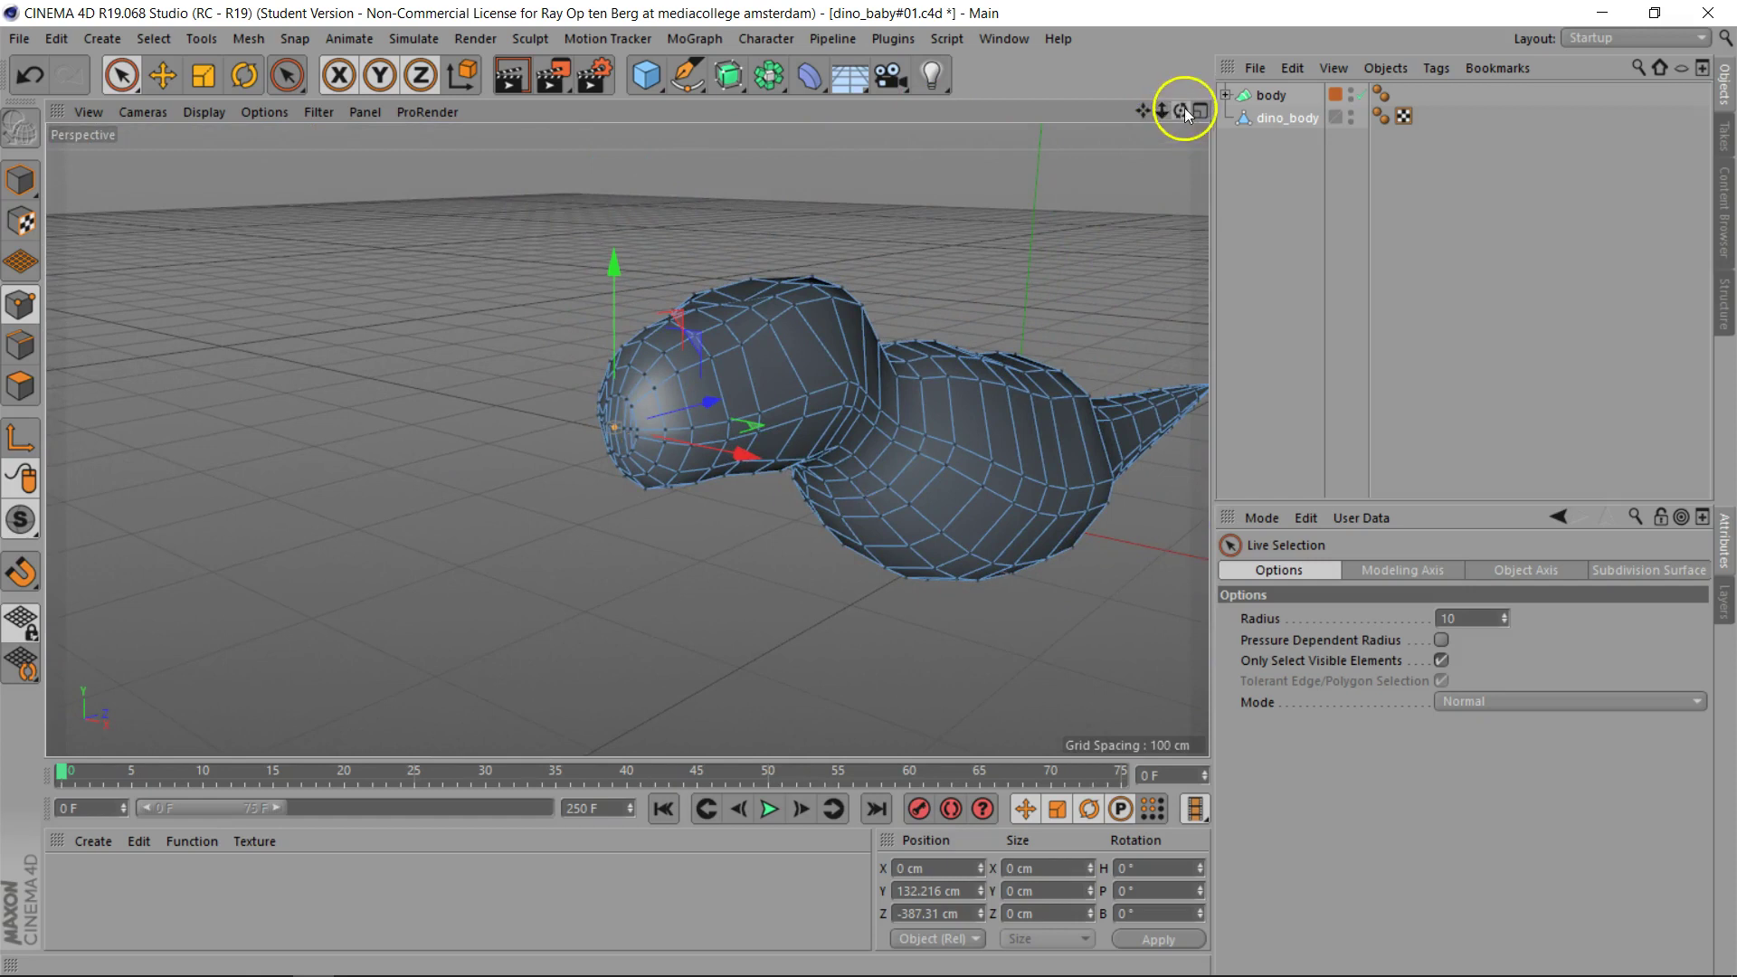
drag(1181, 110, 868, 489)
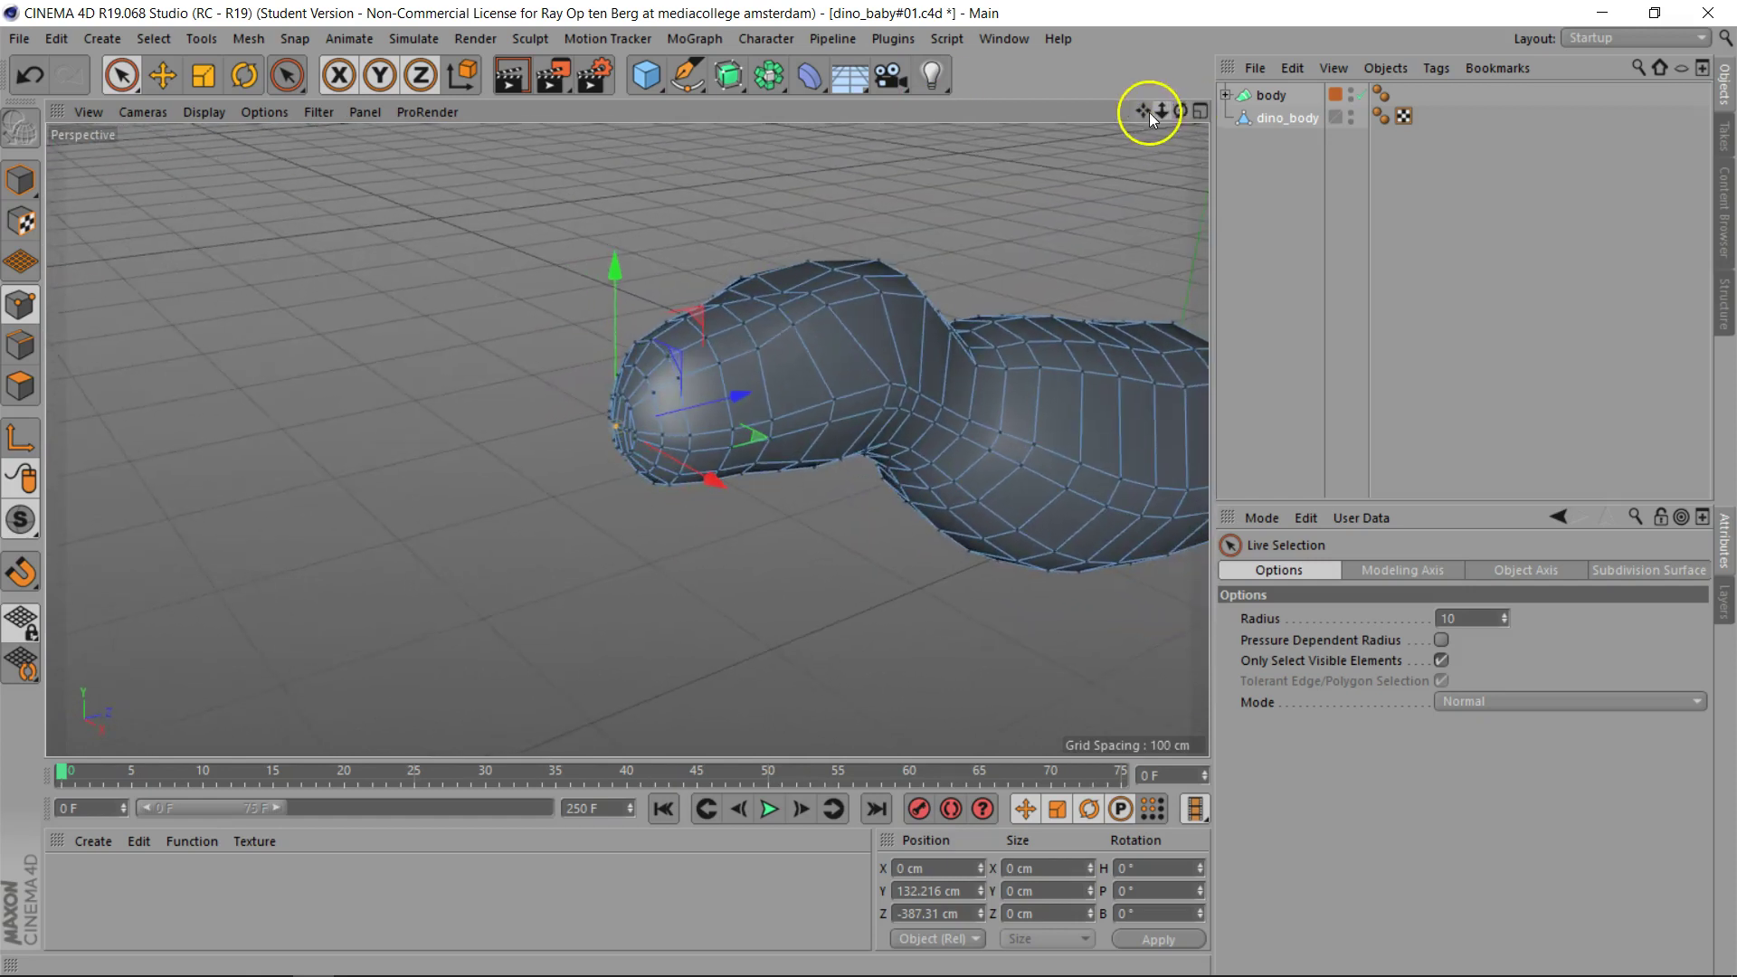
drag(1149, 112, 1140, 112)
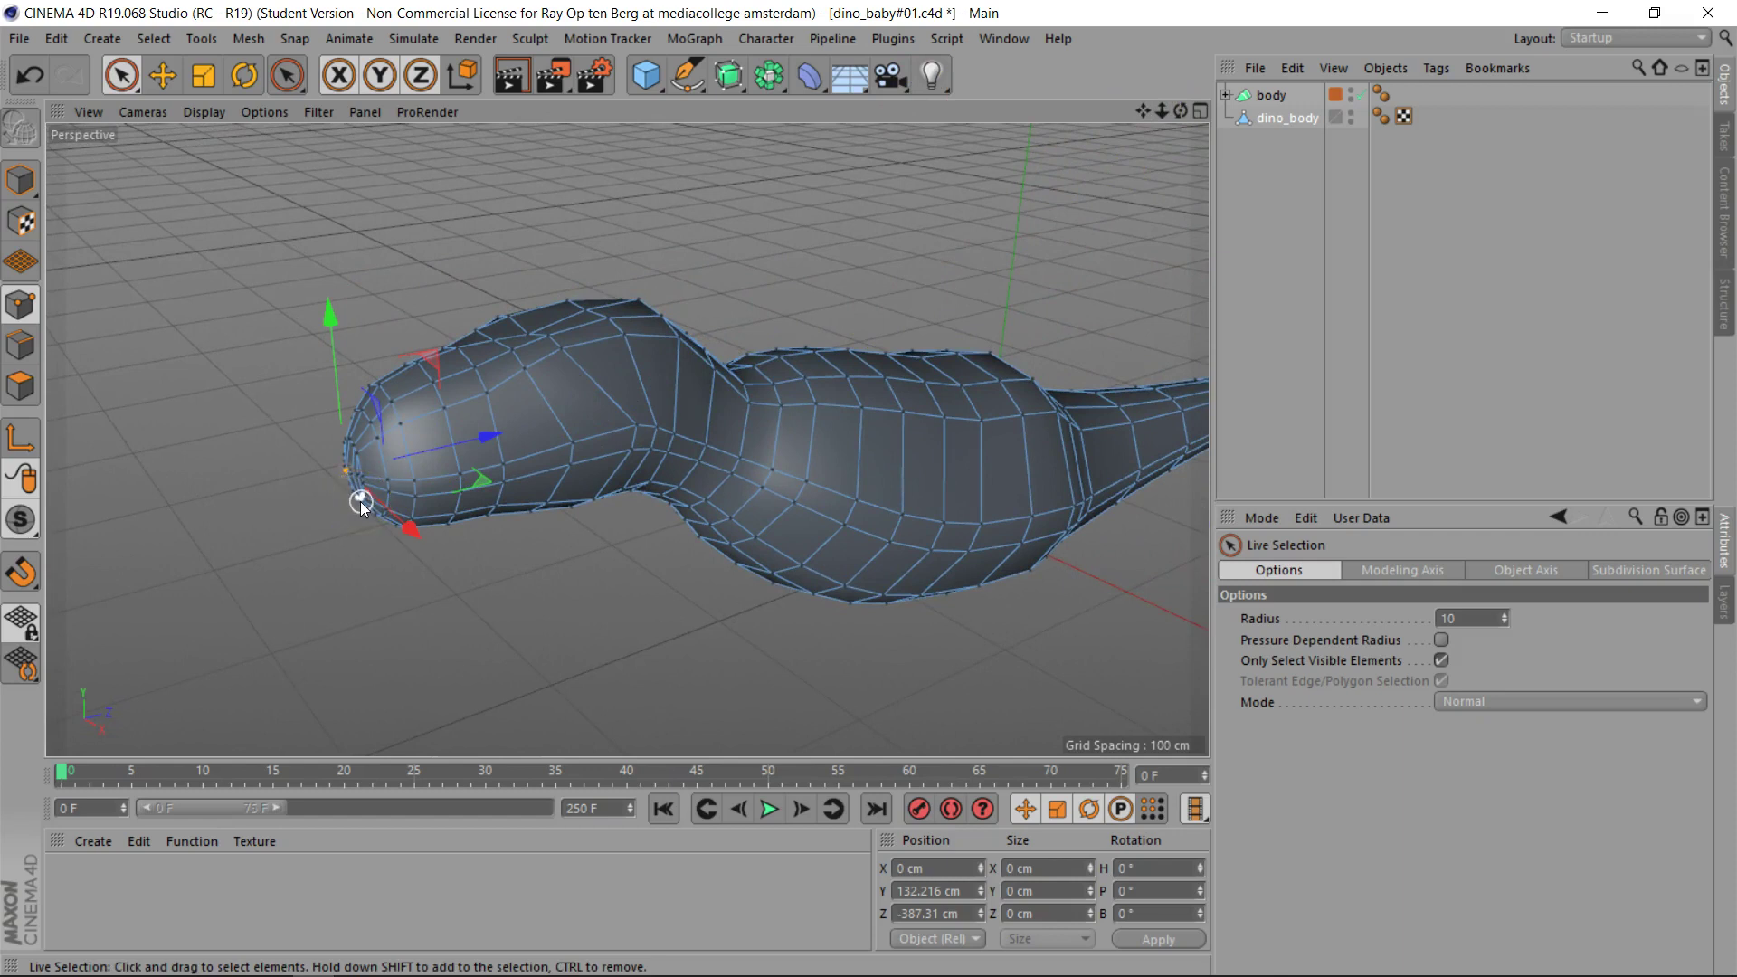
drag(1180, 110, 871, 489)
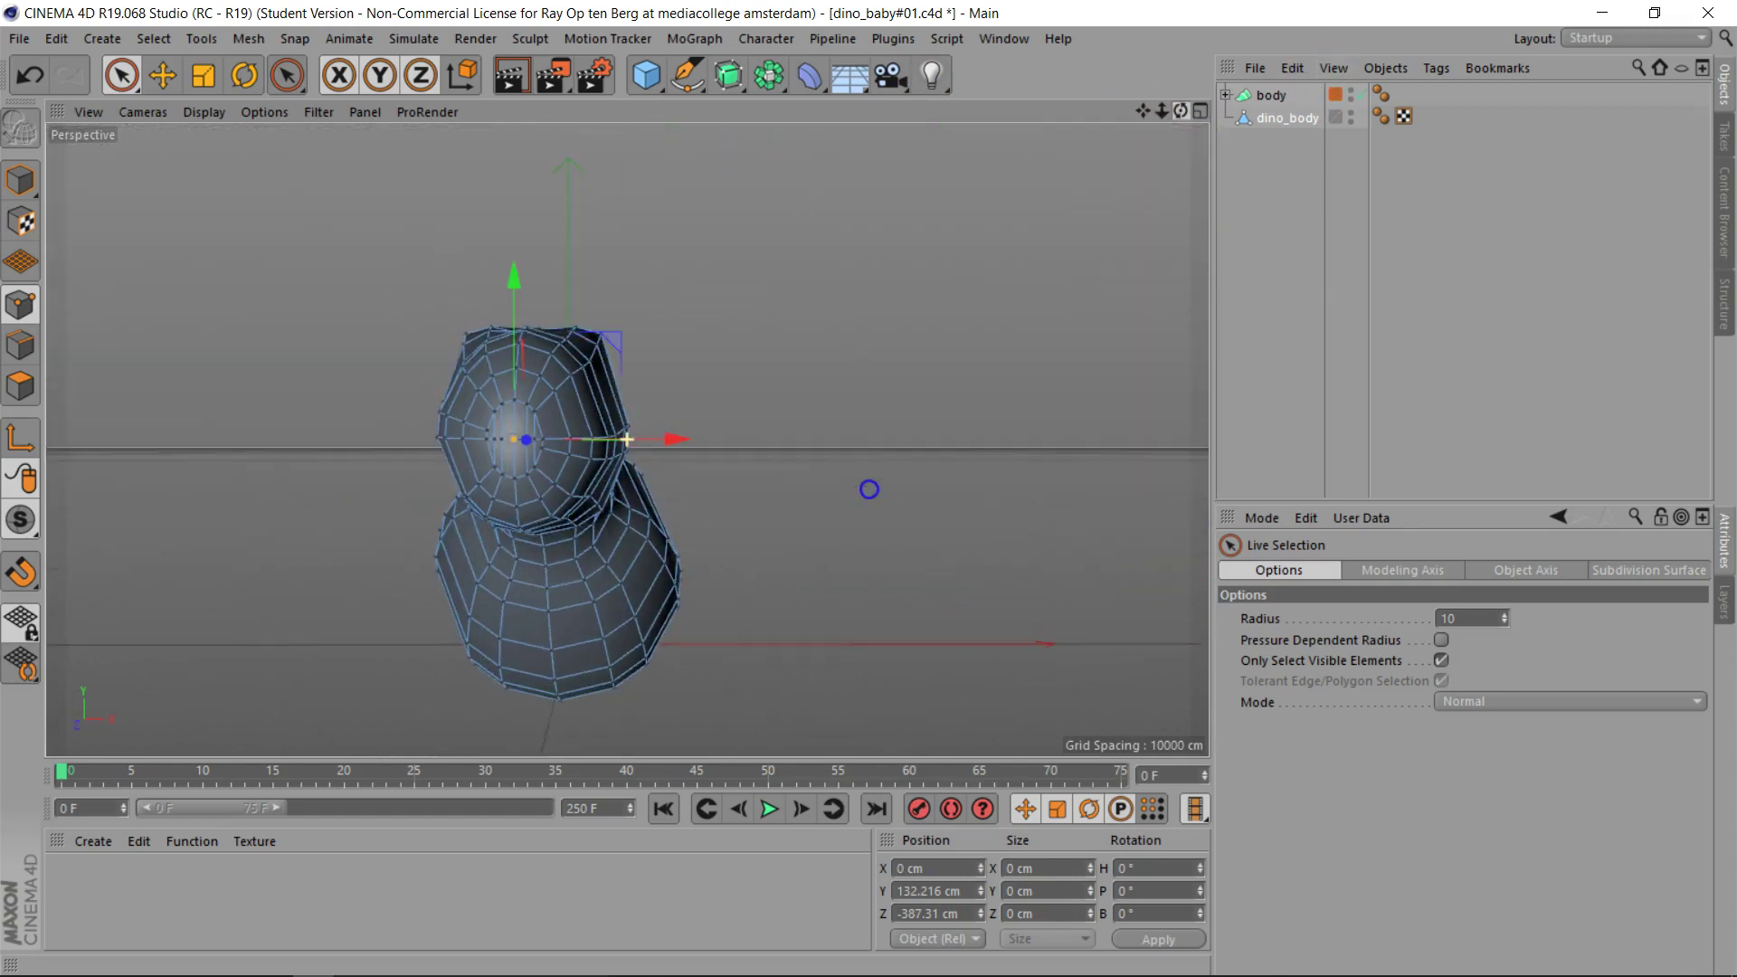
middle_click(503, 431)
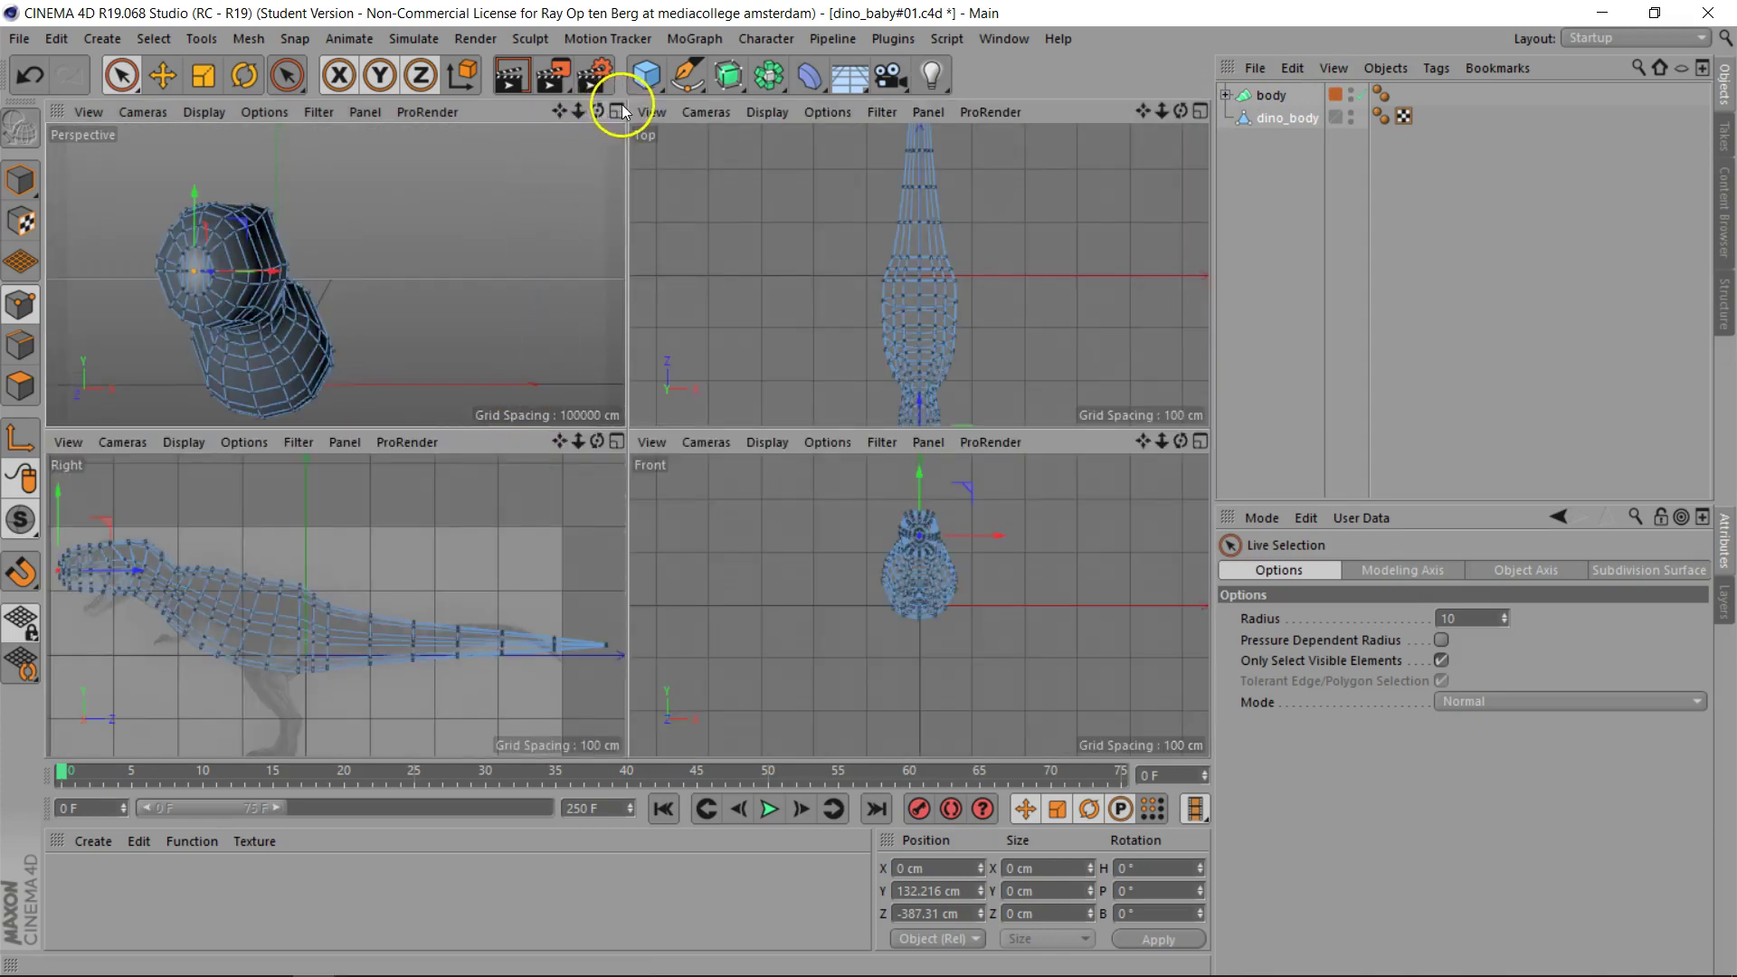
click(617, 112)
scroll(253, 481, up, 4)
scroll(381, 421, up, 3)
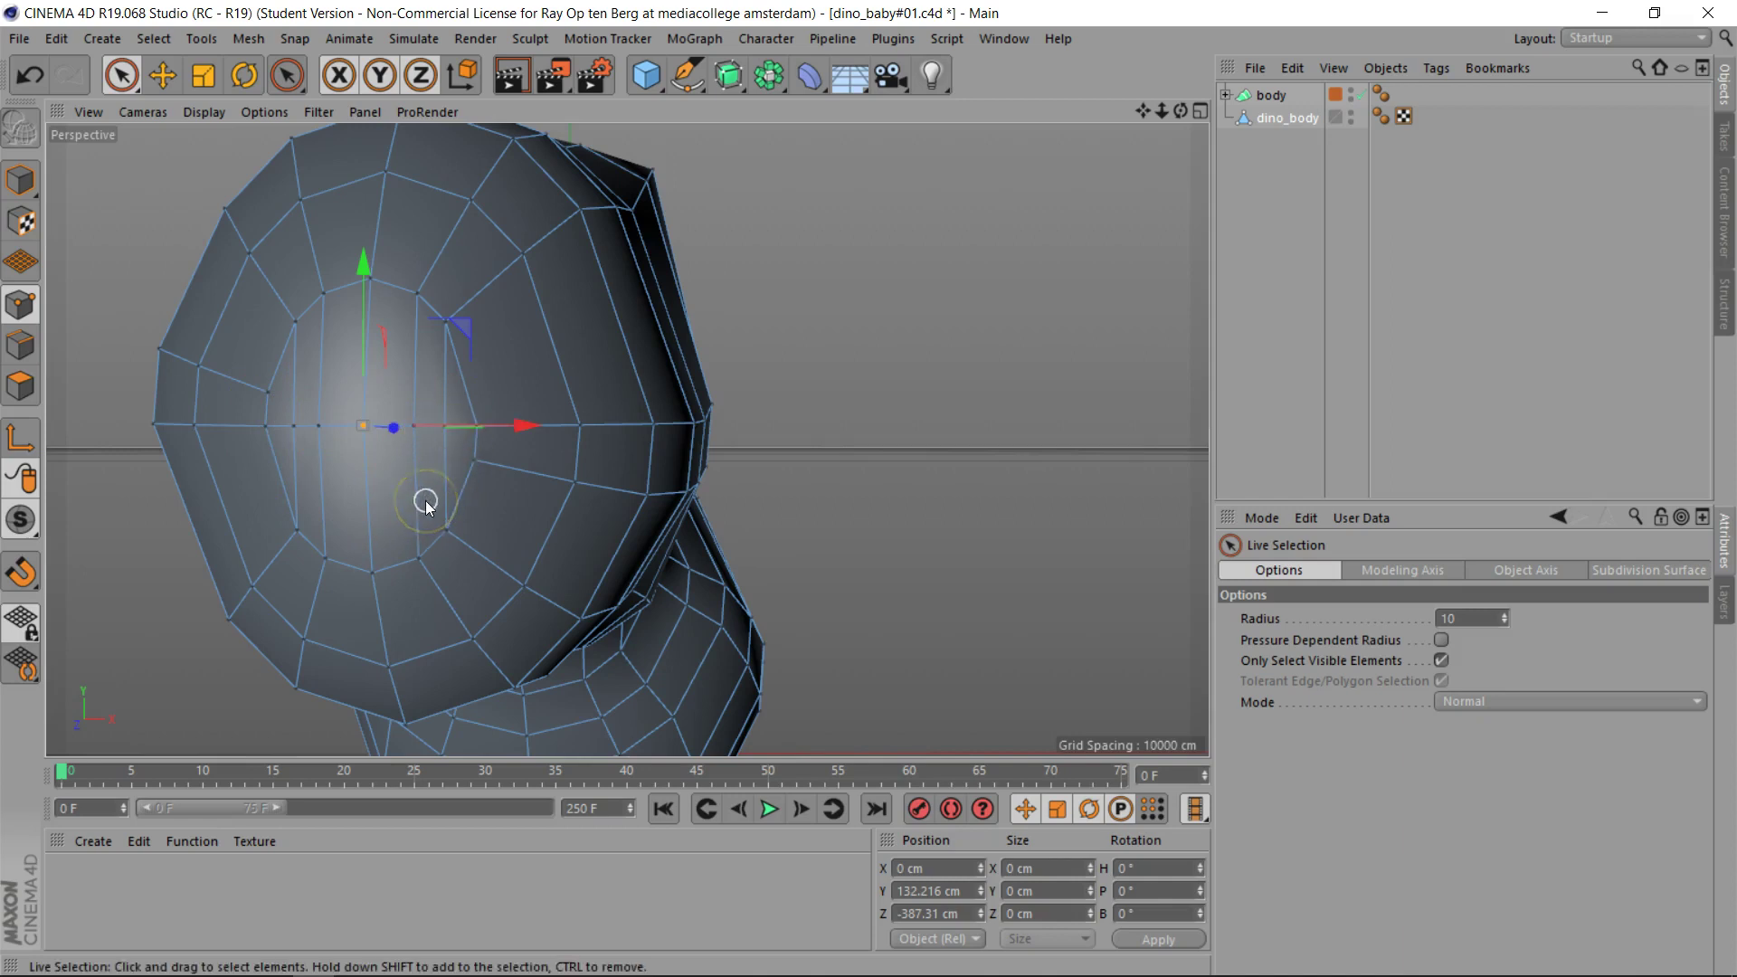
drag(1181, 111, 695, 398)
scroll(874, 489, down, 3)
drag(1142, 110, 930, 138)
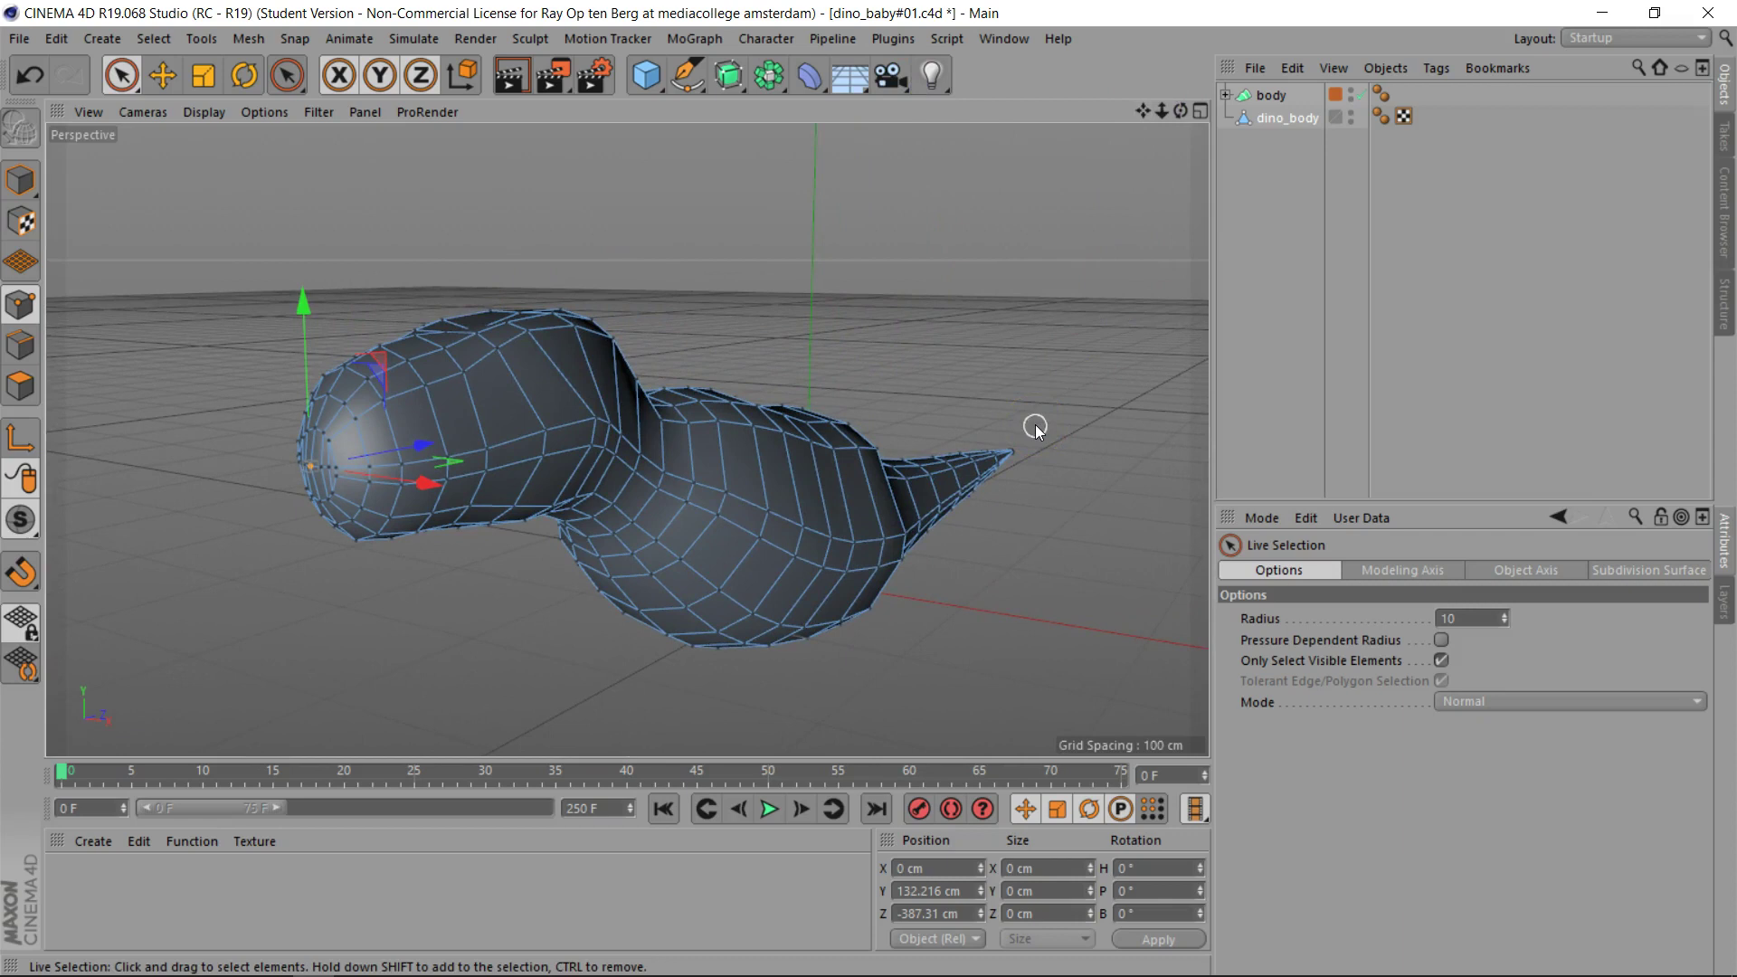
Step: Create a new material Mat and disable its Reflectance
click(96, 843)
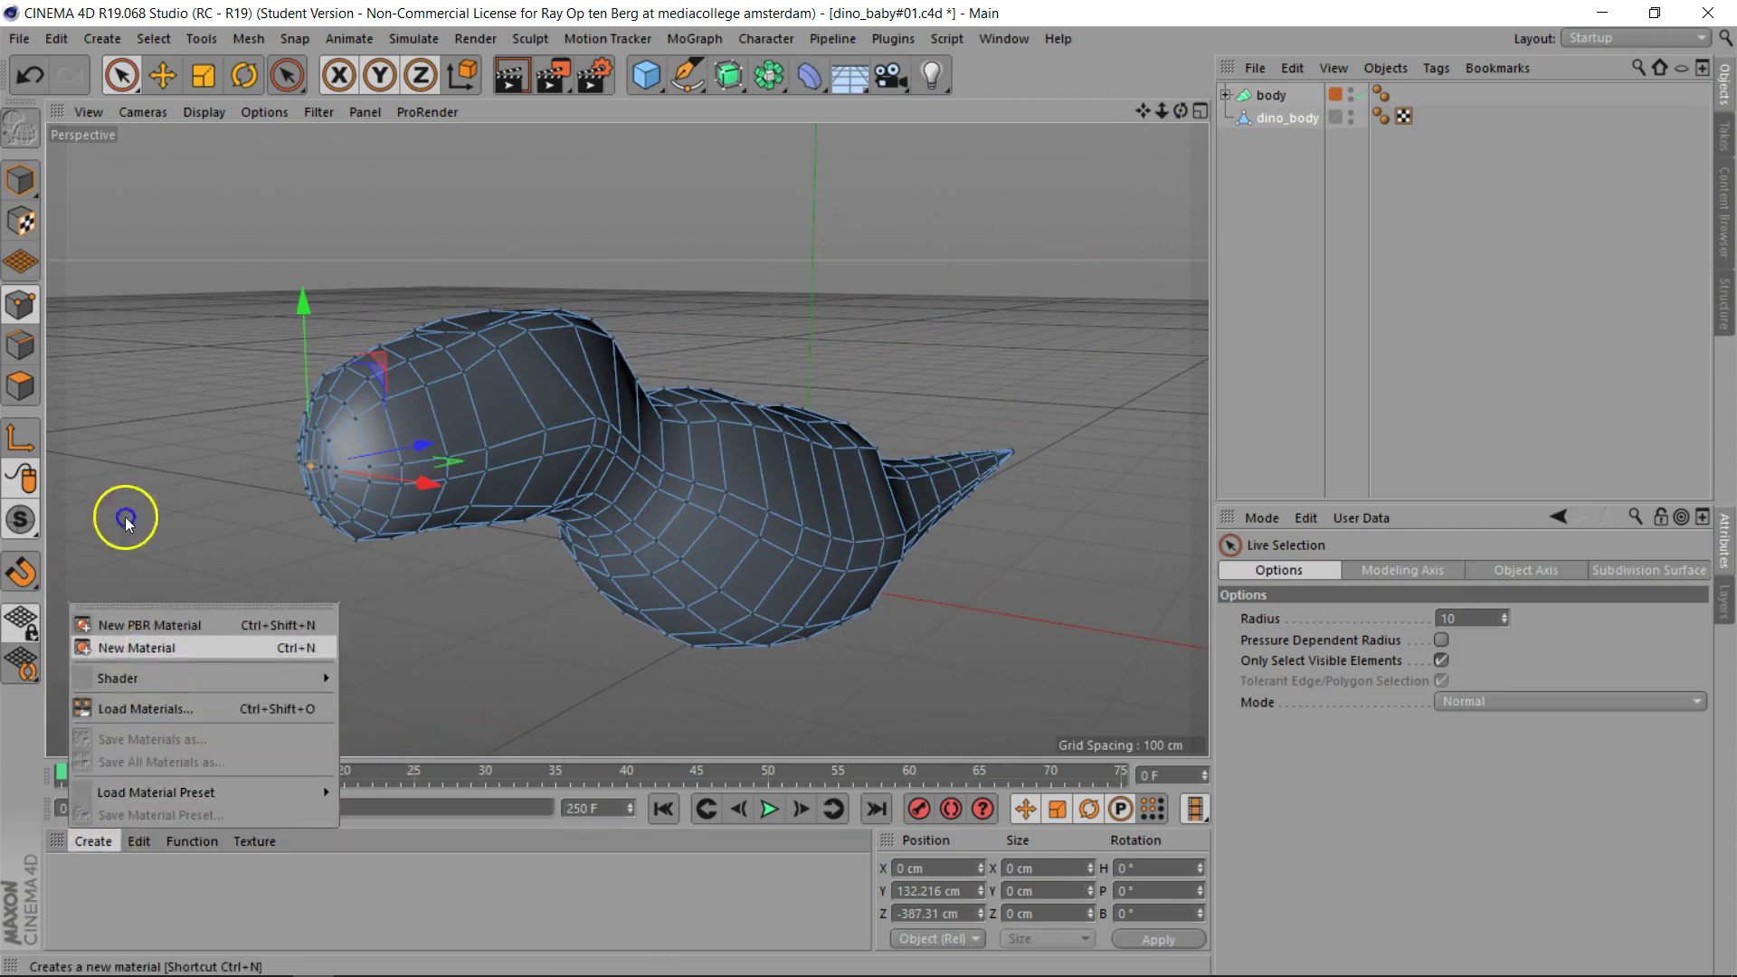
click(156, 648)
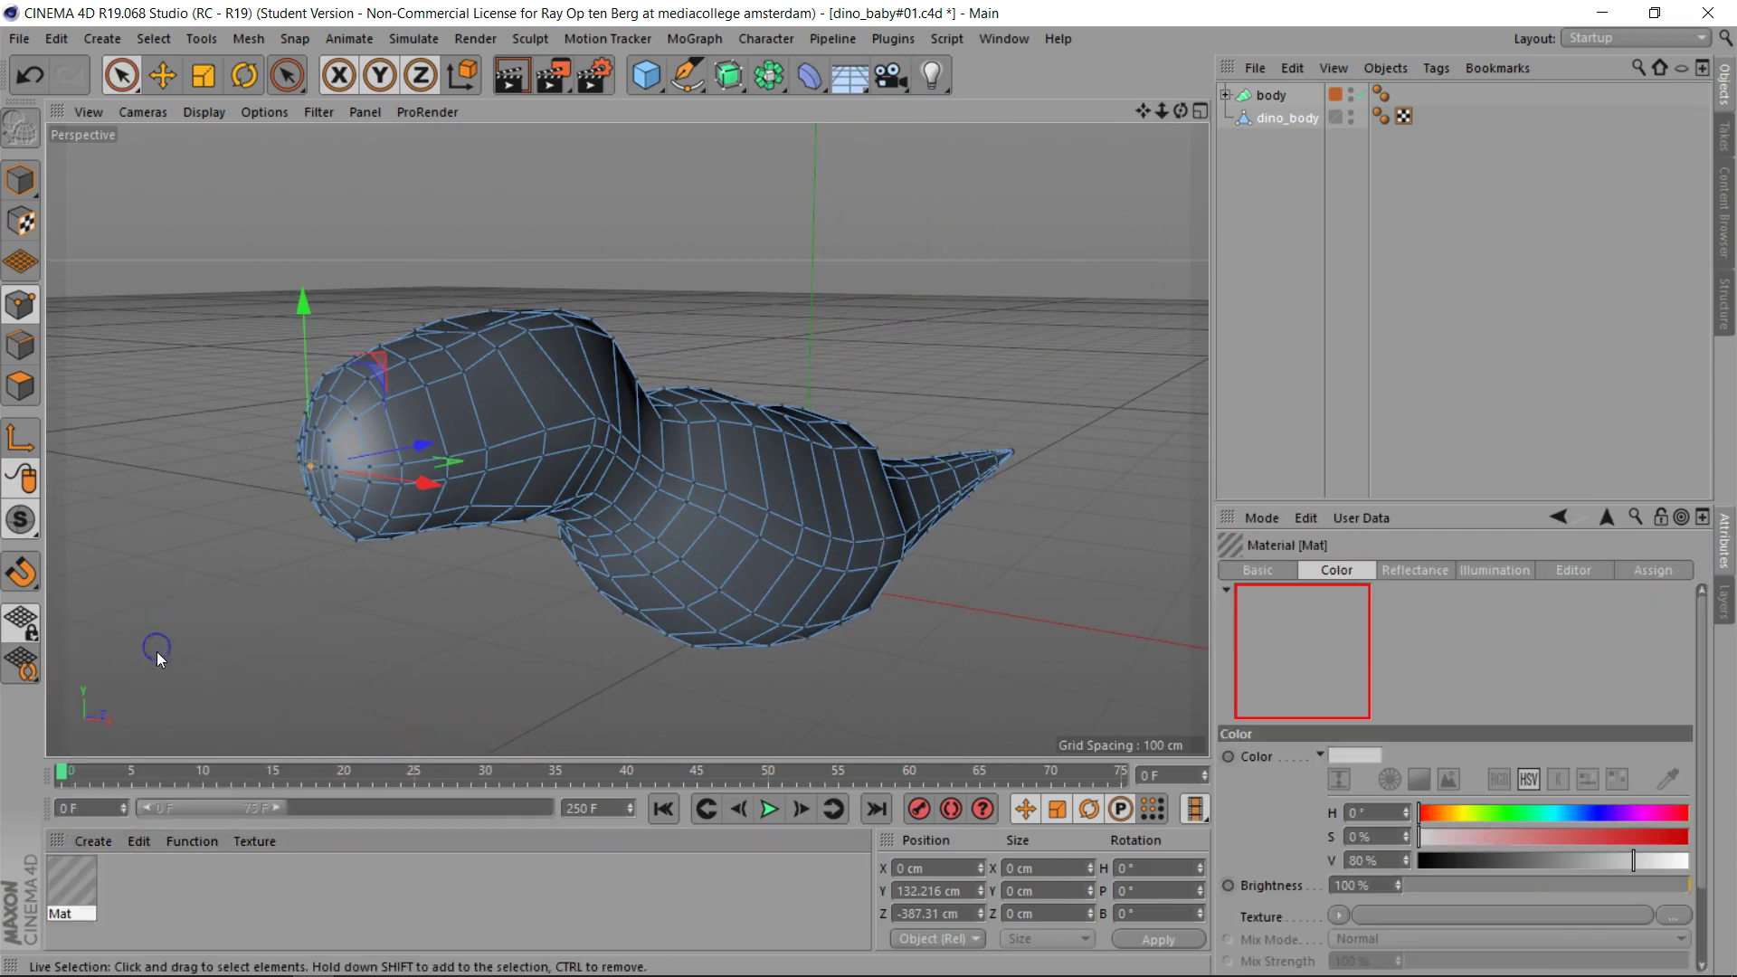
double_click(75, 878)
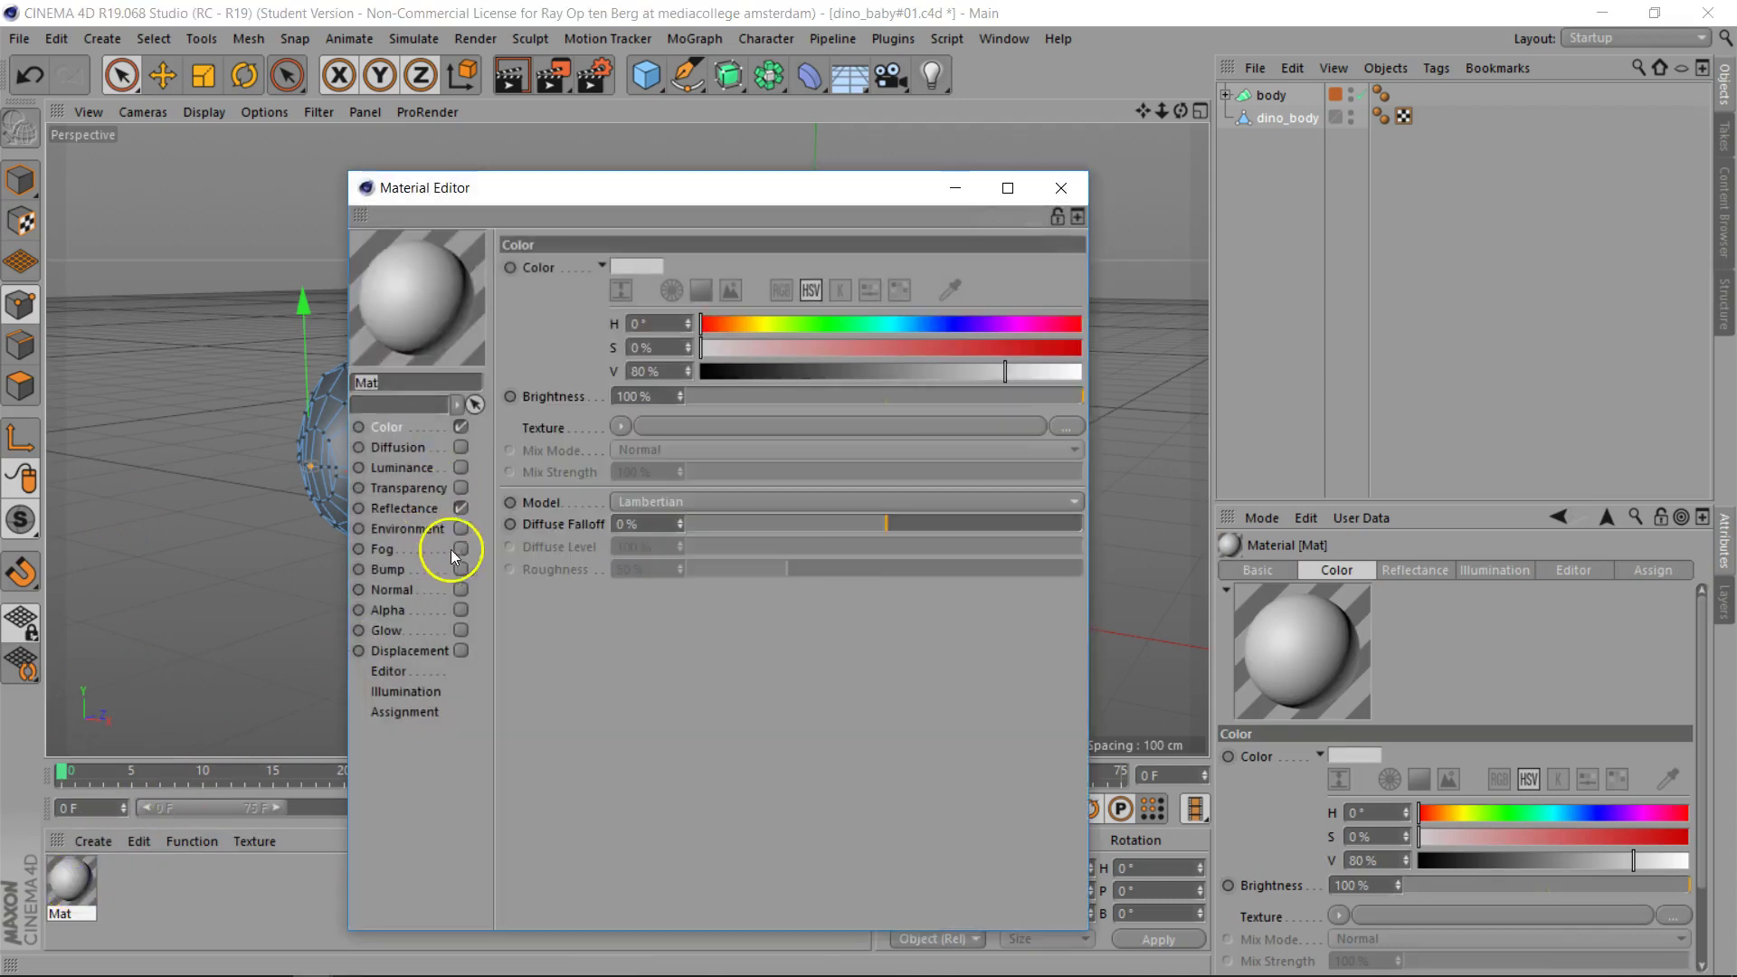
click(461, 508)
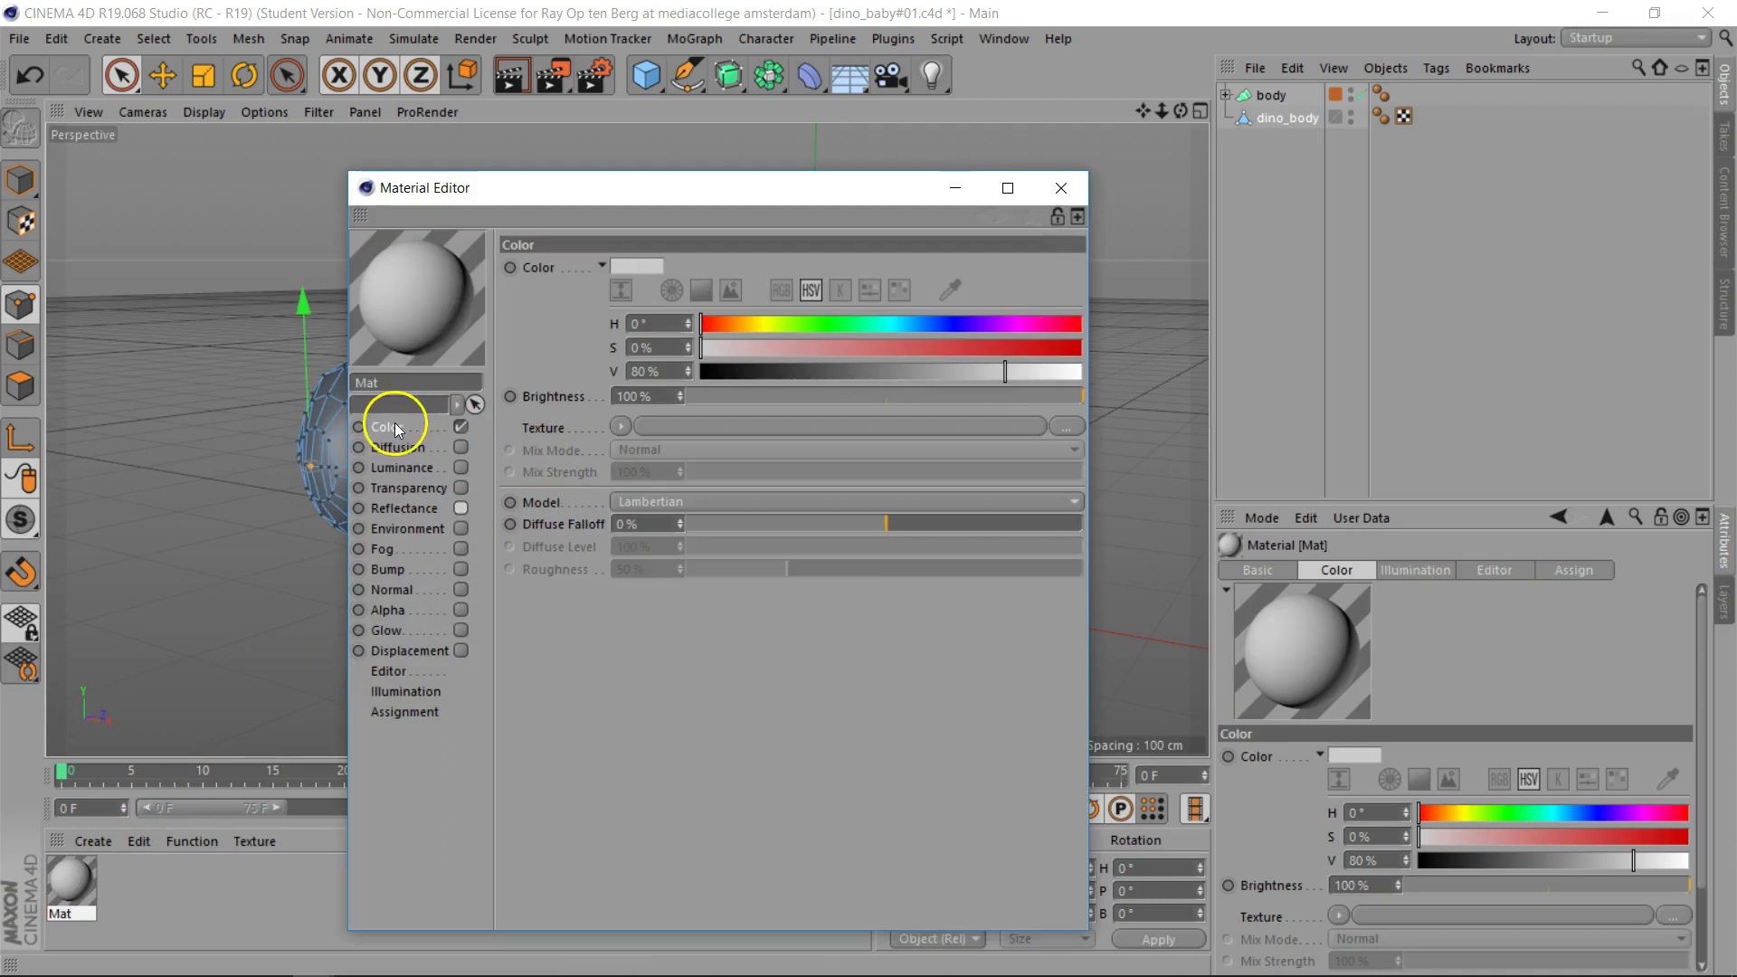
Step: Load UV_Grid_Sm.jpg as Mat's colour texture with Sampling set to None
click(1067, 429)
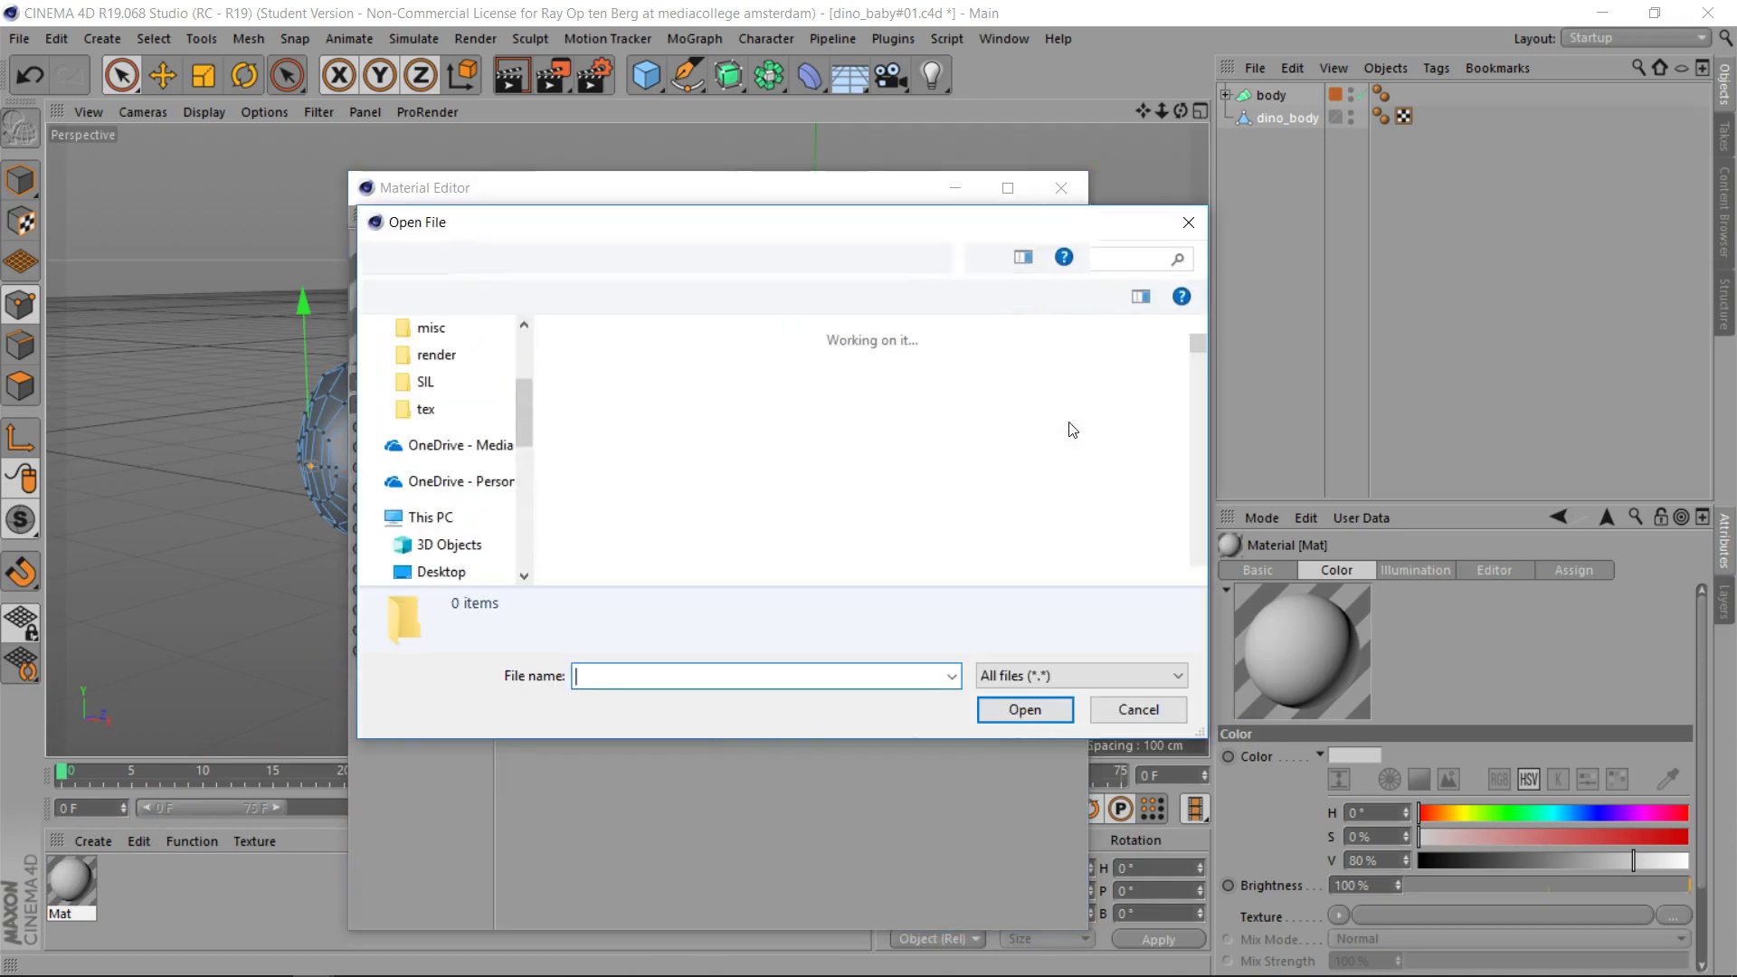
click(746, 514)
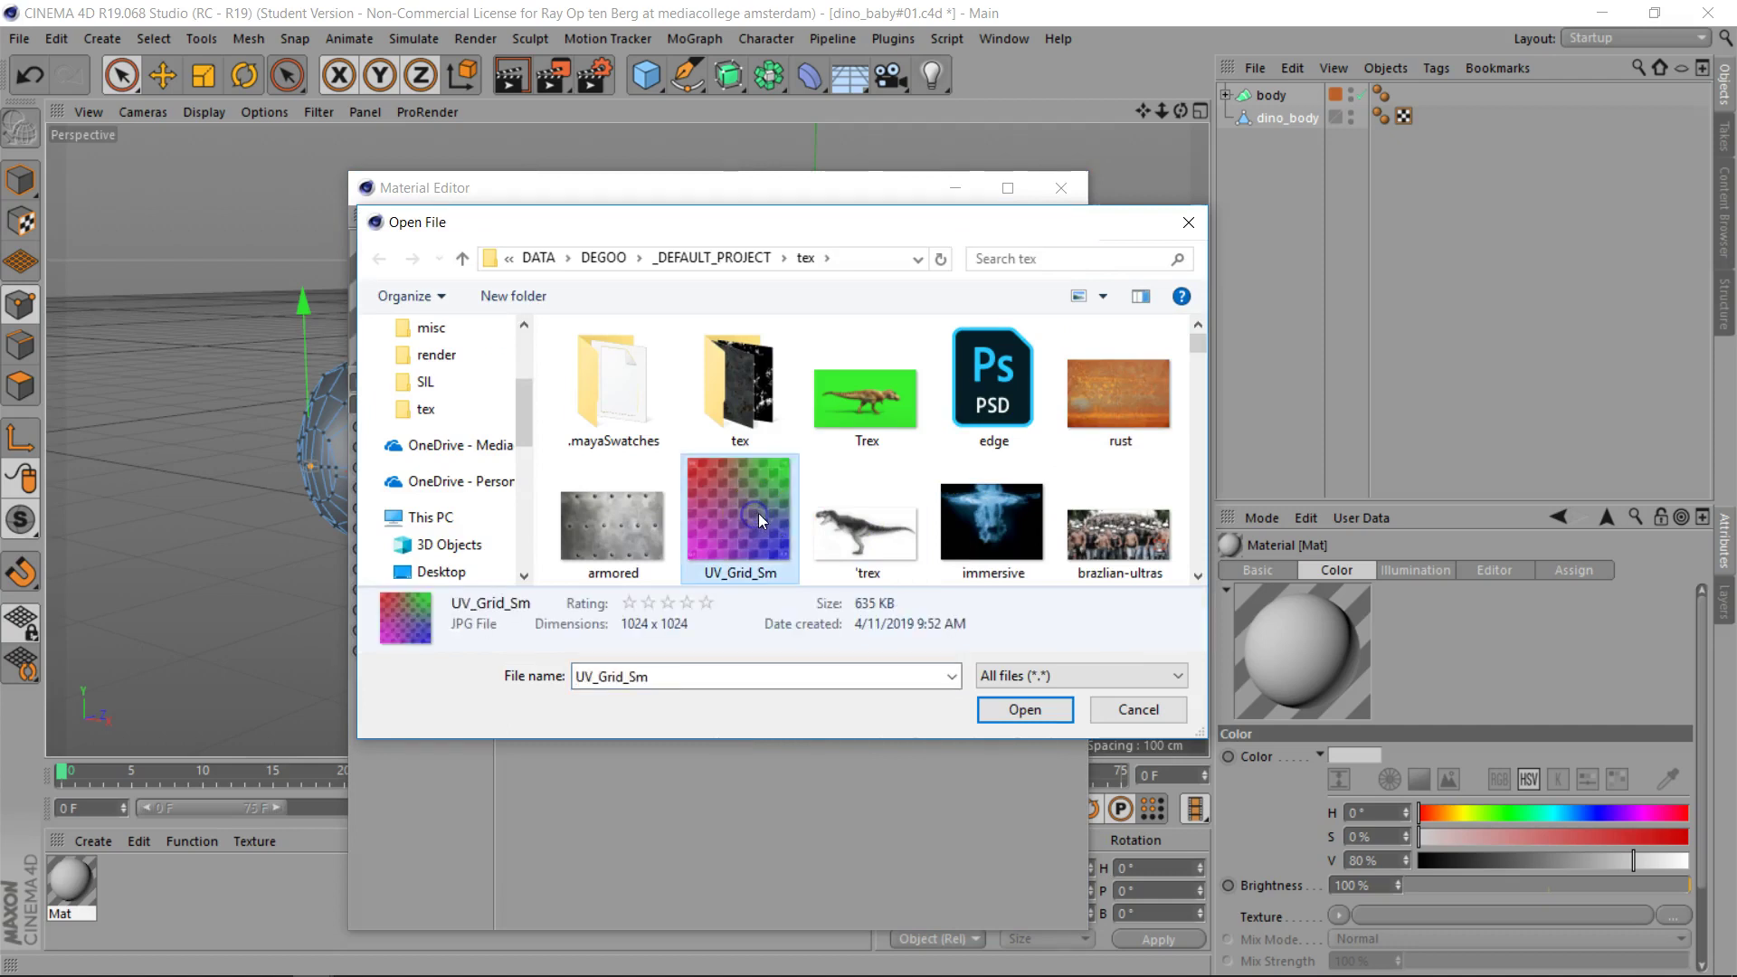
click(1011, 707)
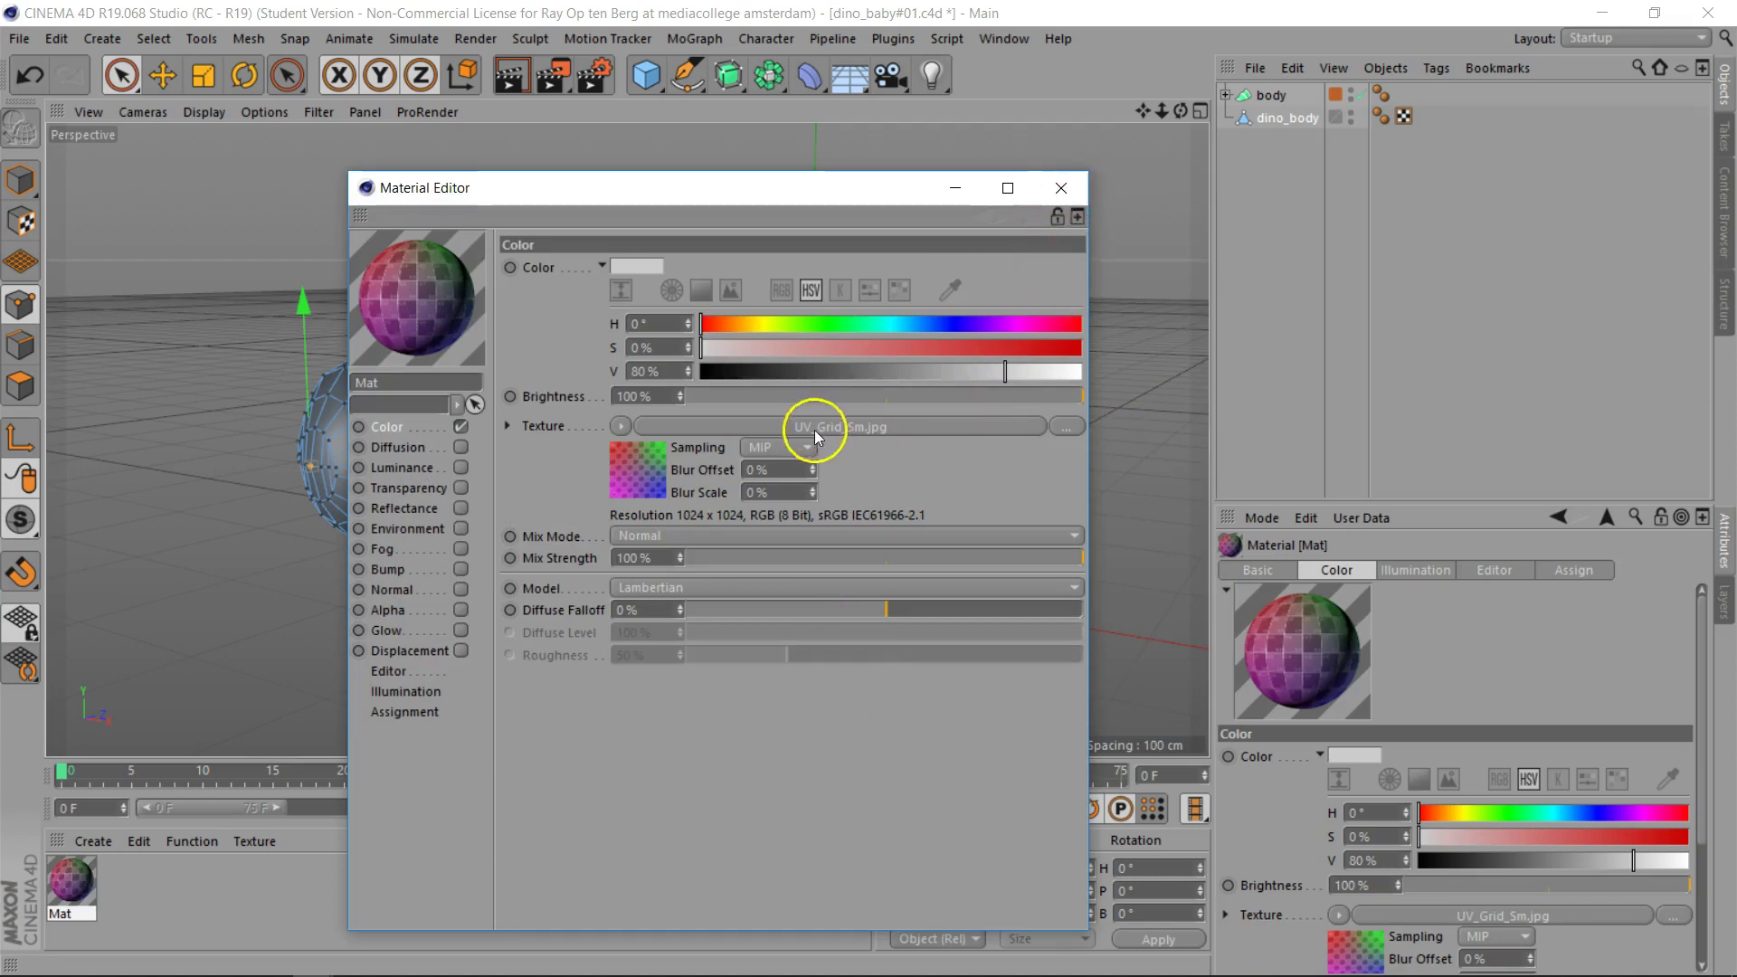
click(796, 448)
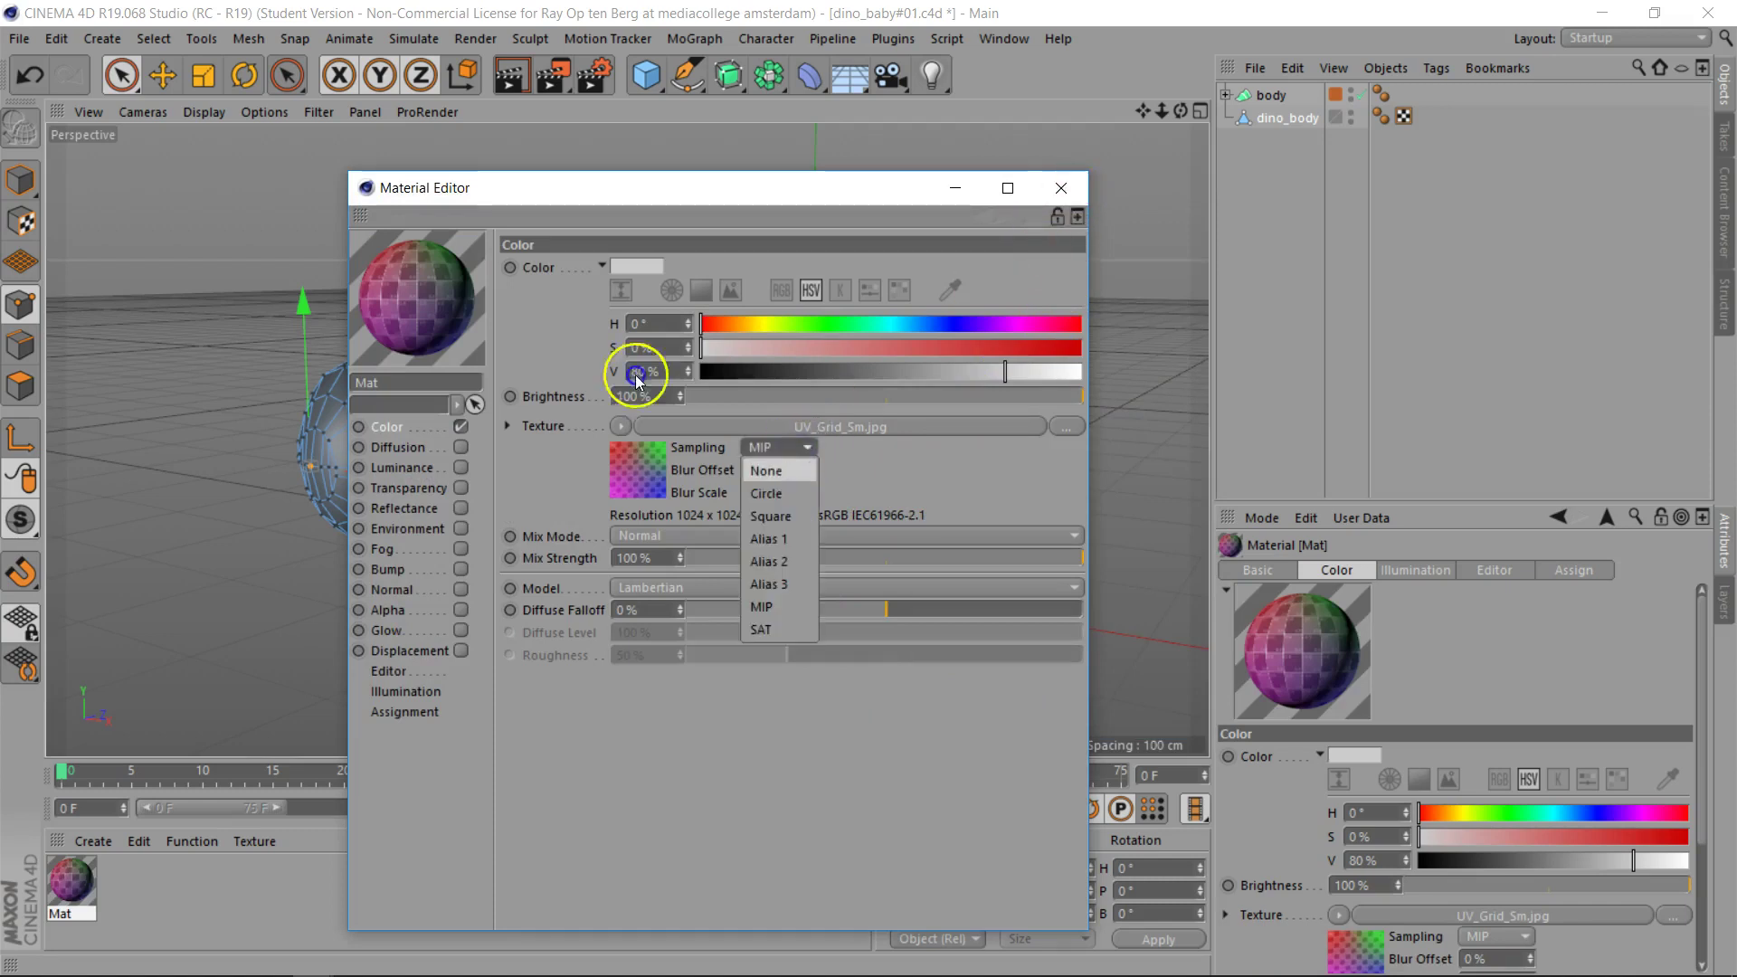
click(796, 470)
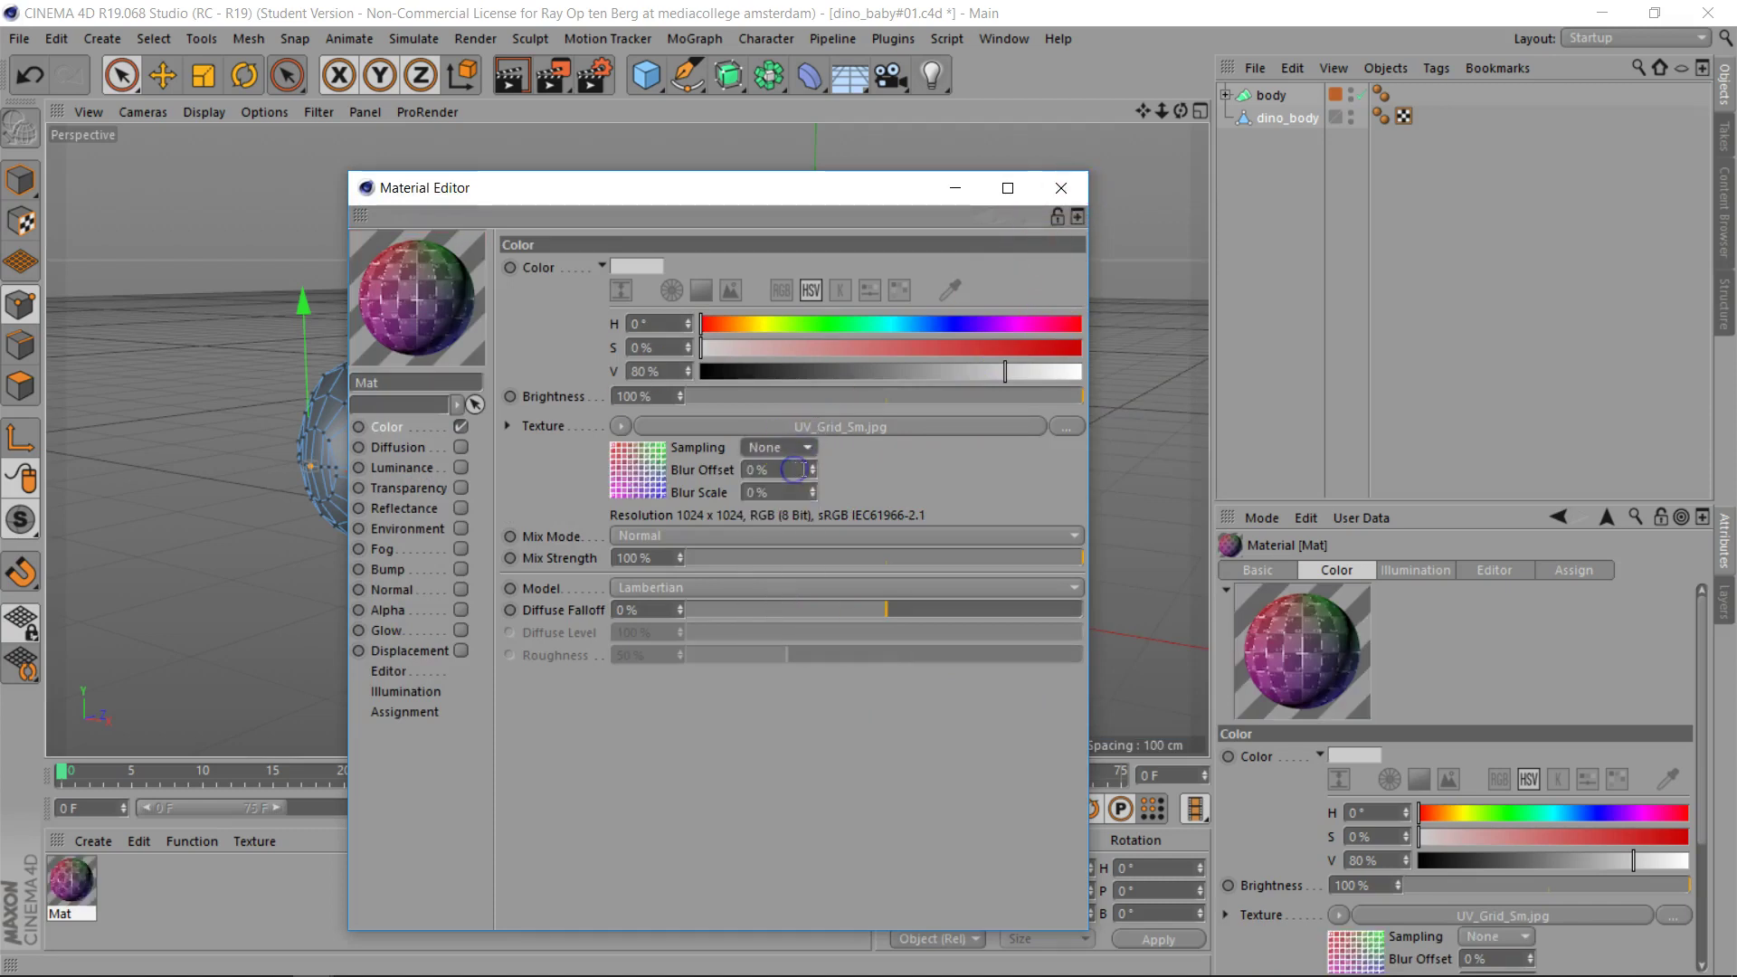
click(1062, 190)
Step: Apply the Mat material to dino_body
drag(70, 879, 909, 497)
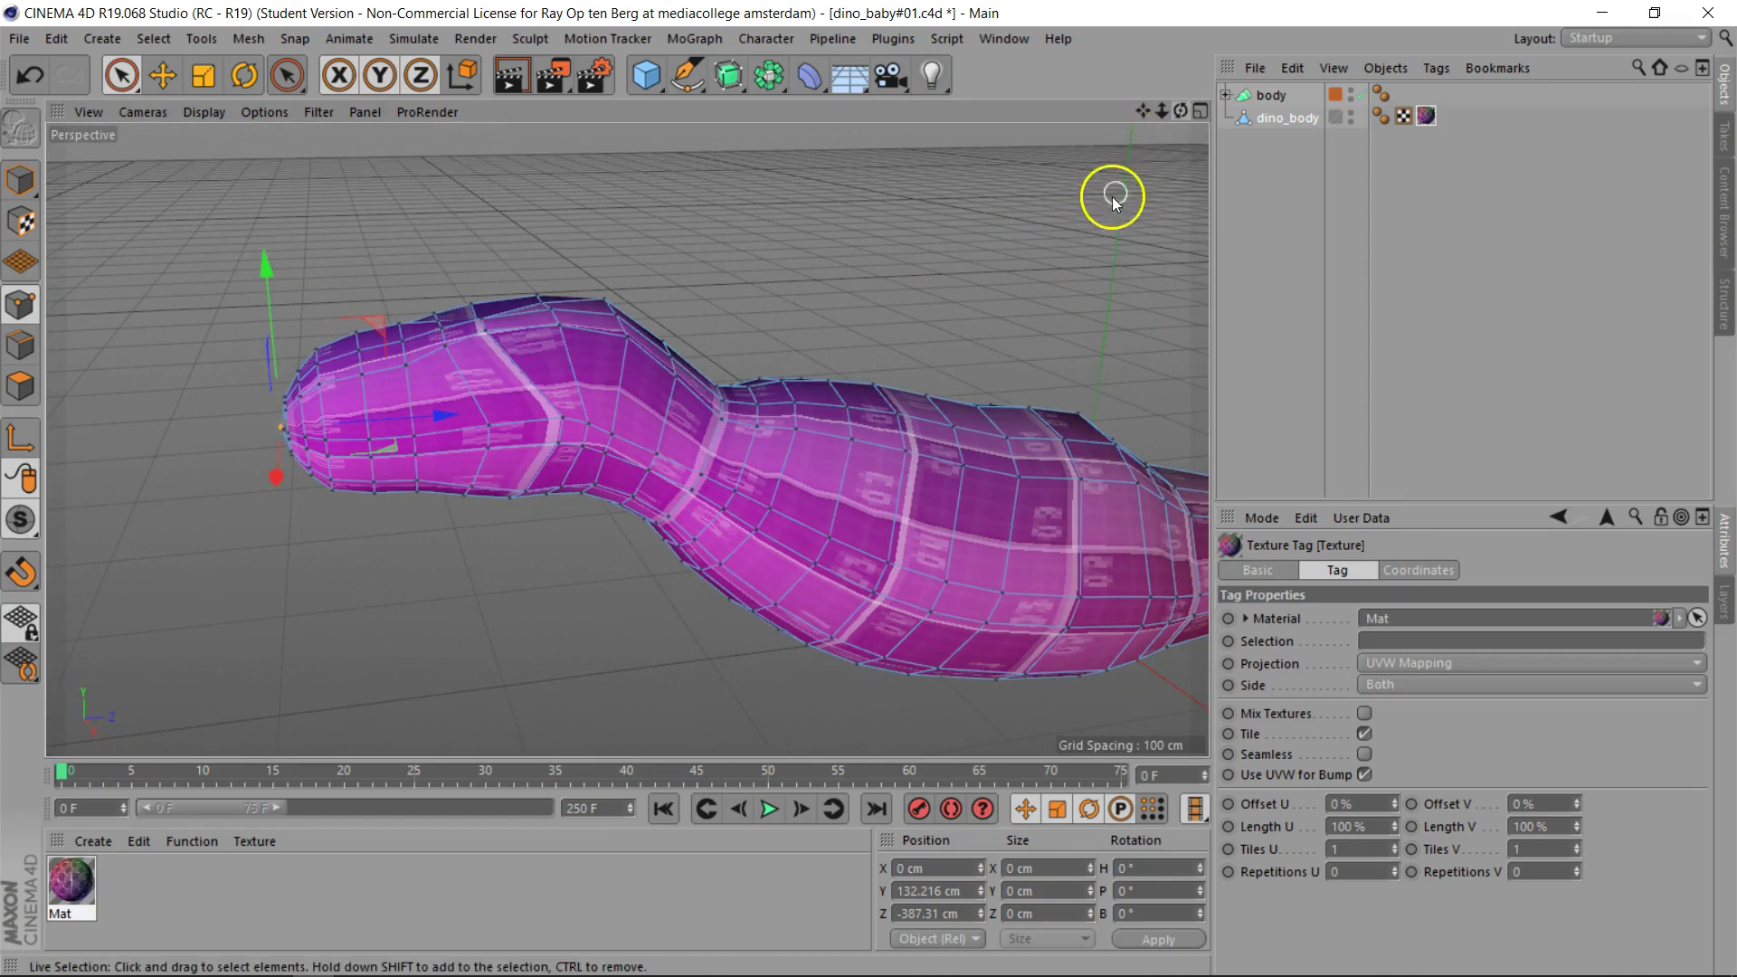
drag(1161, 109, 865, 489)
drag(1179, 109, 868, 489)
Step: Set Mat's Texture Preview Size to 1024x1024 in its Editor settings
double_click(74, 877)
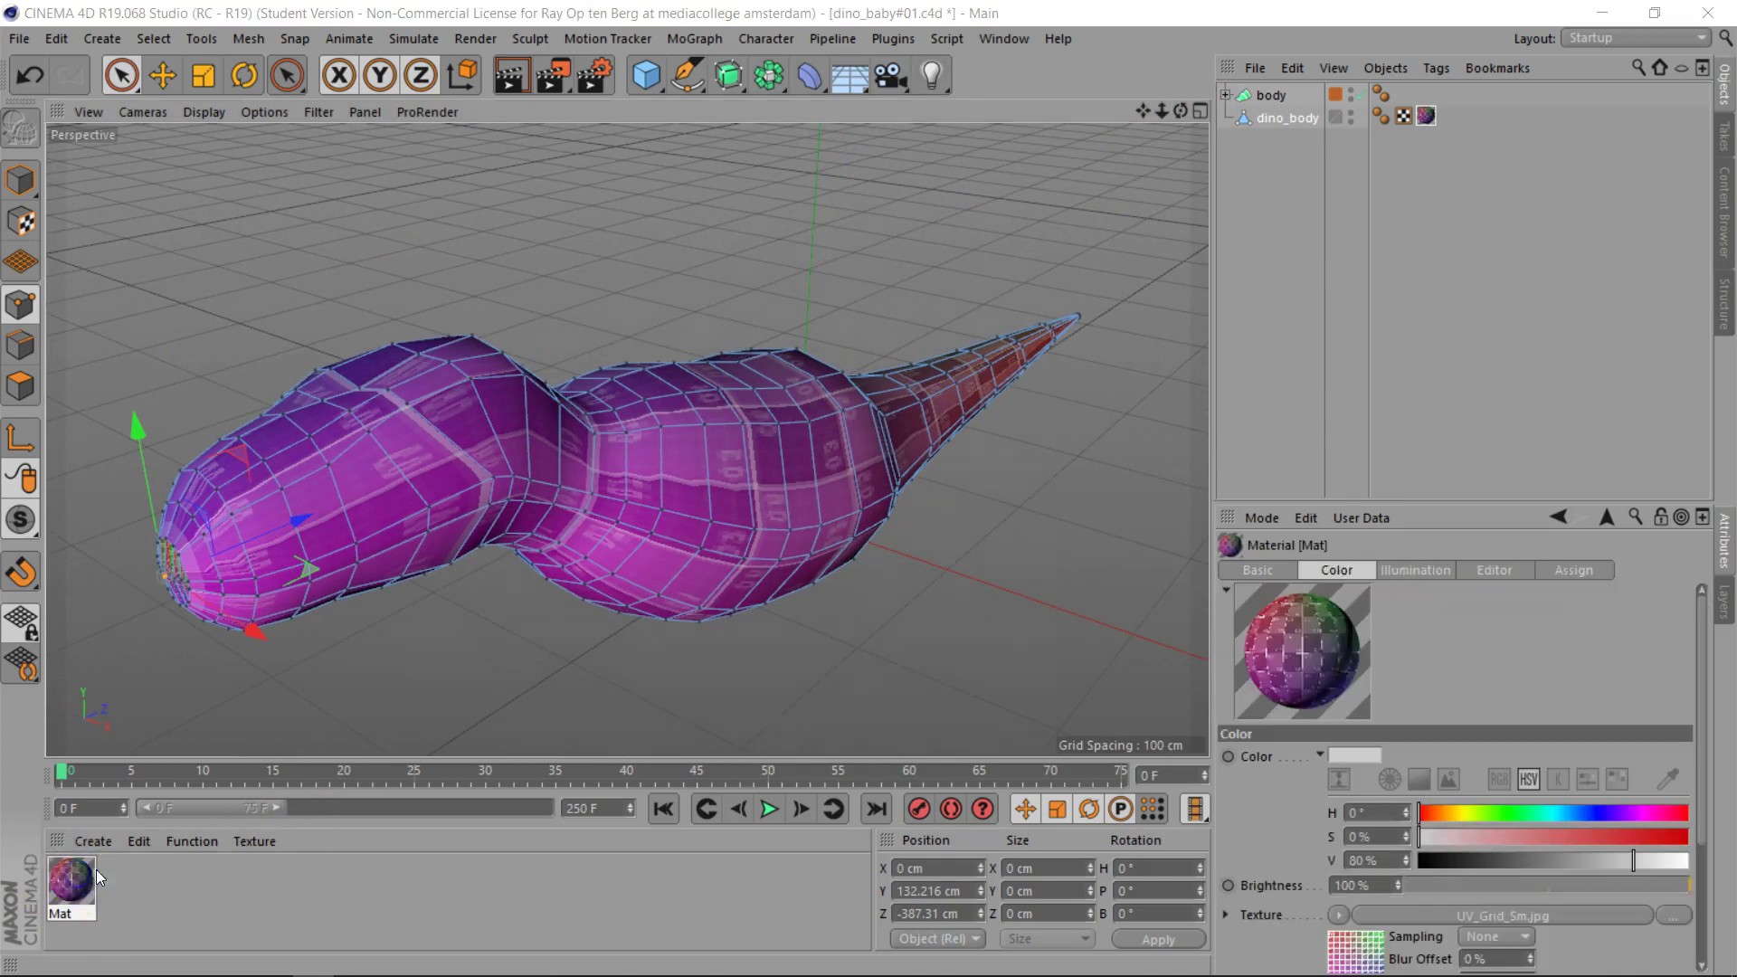
click(382, 638)
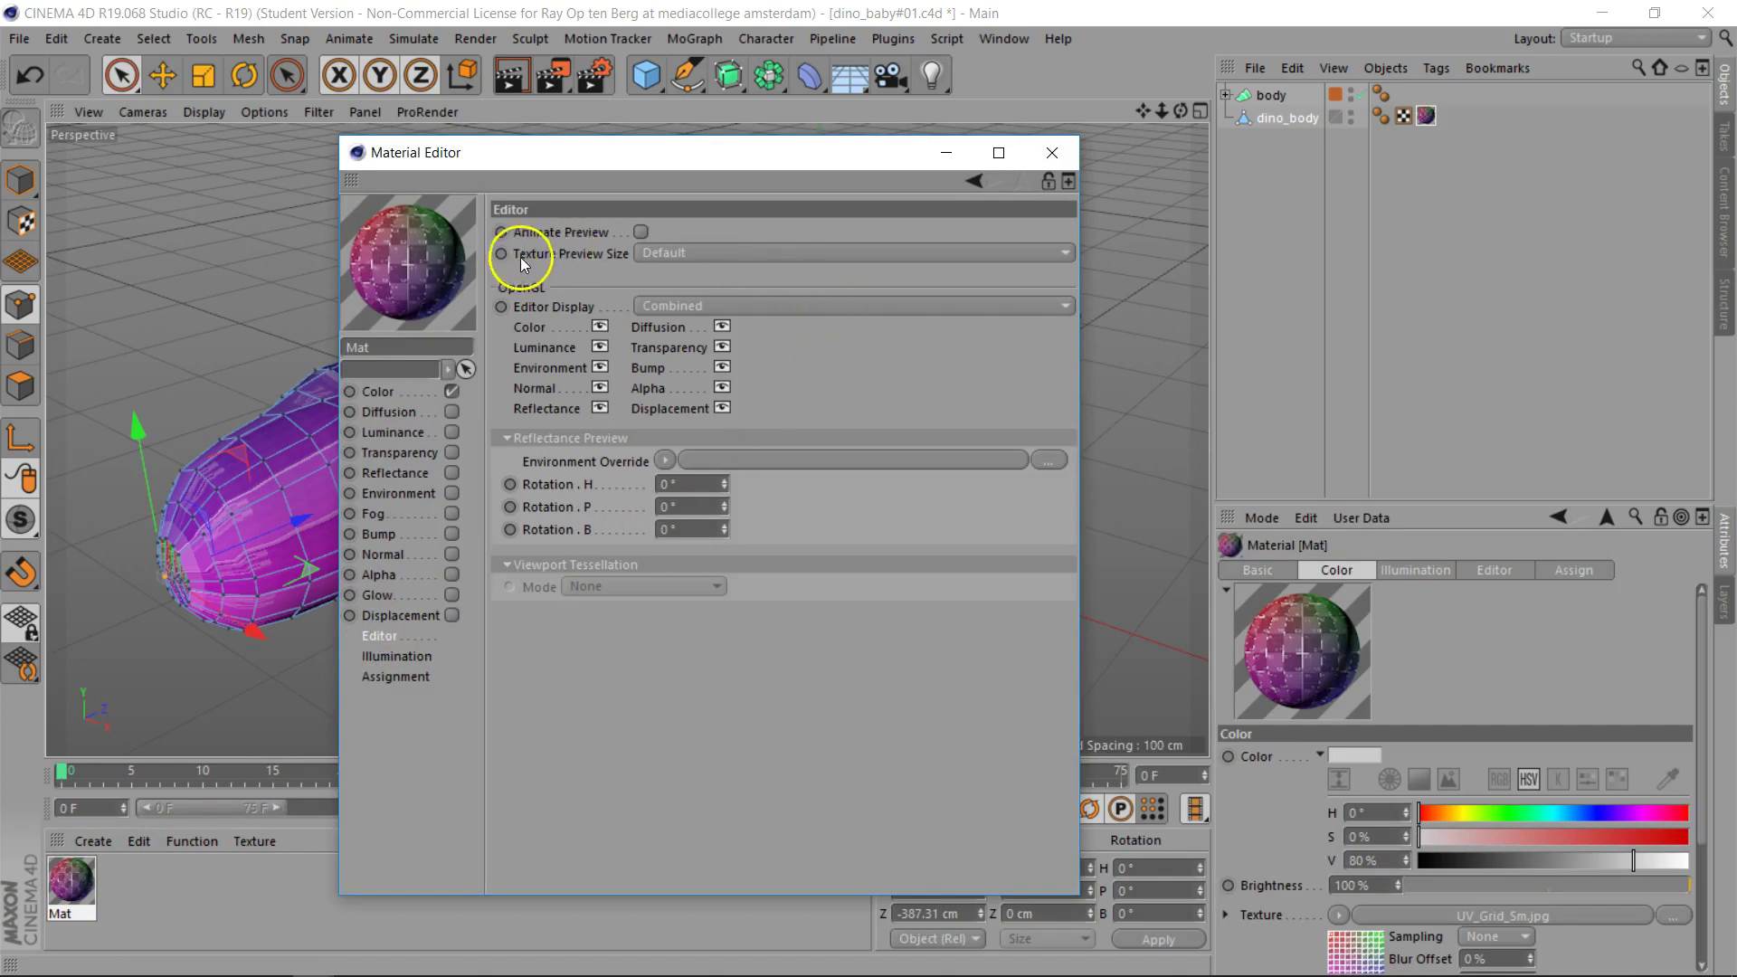
click(774, 253)
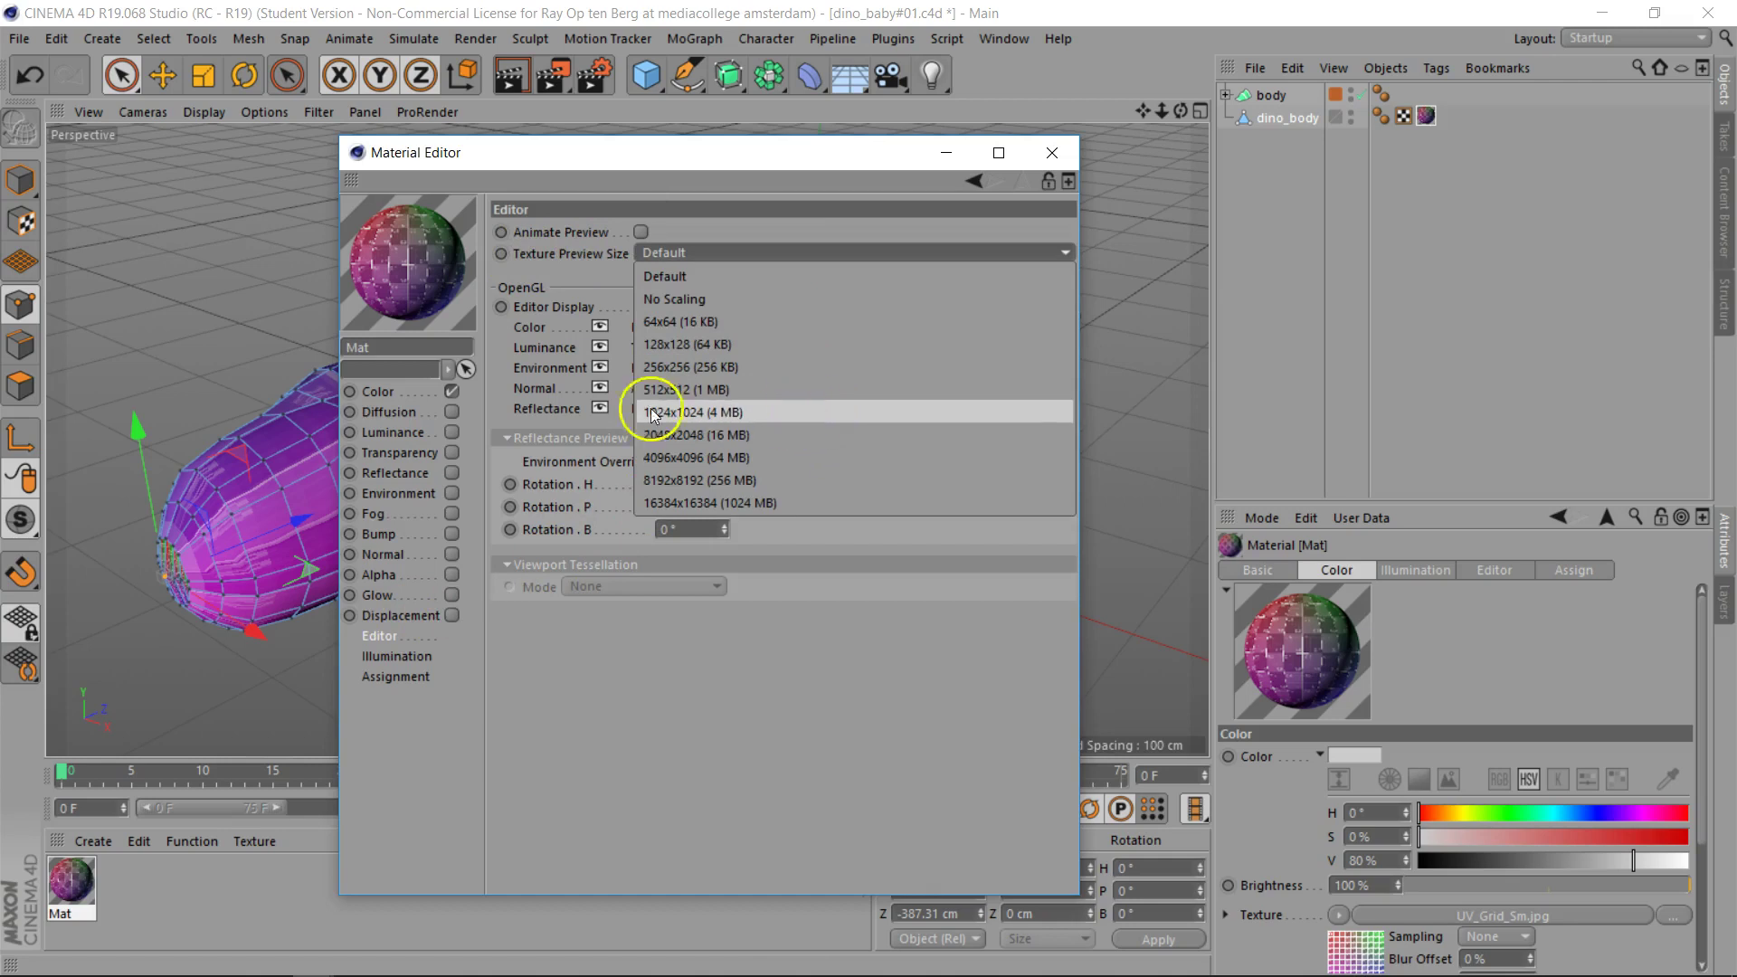
click(773, 416)
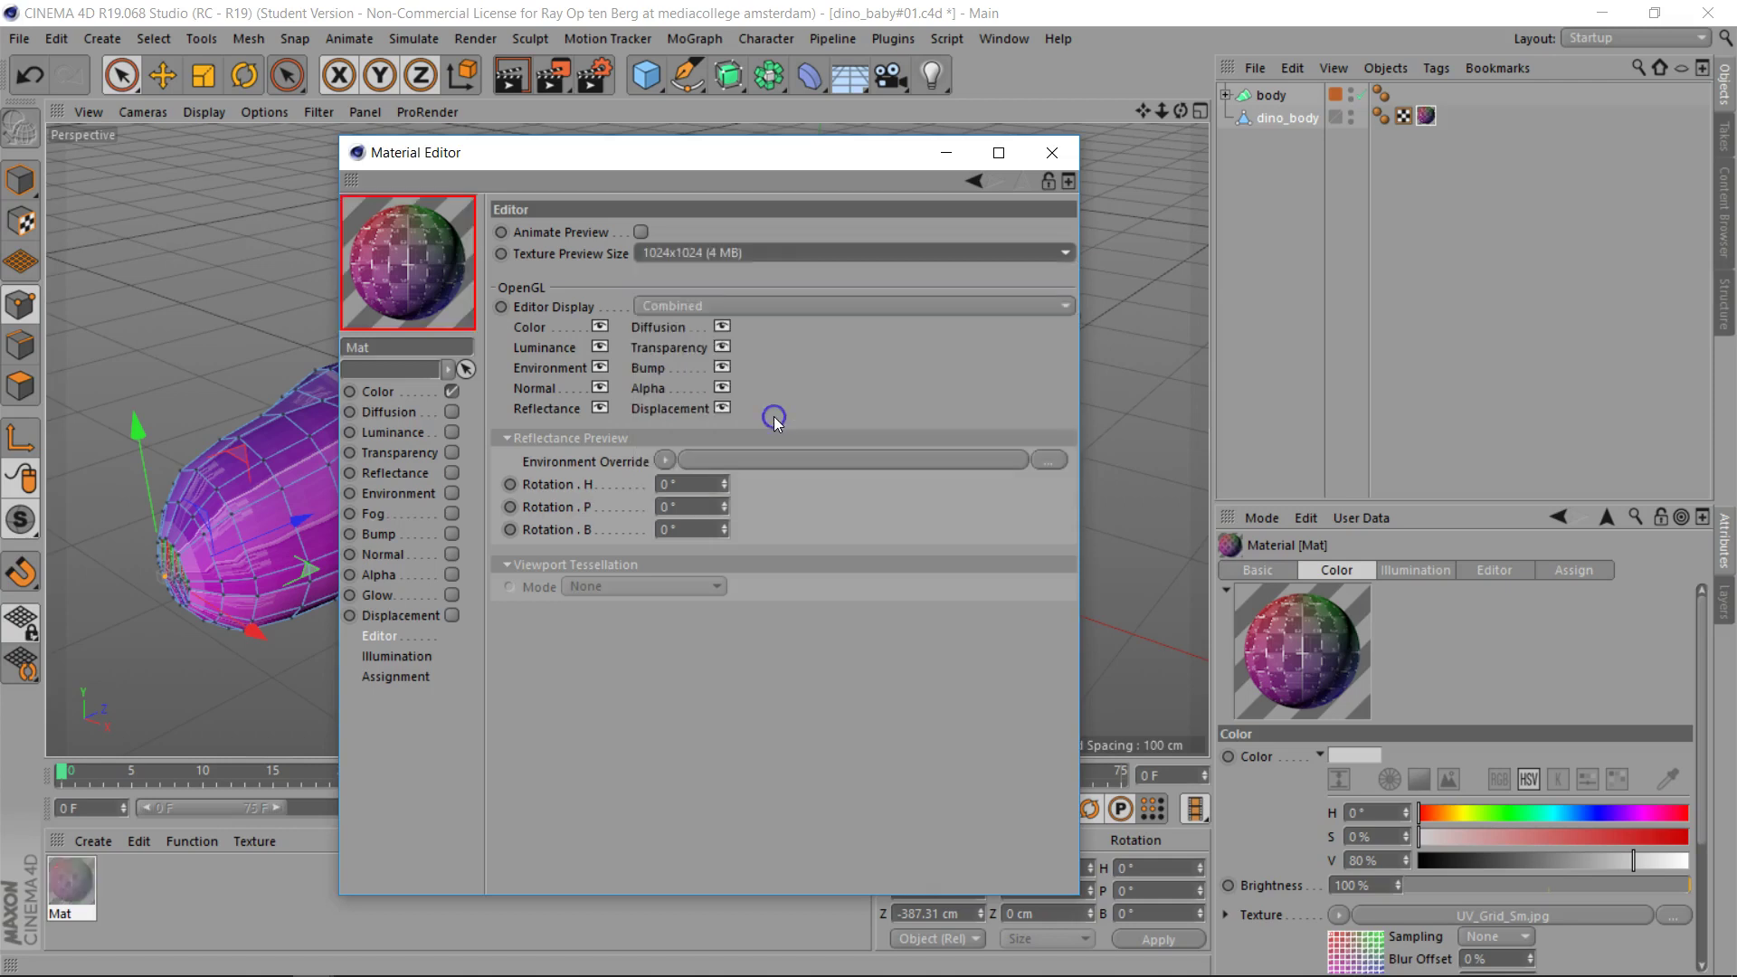
click(1052, 152)
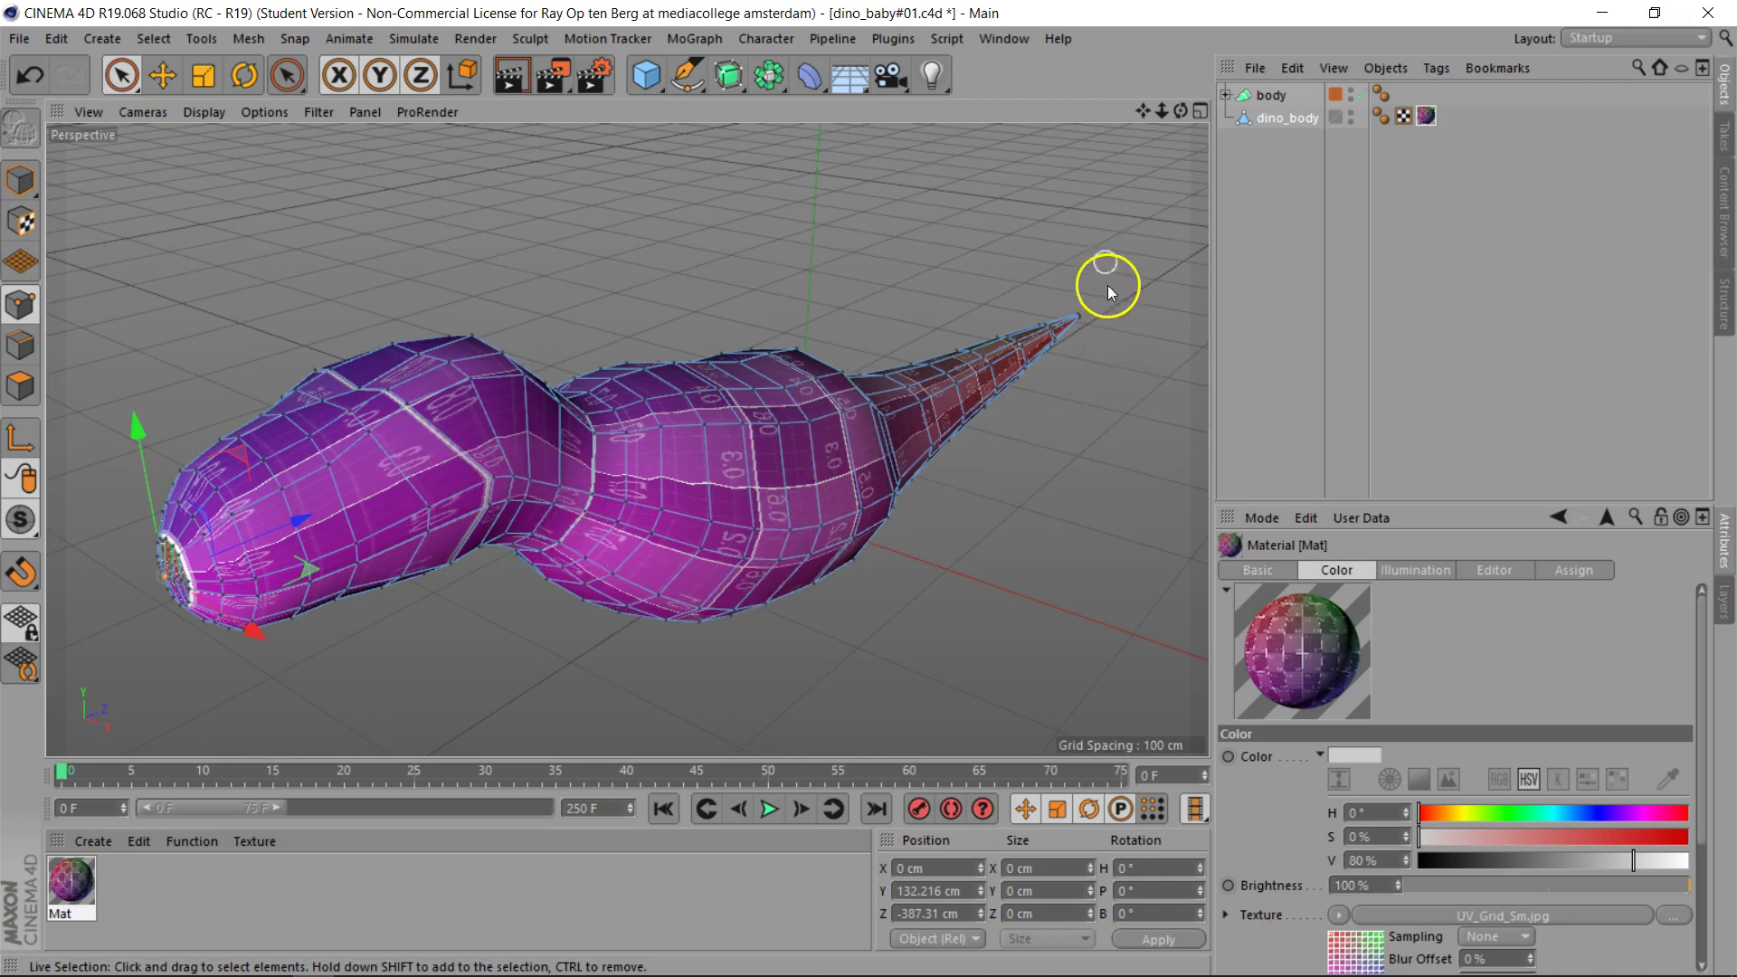
Step: Zoom in and orbit to the body's front, toggling four-view and back to single perspective
scroll(869, 492, up, 3)
mouse_move(1180, 110)
mouse_down()
mouse_move(1068, 114)
mouse_move(1171, 113)
mouse_up()
scroll(521, 536, up, 2)
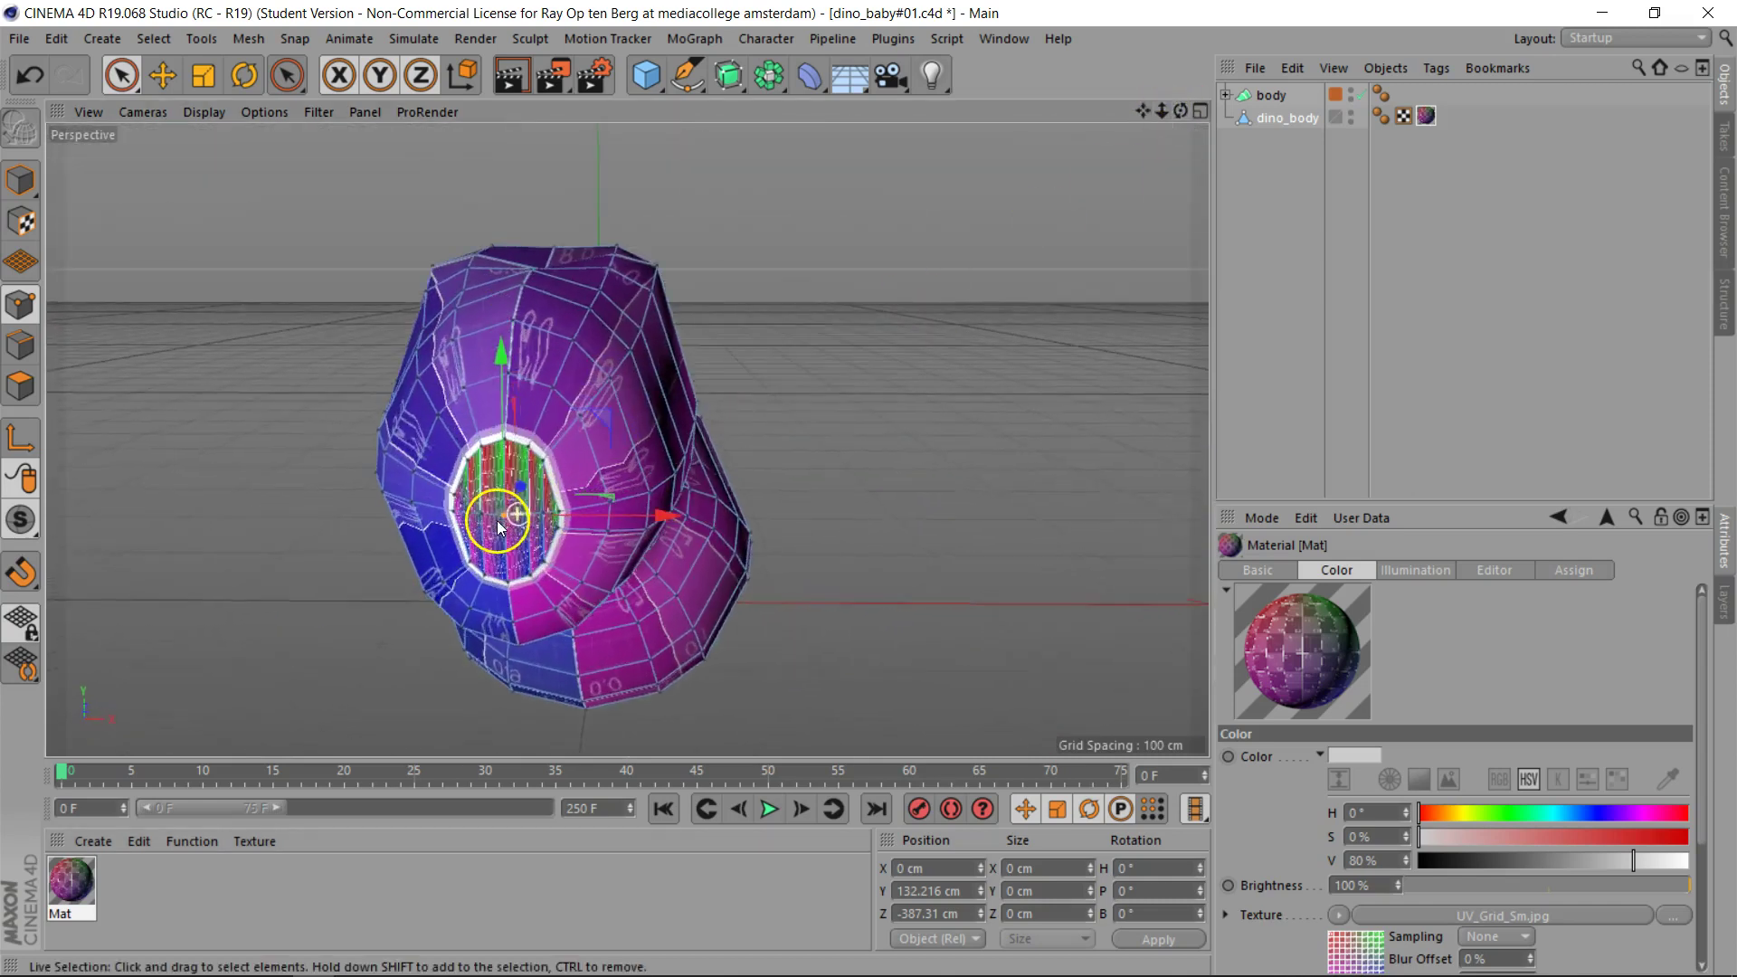
middle_click(514, 533)
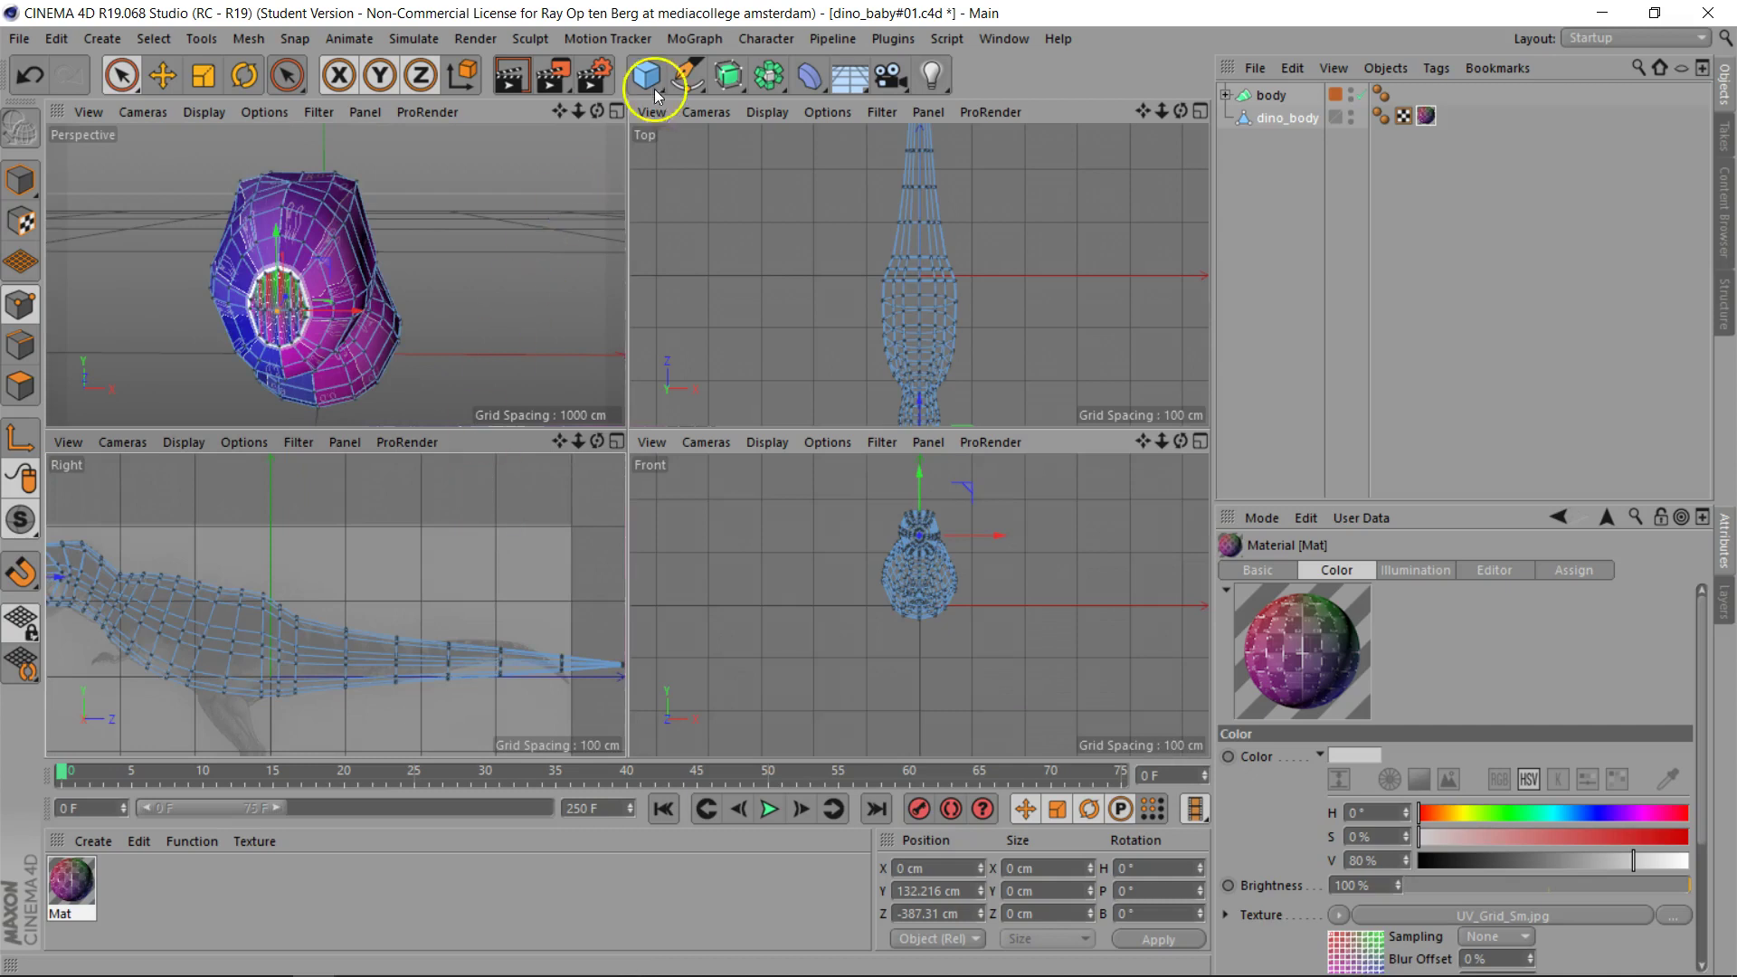
click(616, 111)
scroll(513, 462, up, 2)
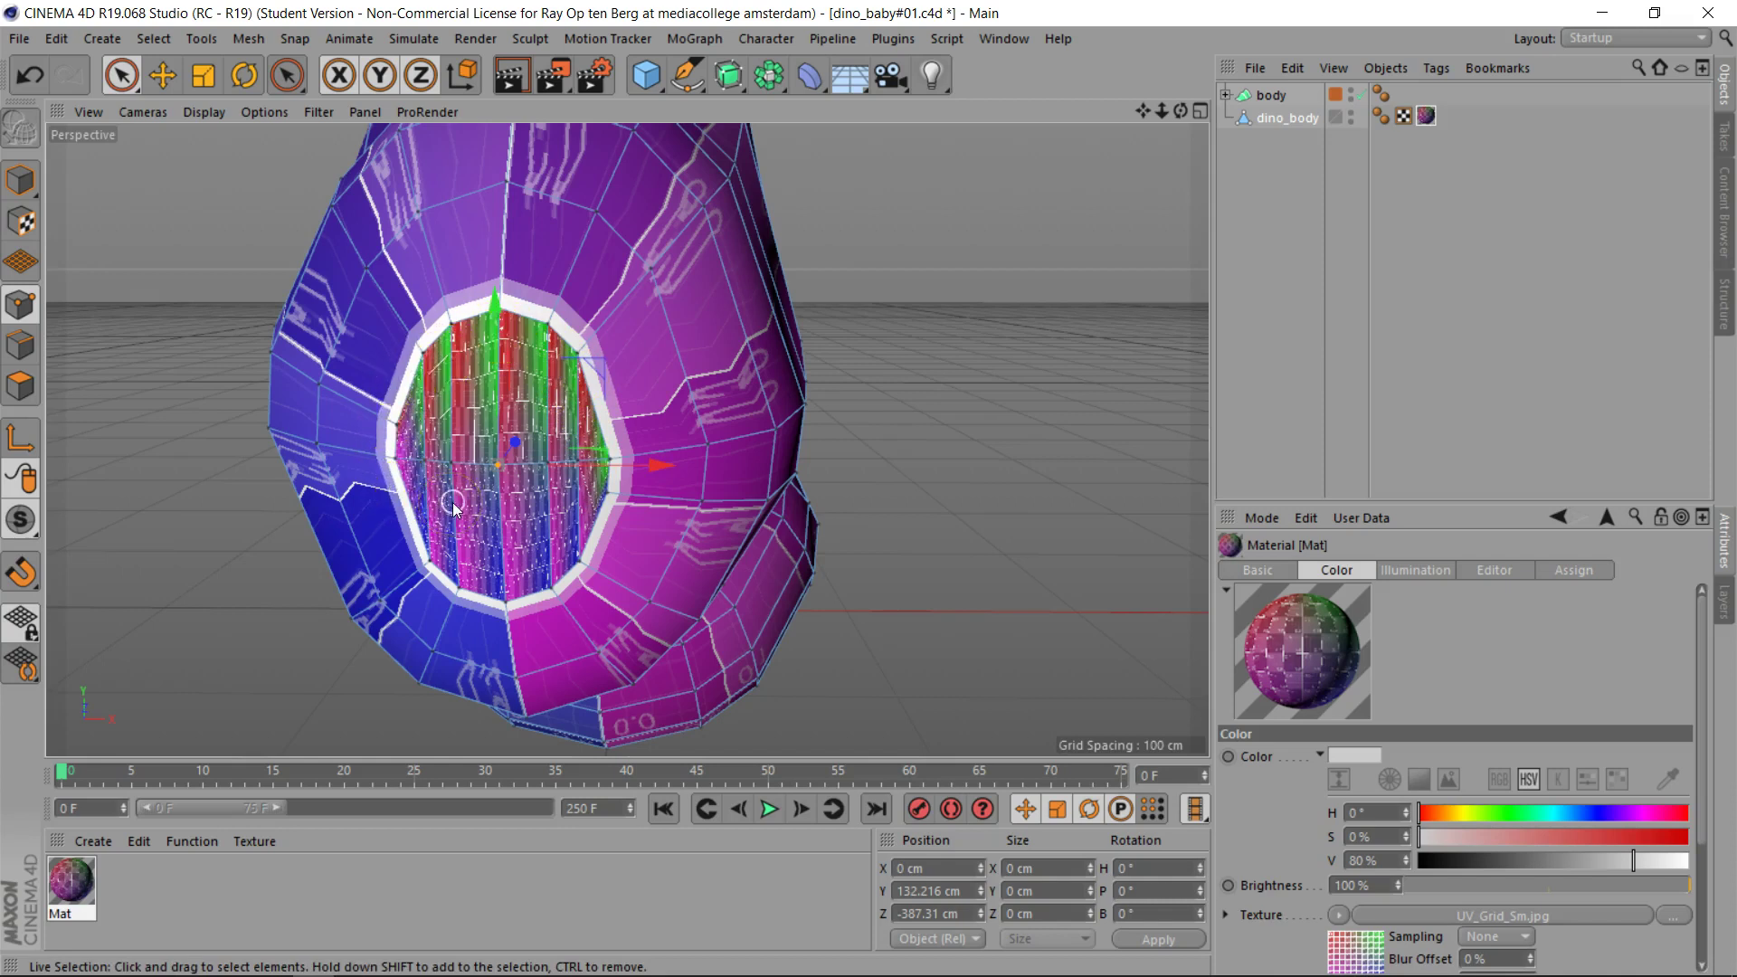
drag(479, 403, 485, 352)
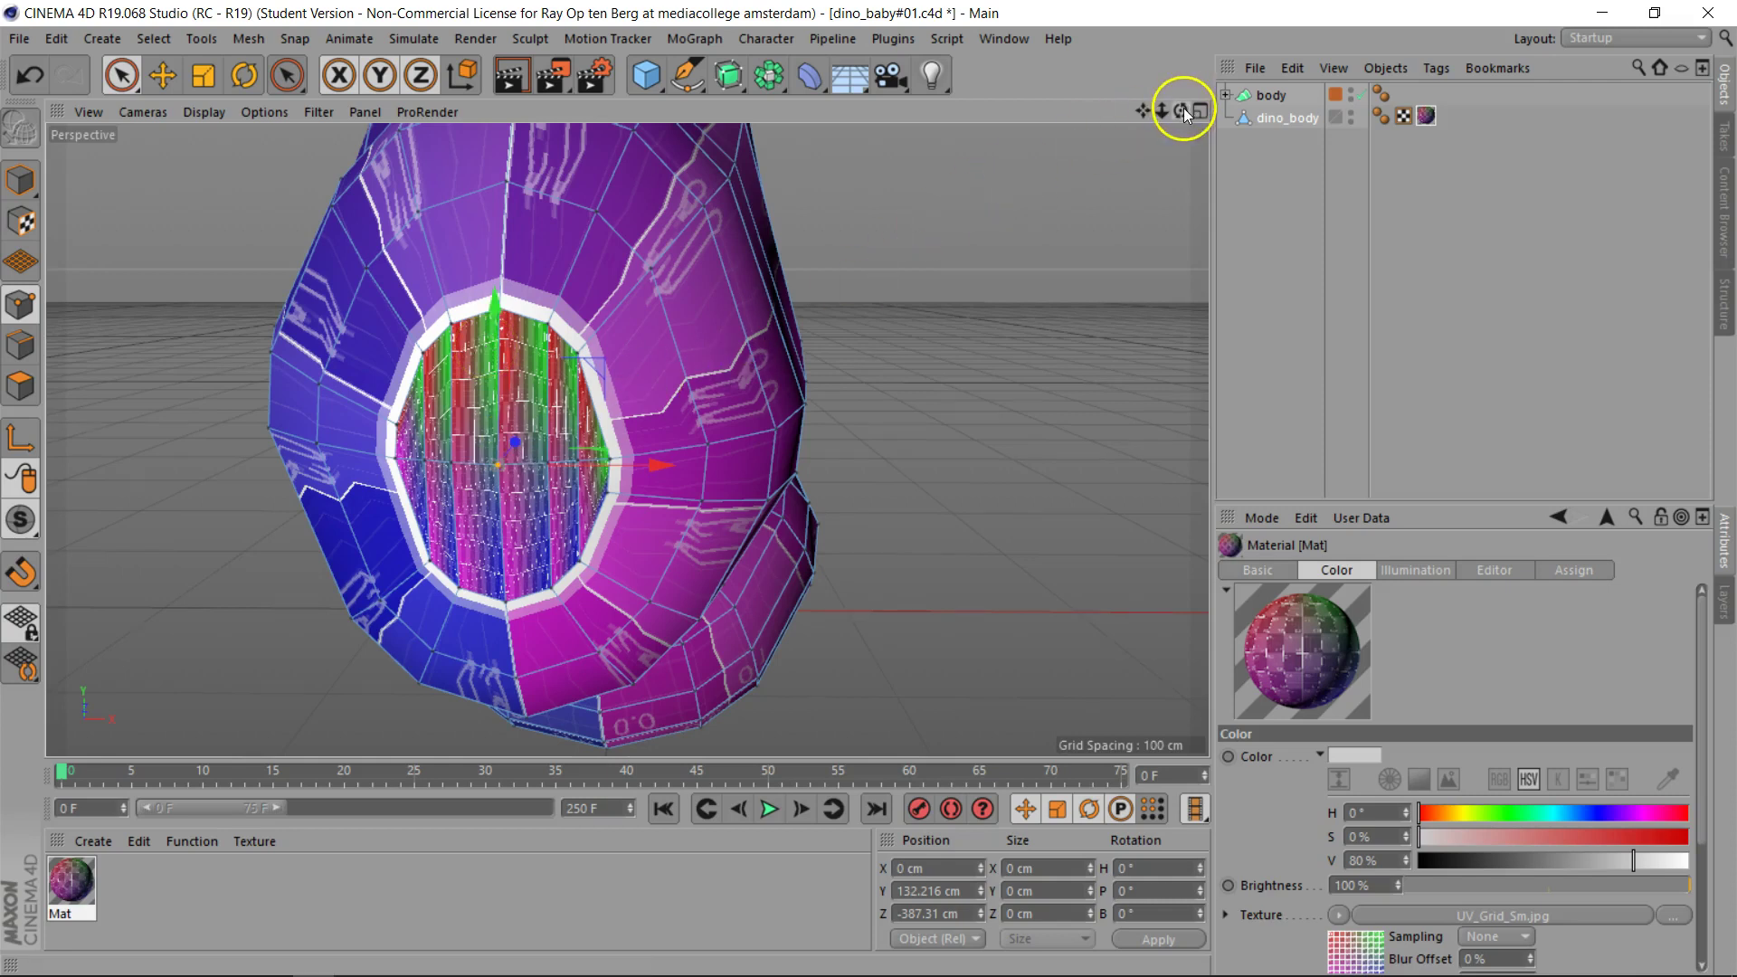
Step: Orbit and zoom out to see the whole dino body from the side, then select dino_body
drag(1184, 113, 1097, 182)
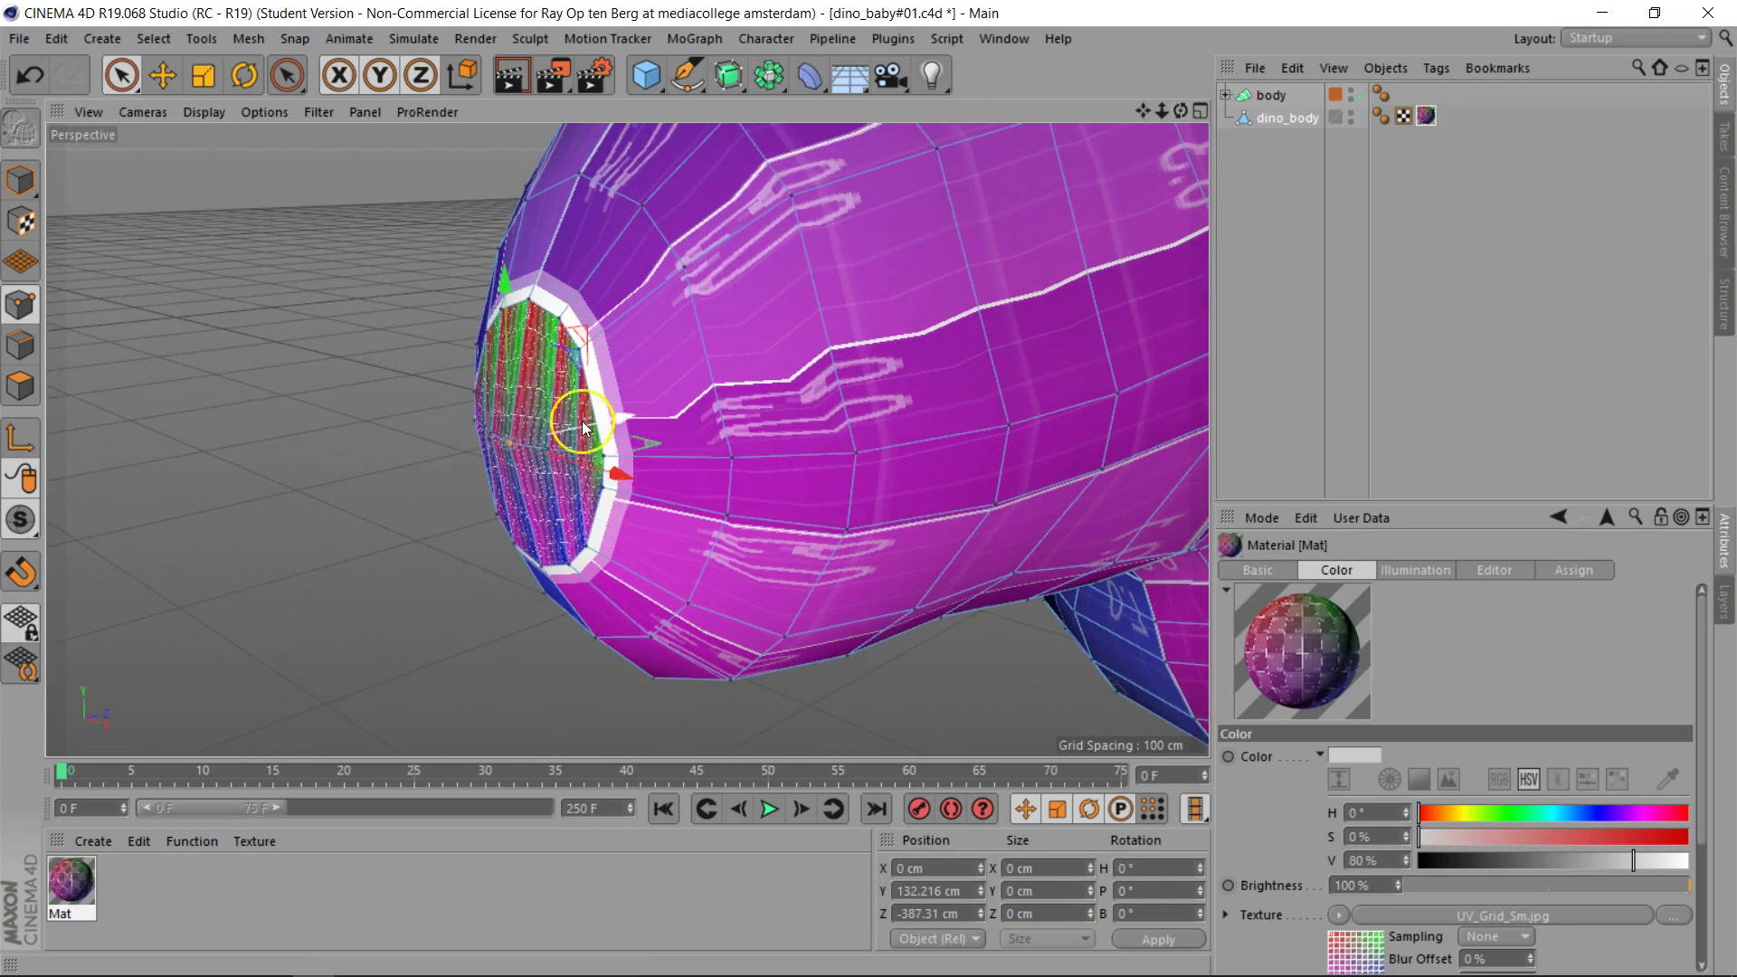
drag(1162, 110, 1112, 137)
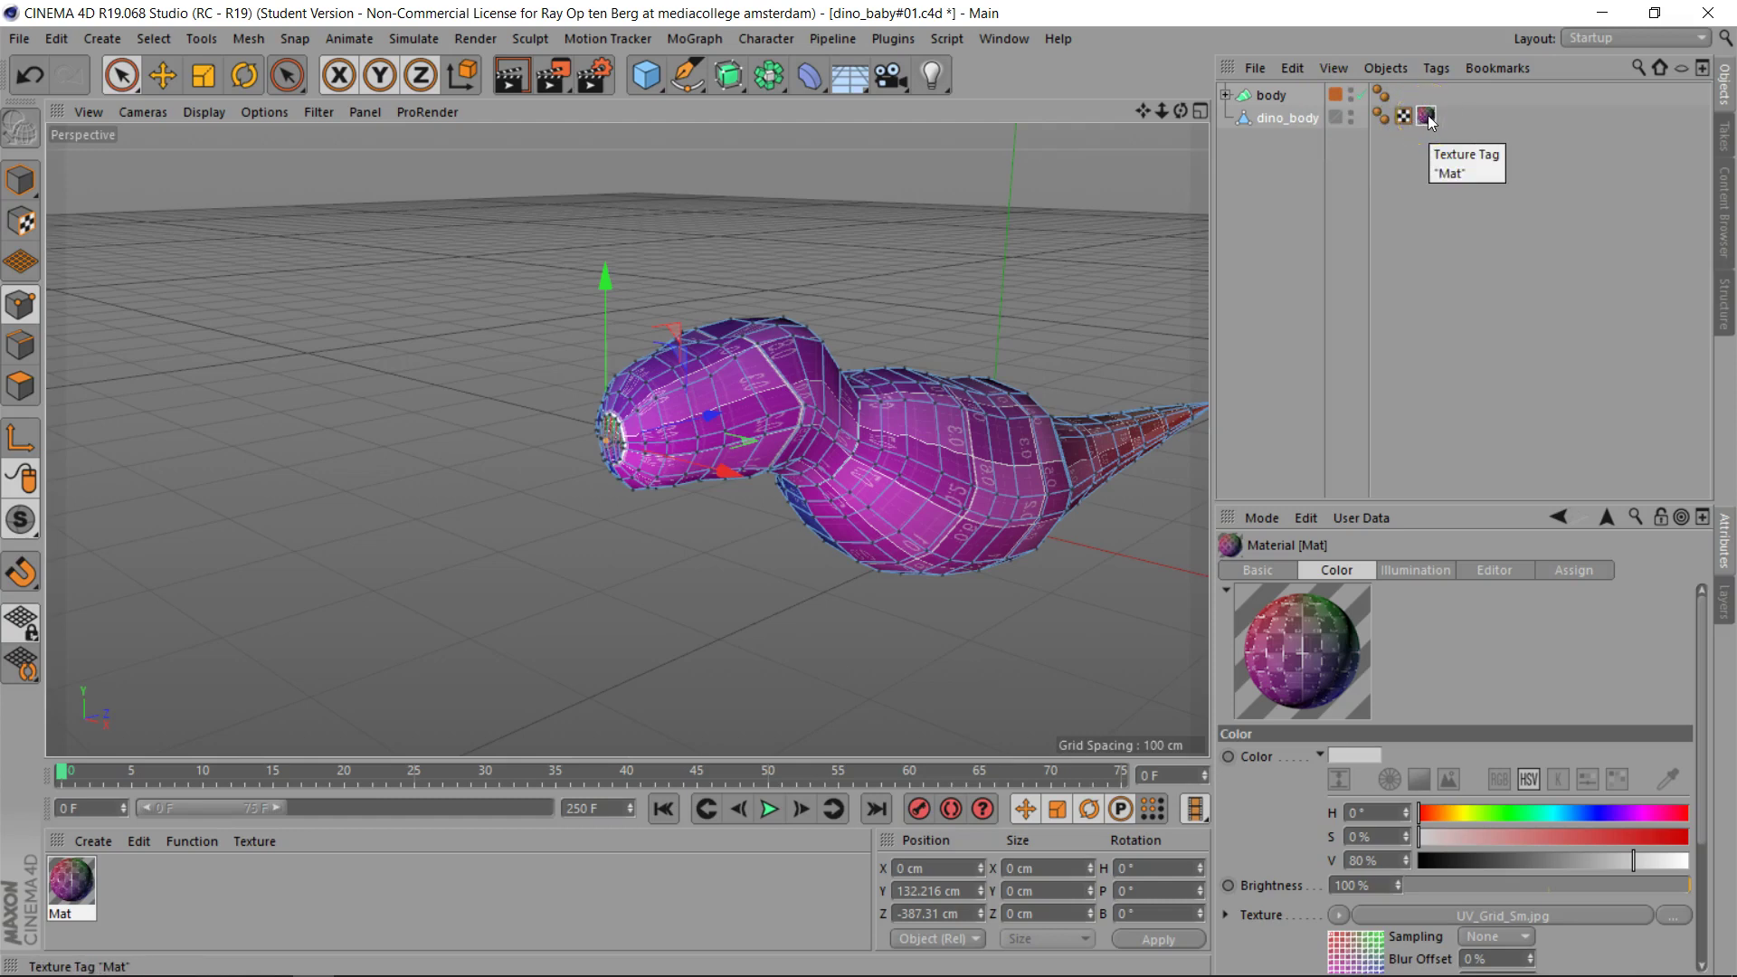
drag(1143, 110, 815, 116)
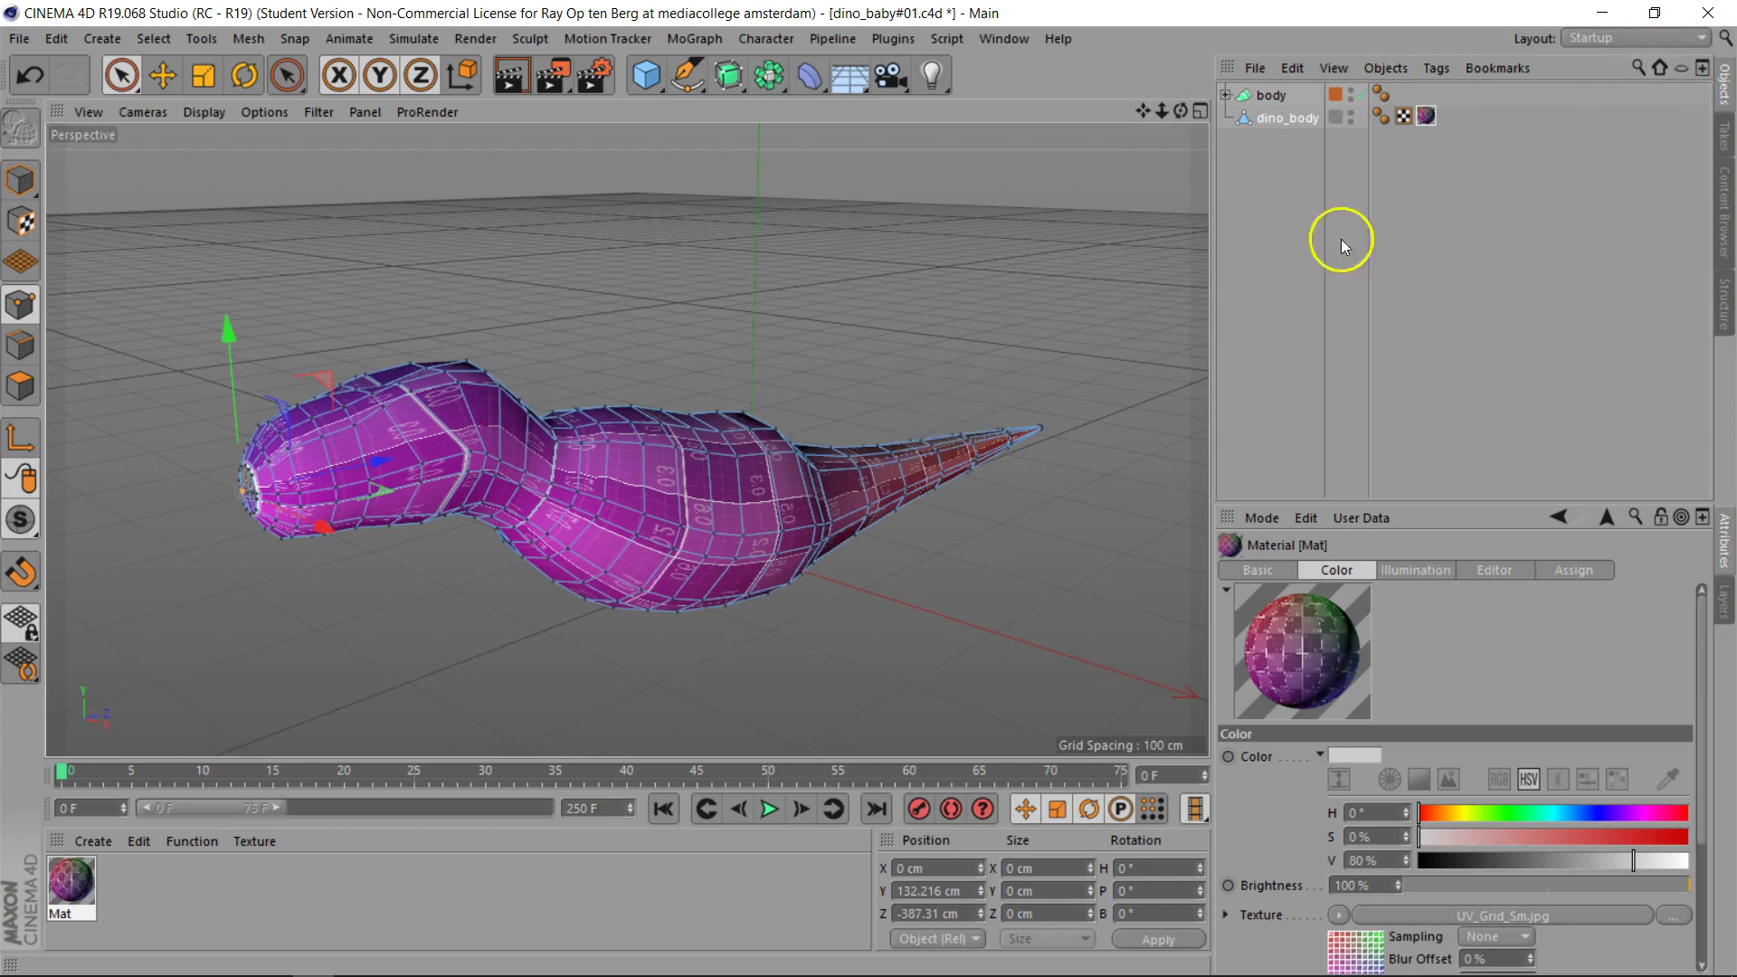
click(1285, 118)
Step: Load the BP - UV Edit layout and zoom the UV editor out to 66.7%
click(1639, 38)
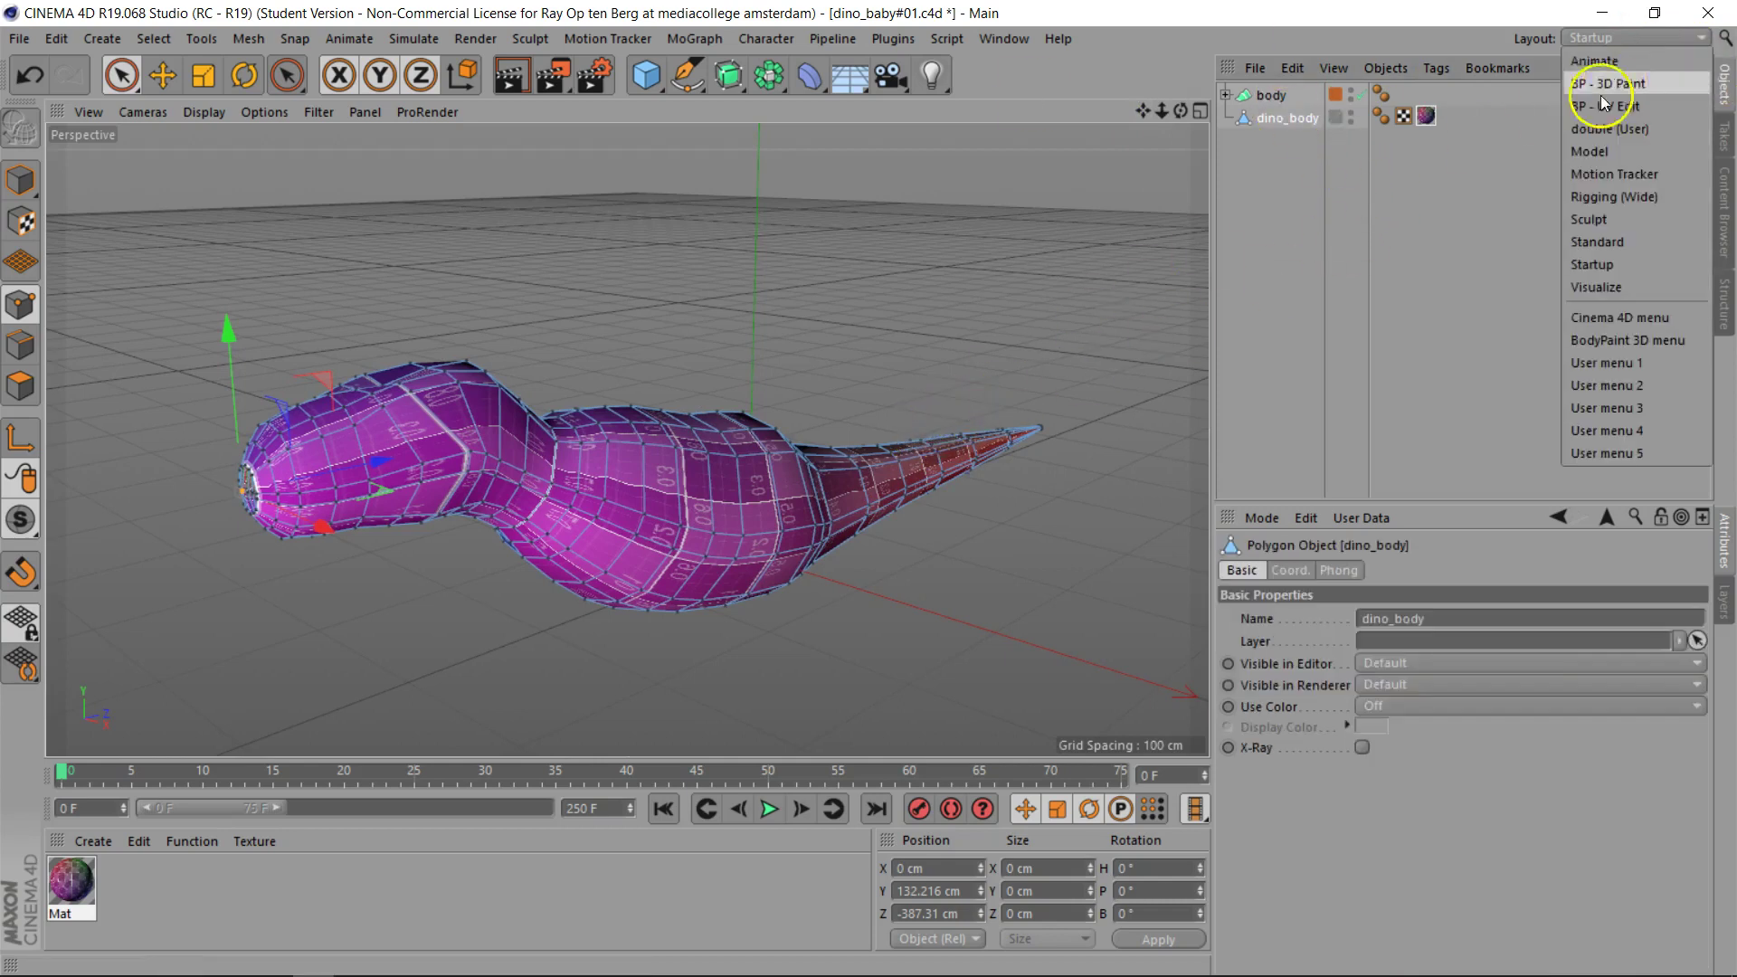
click(1619, 106)
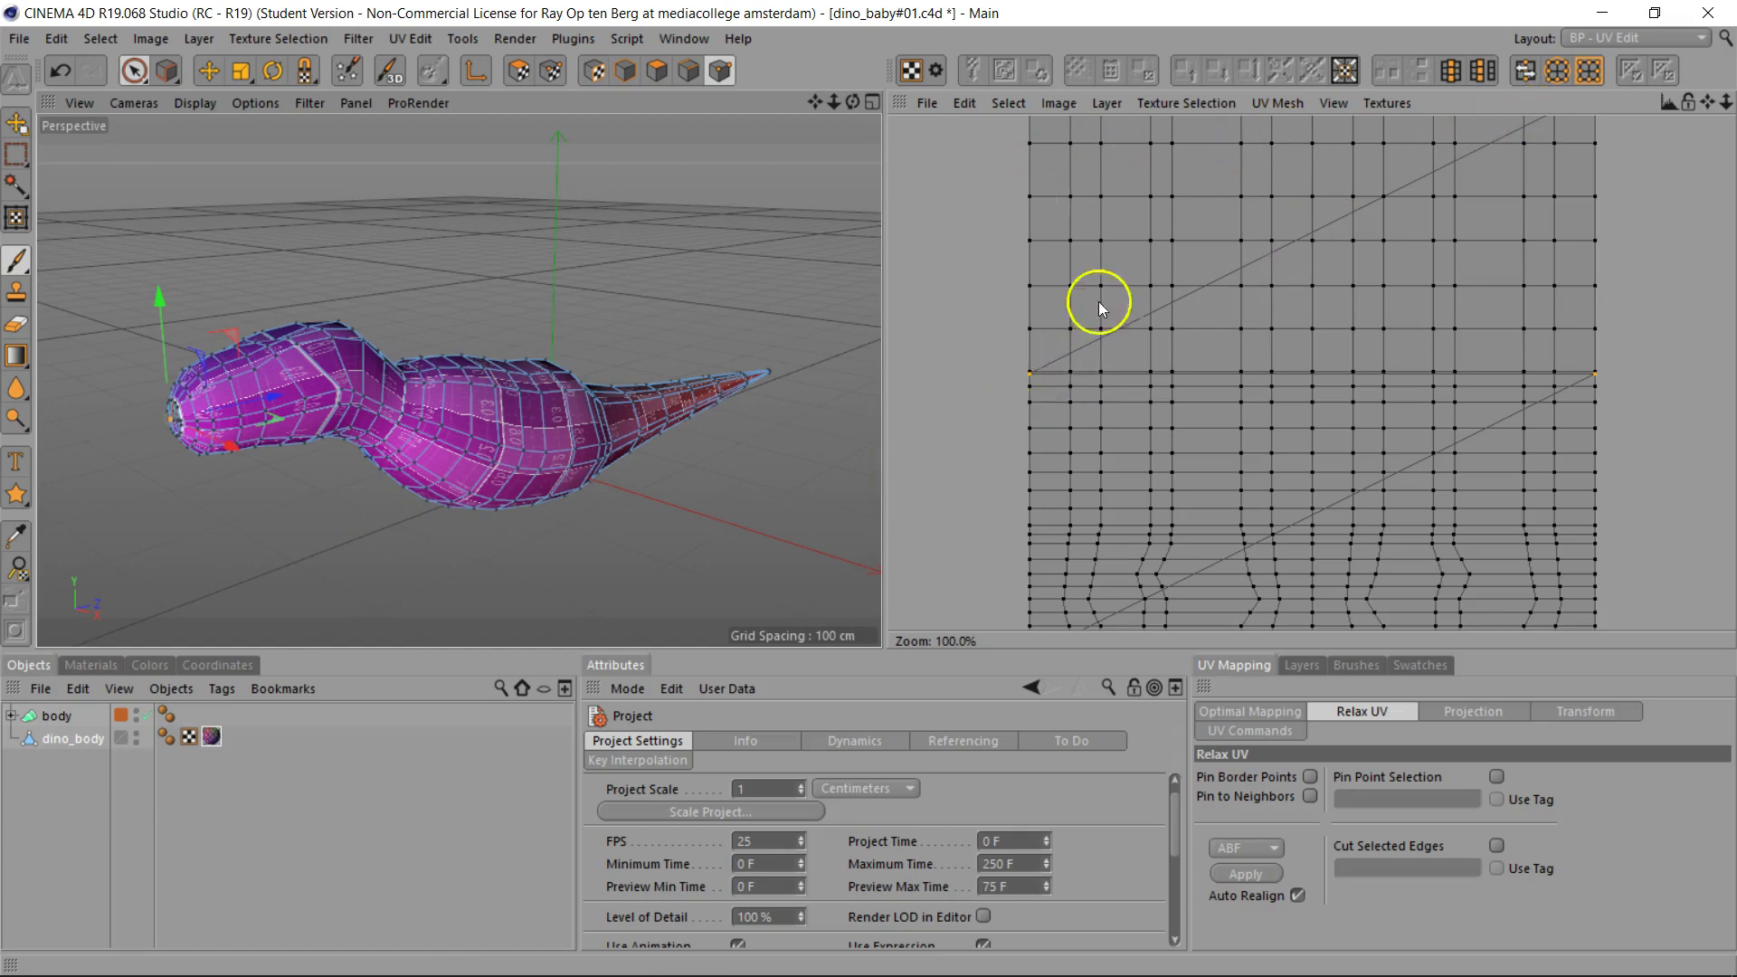
scroll(1295, 356, down, 2)
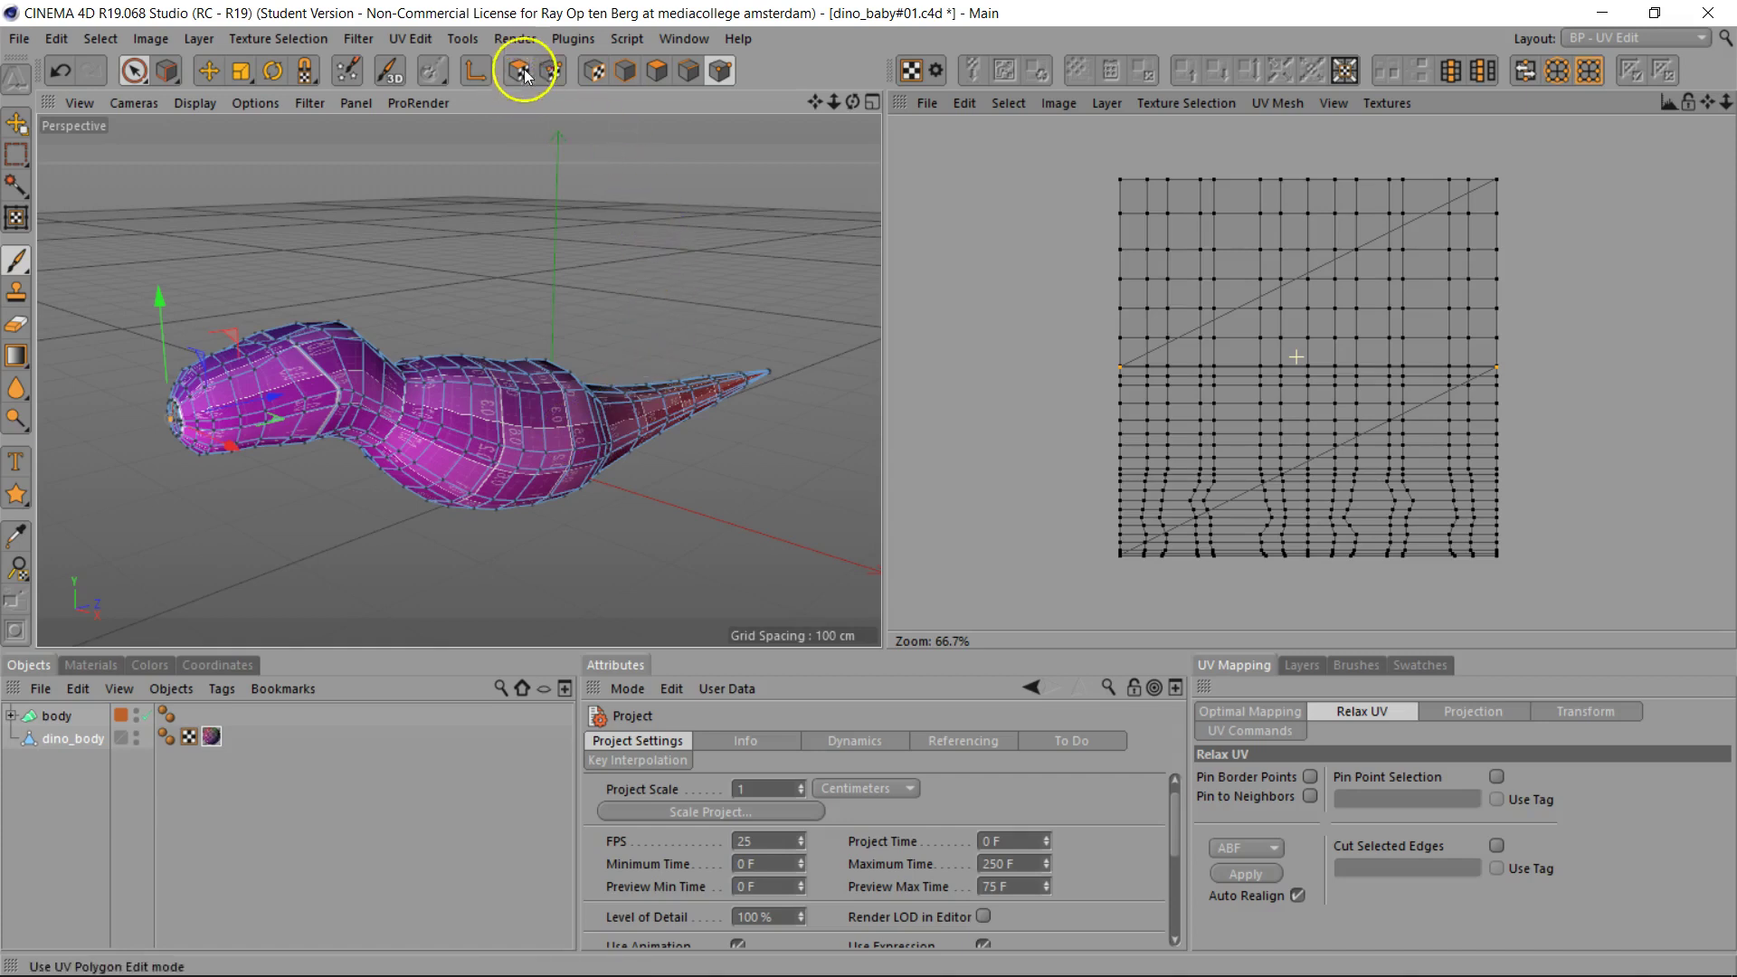
click(654, 71)
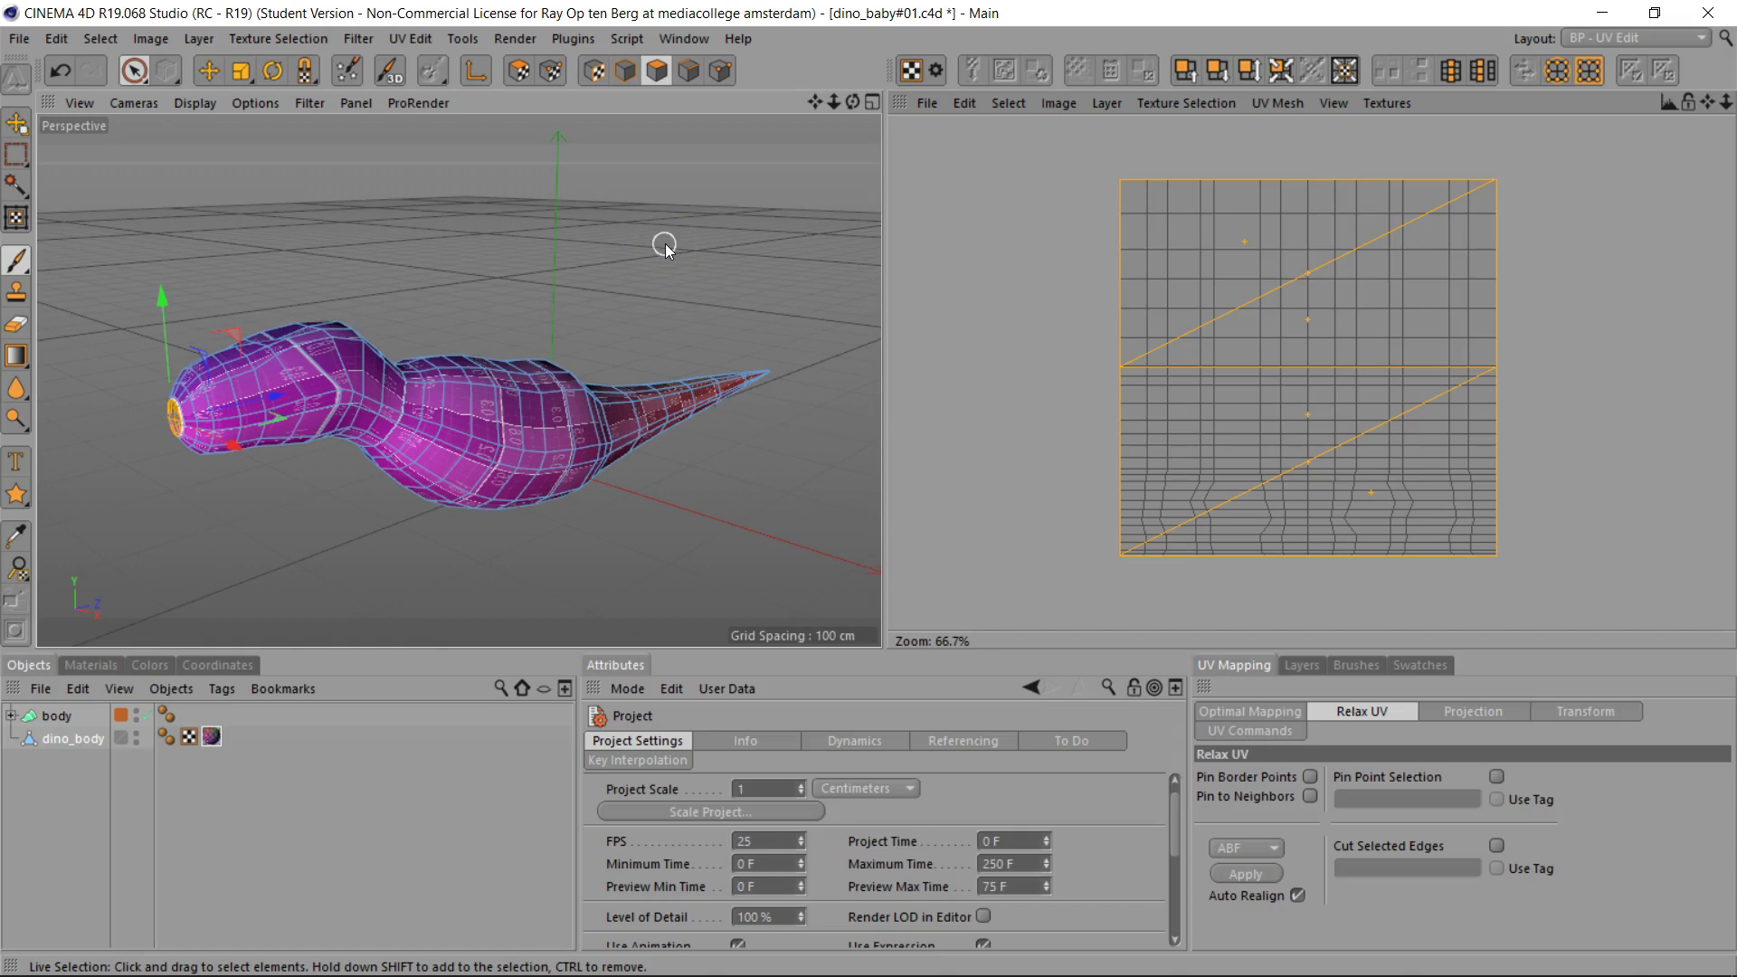
key(ctrl+a)
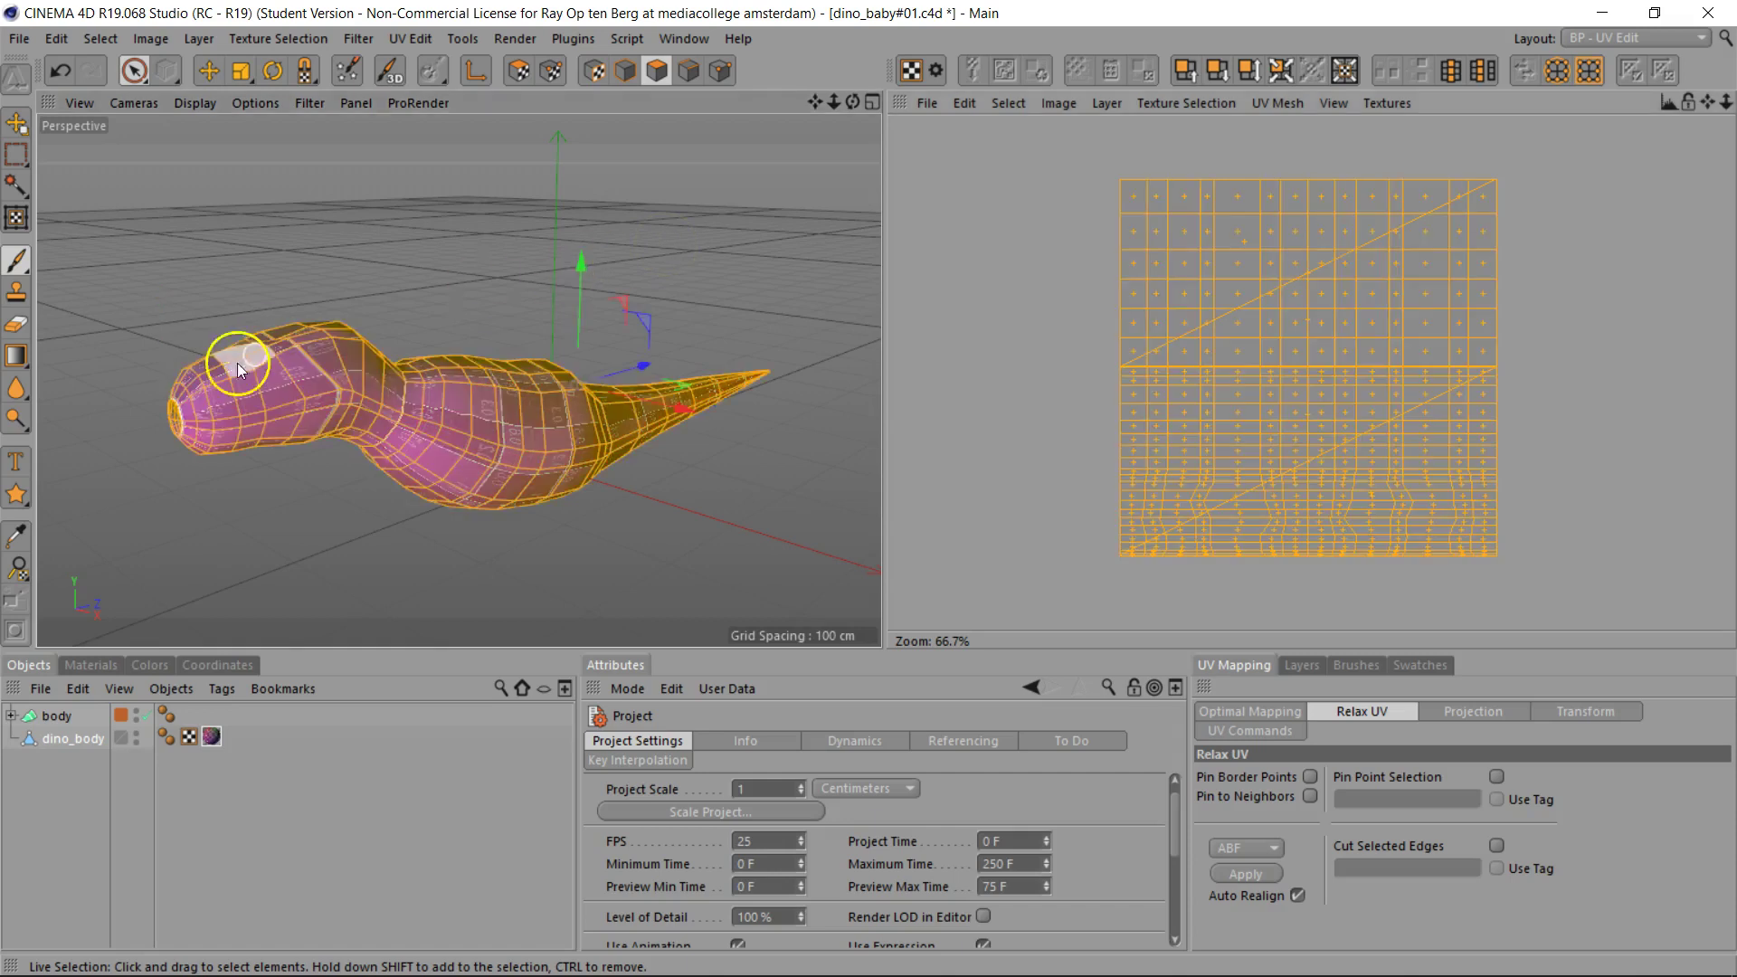
scroll(145, 423, up, 6)
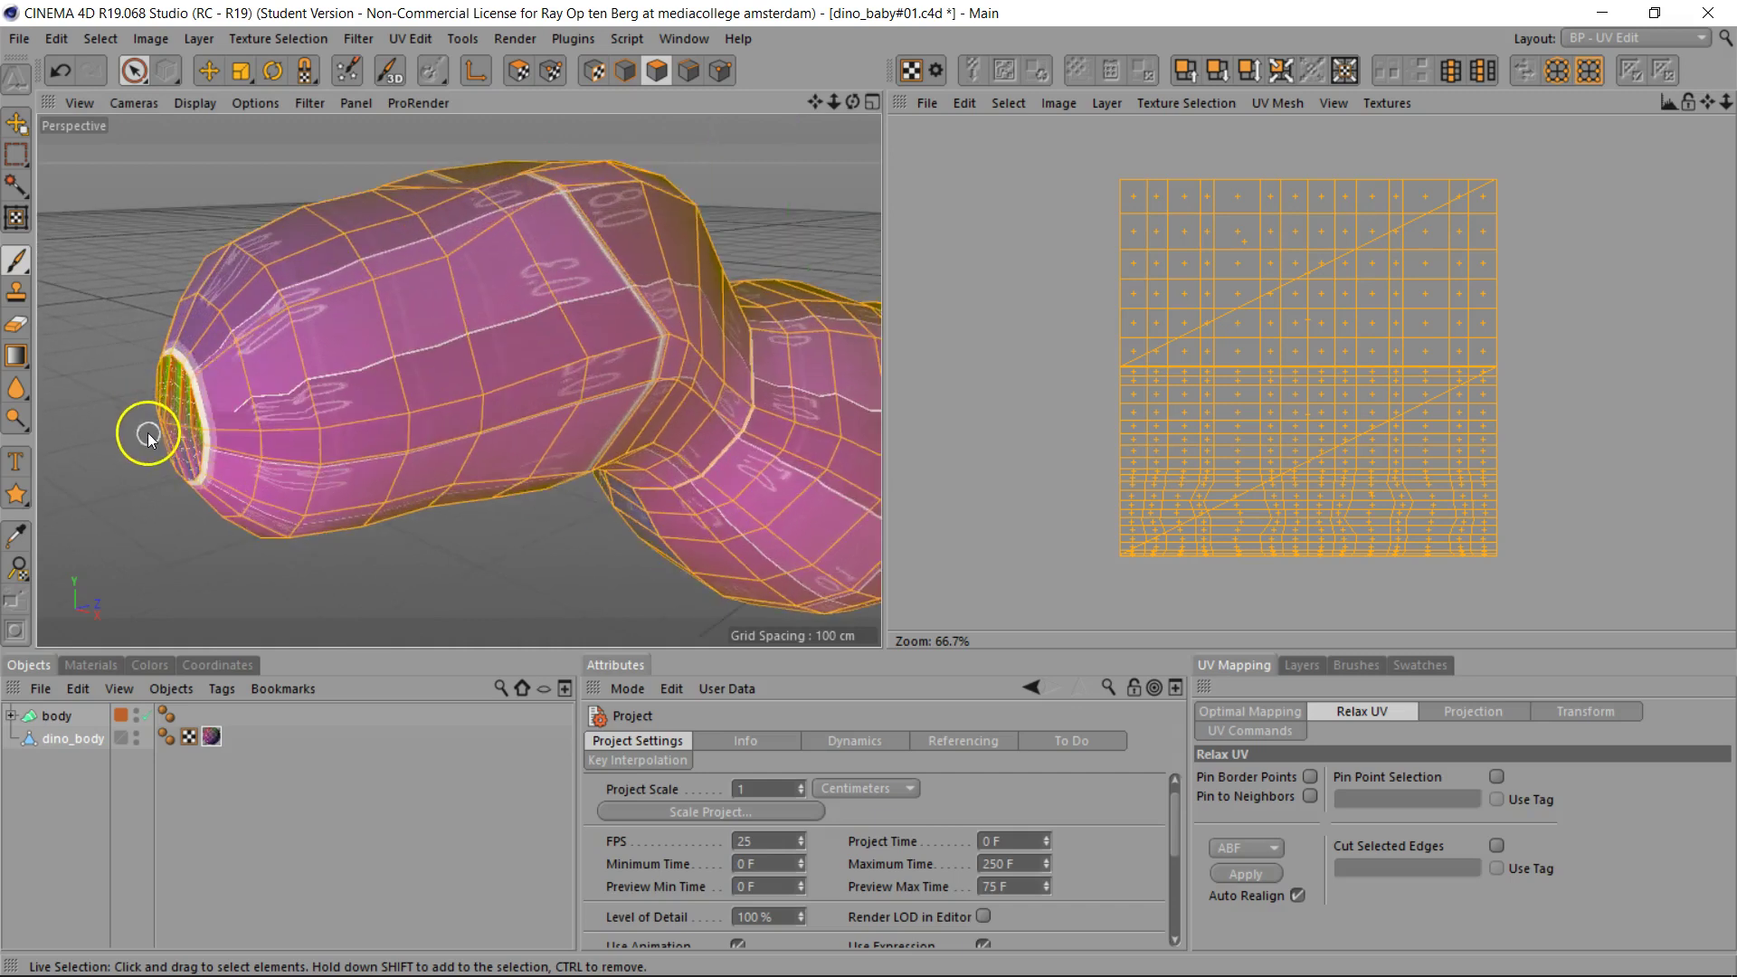
scroll(147, 425, up, 4)
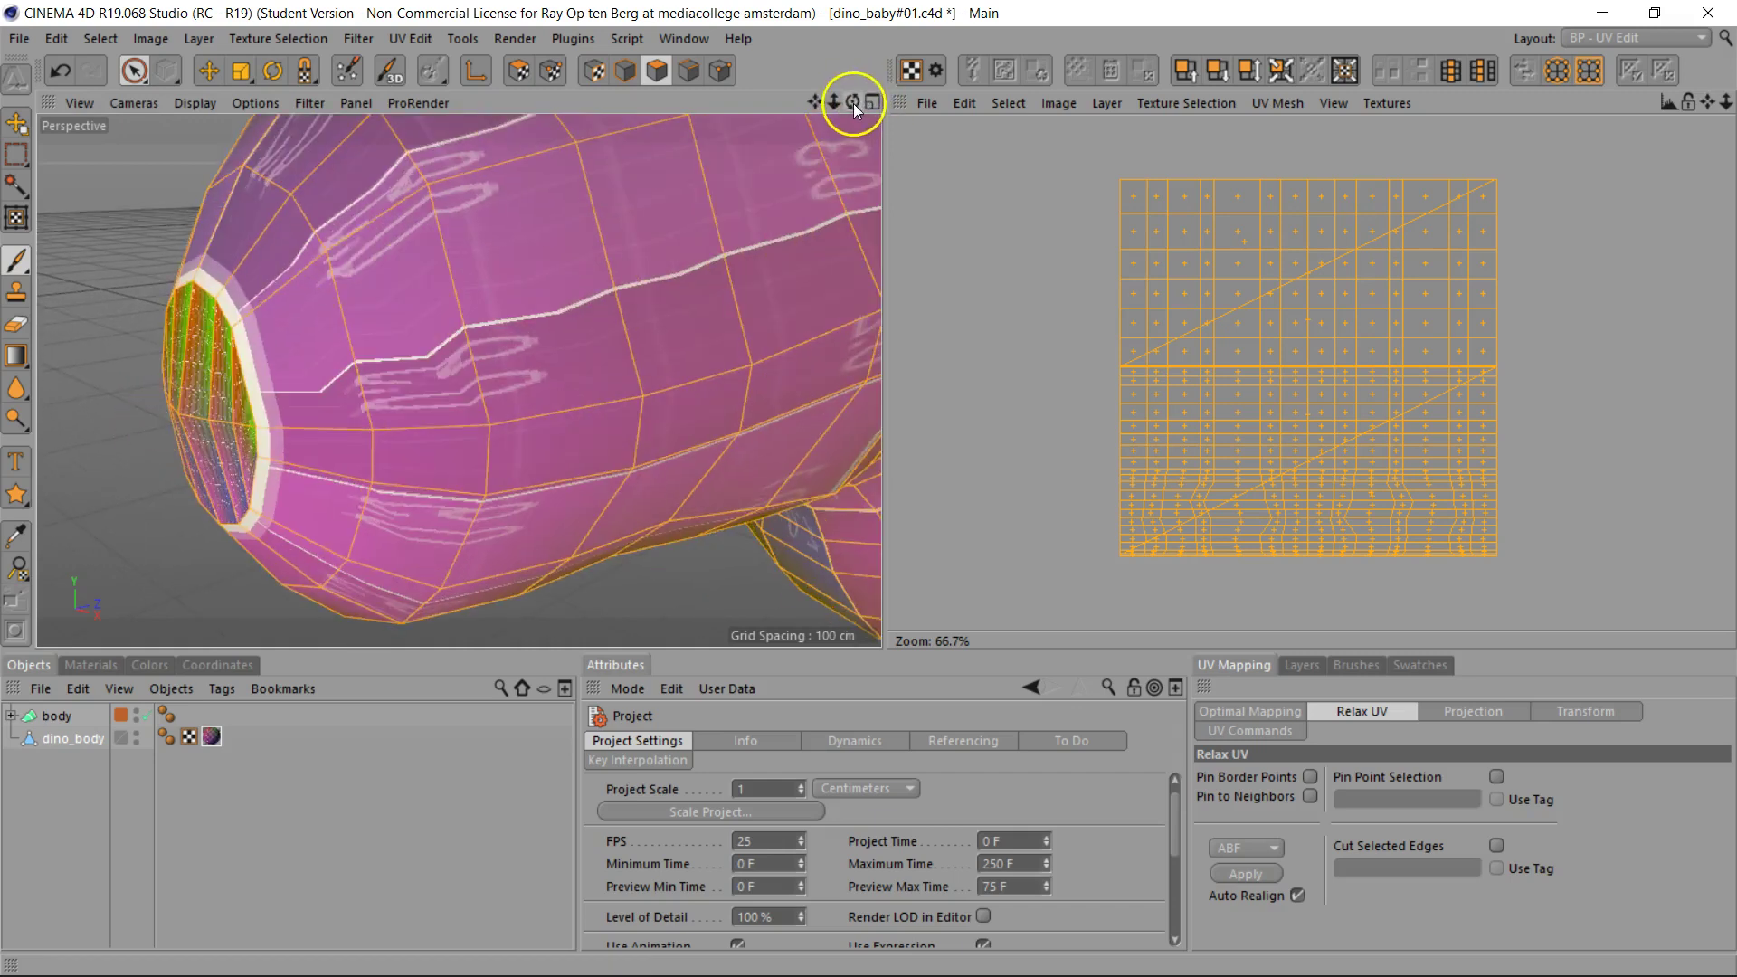
drag(852, 101, 468, 362)
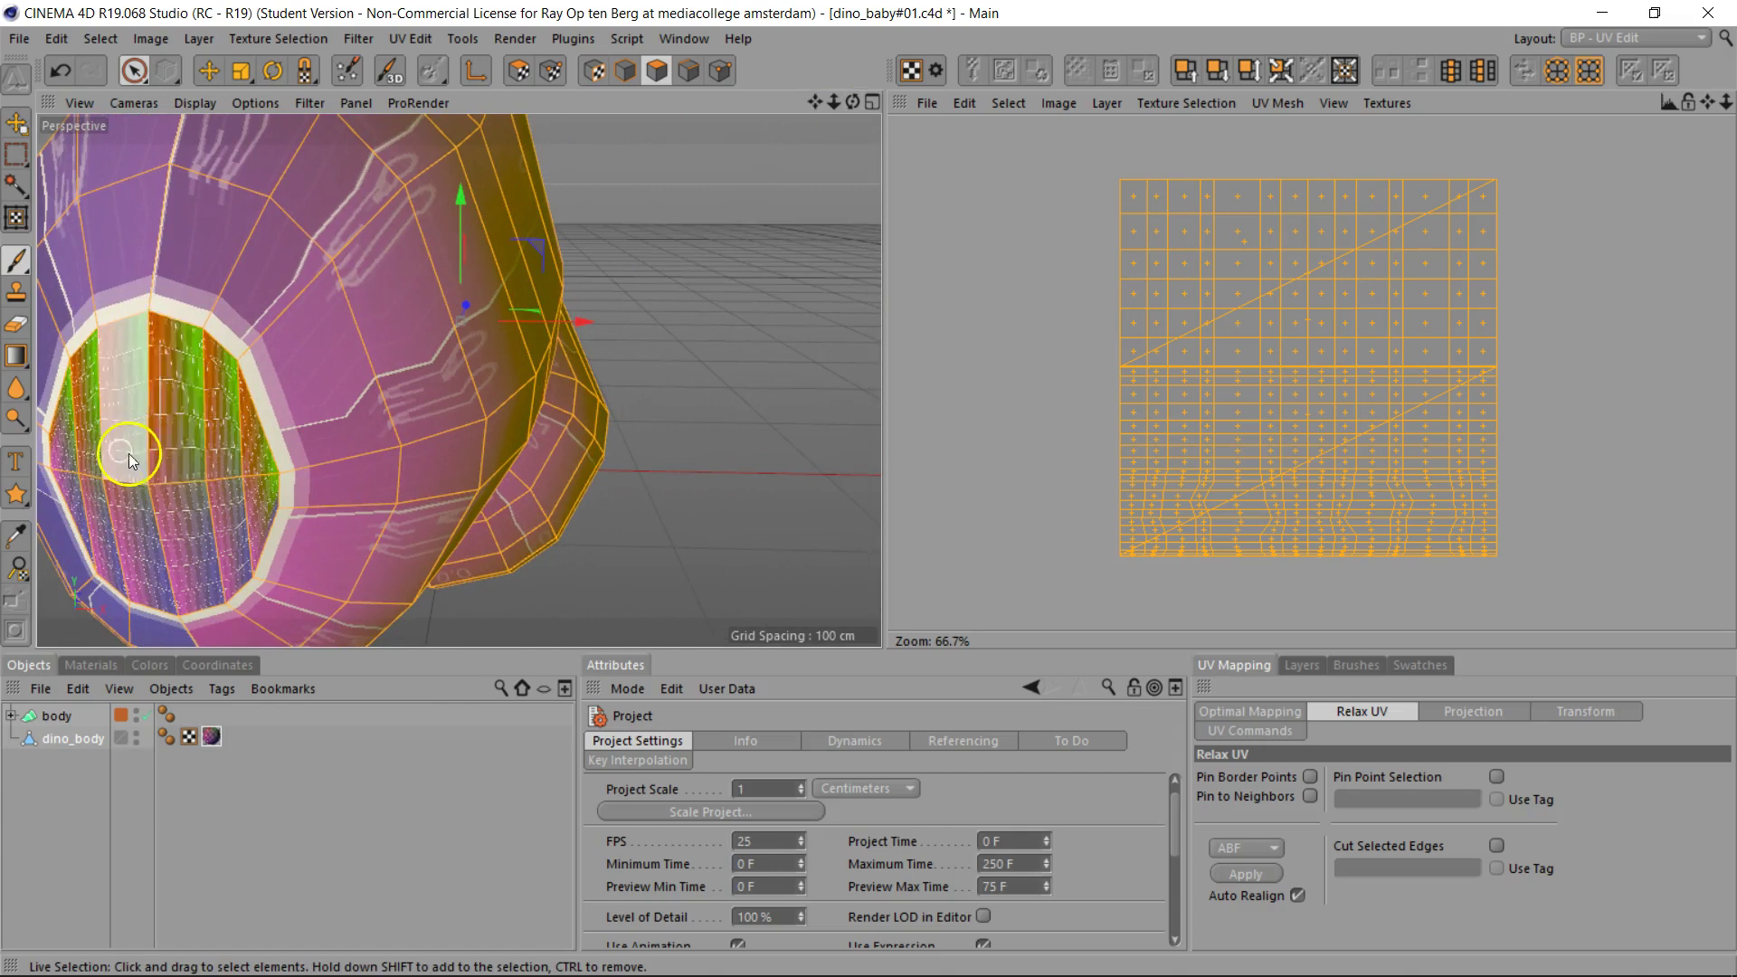
click(133, 70)
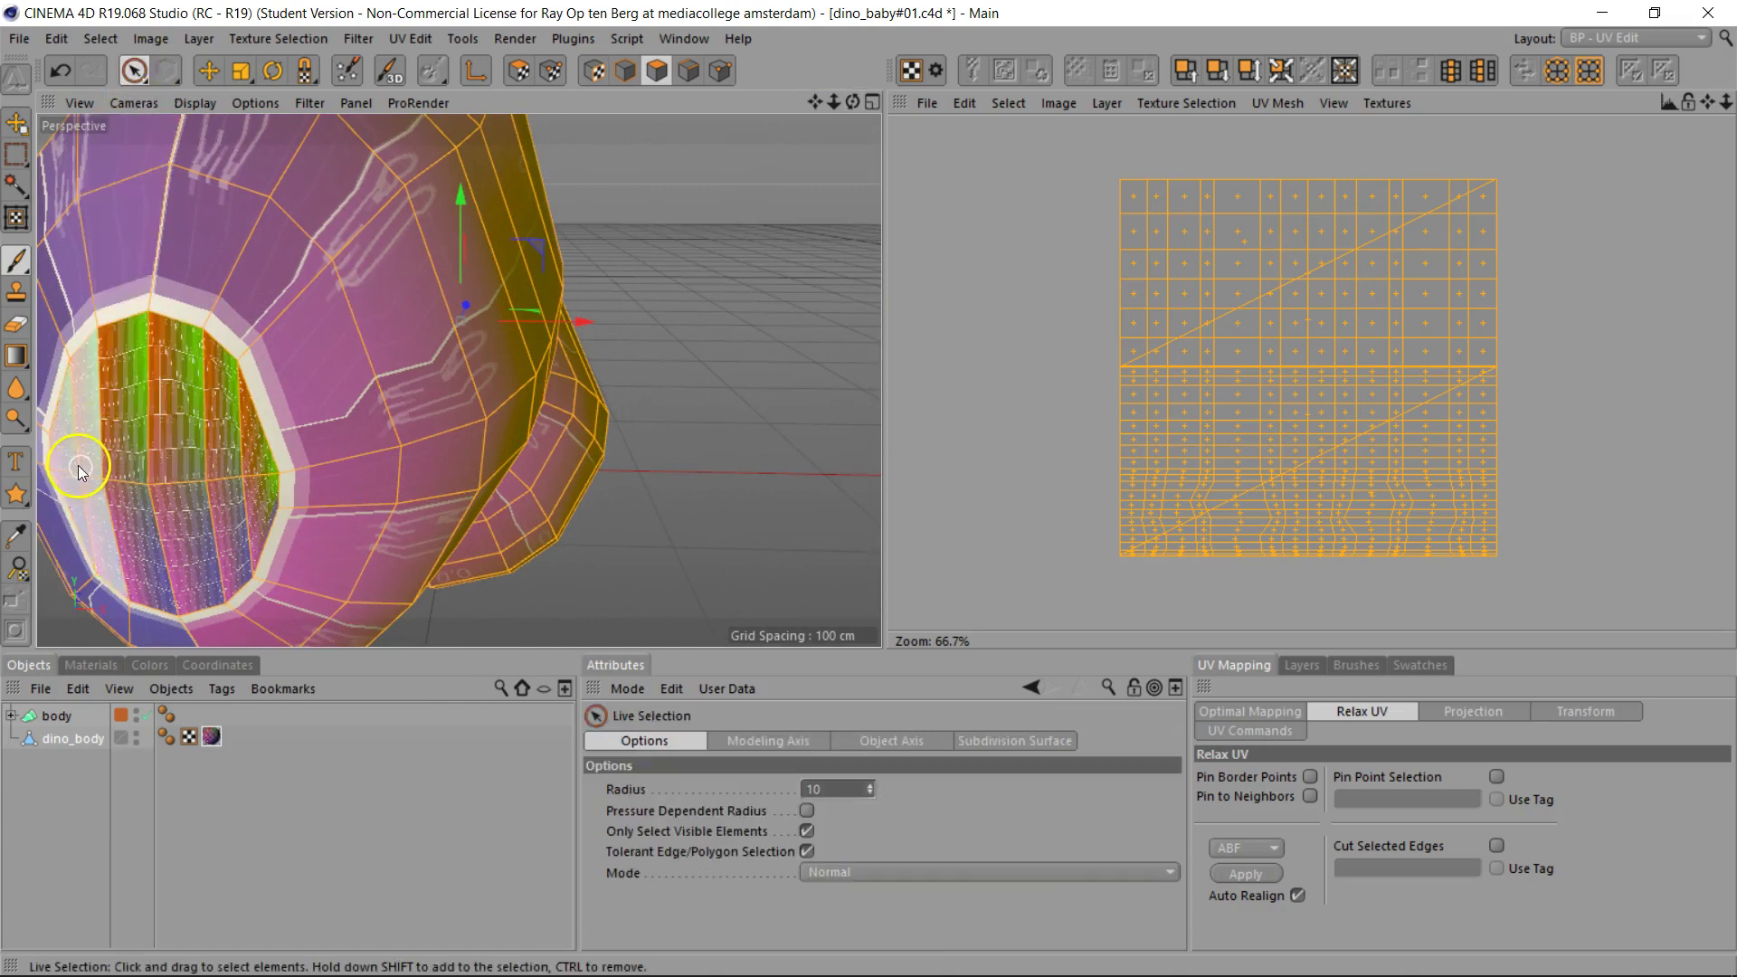
mouse_move(79, 459)
mouse_down()
mouse_move(164, 454)
mouse_move(221, 484)
mouse_move(251, 476)
mouse_move(198, 512)
mouse_move(94, 484)
mouse_up()
drag(218, 461, 344, 445)
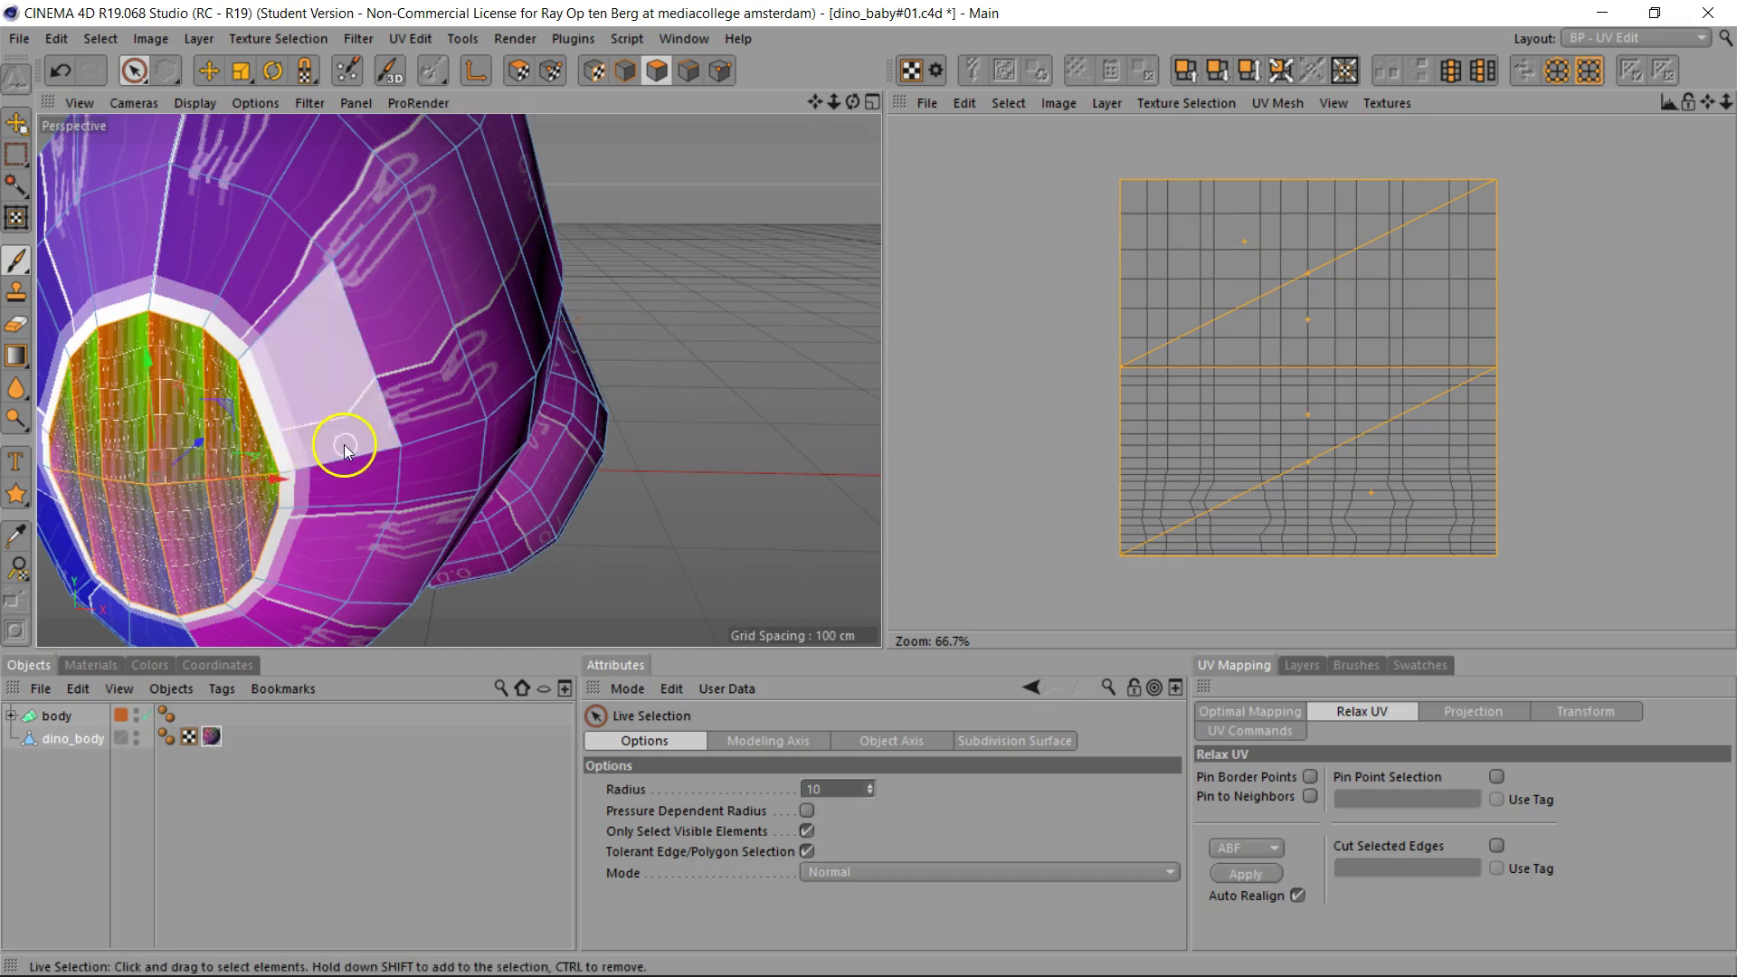
key(ctrl+z)
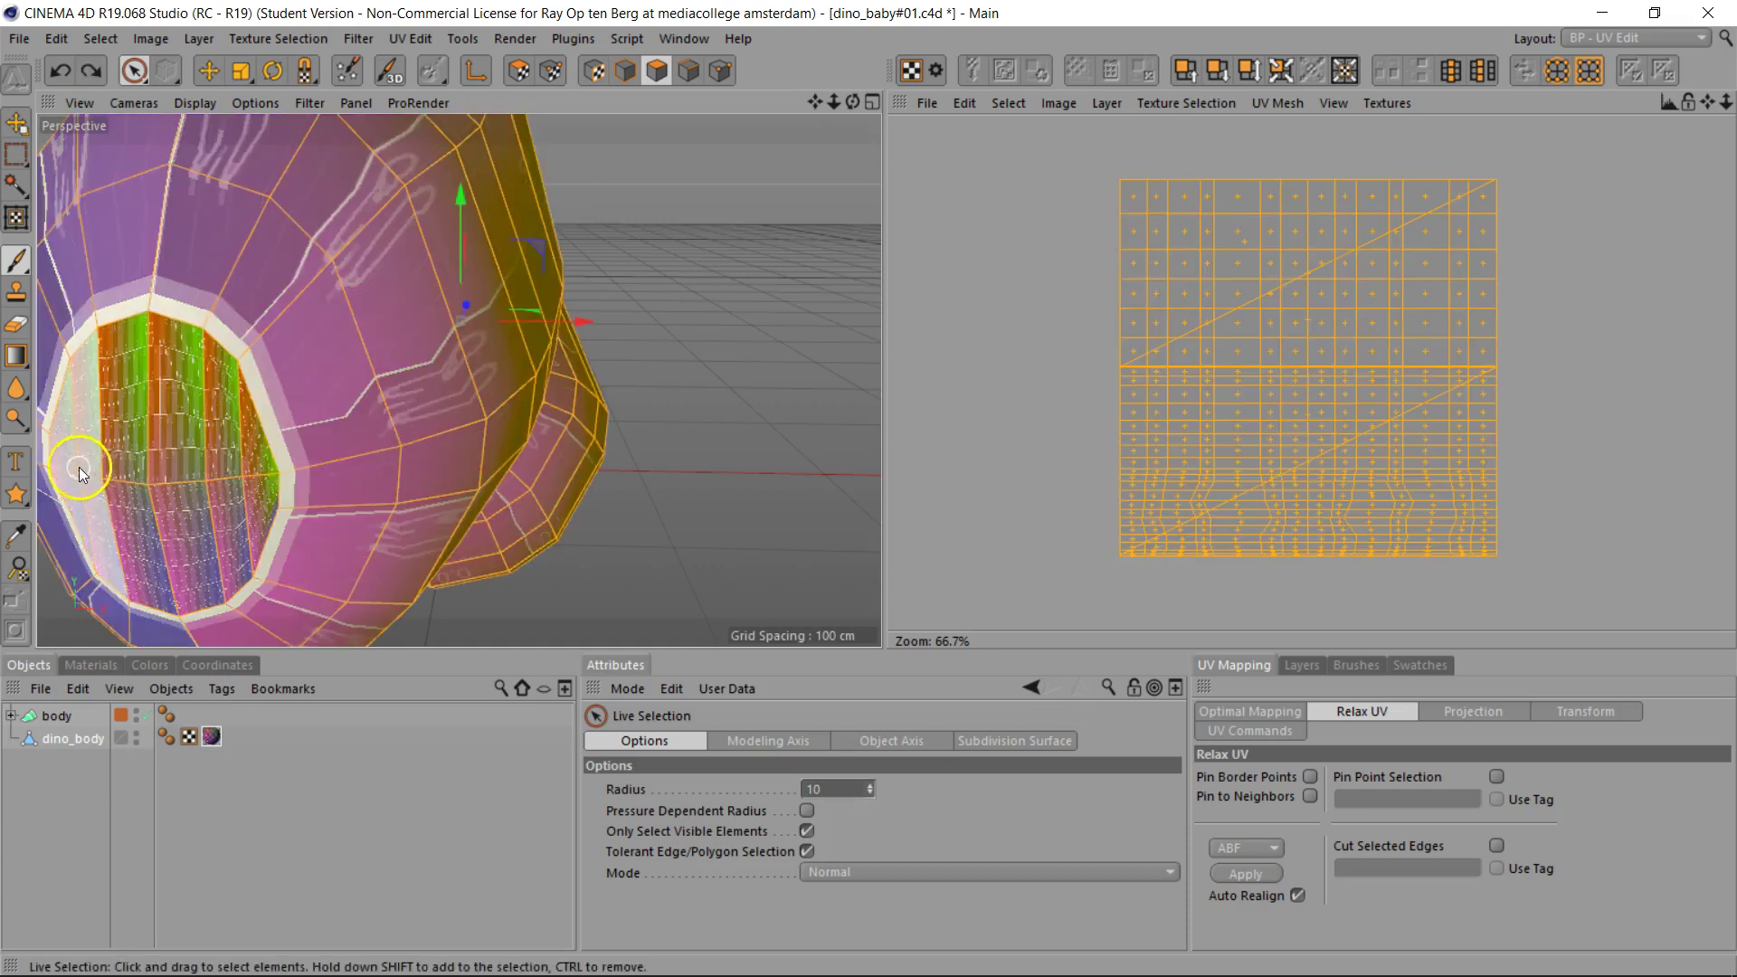
mouse_move(237, 466)
ctrl+mouse_down()
mouse_move(180, 524)
mouse_move(126, 505)
ctrl+mouse_up()
drag(852, 102, 869, 489)
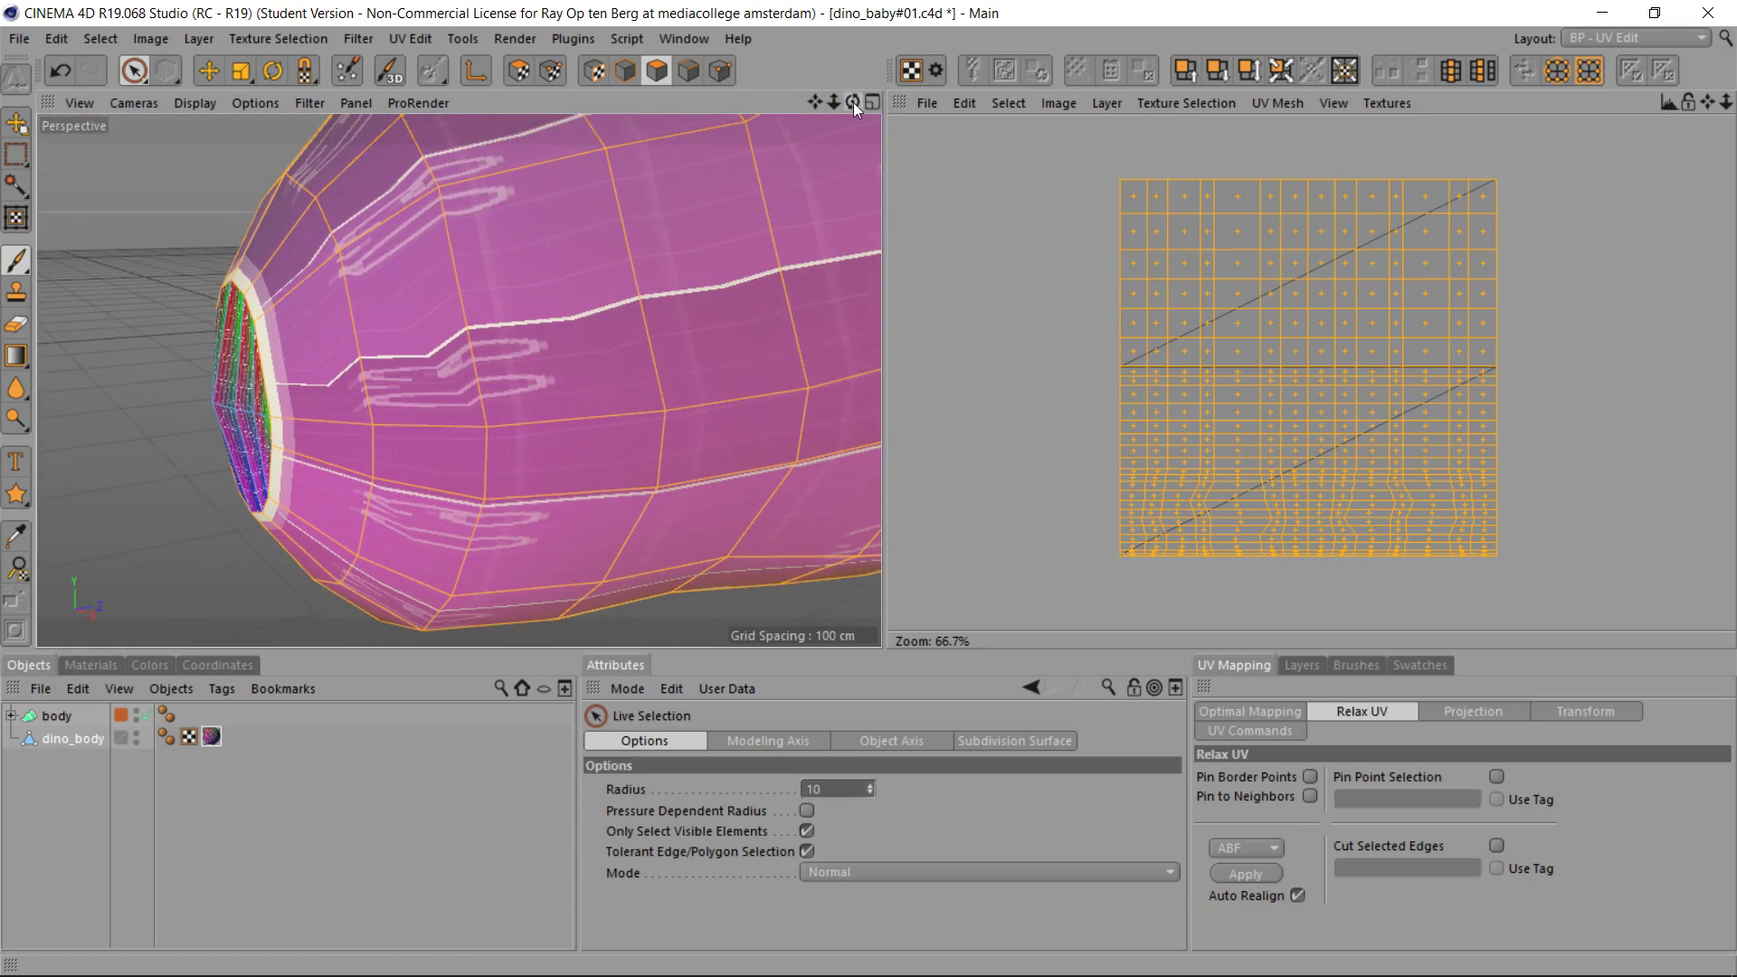
drag(833, 106, 832, 105)
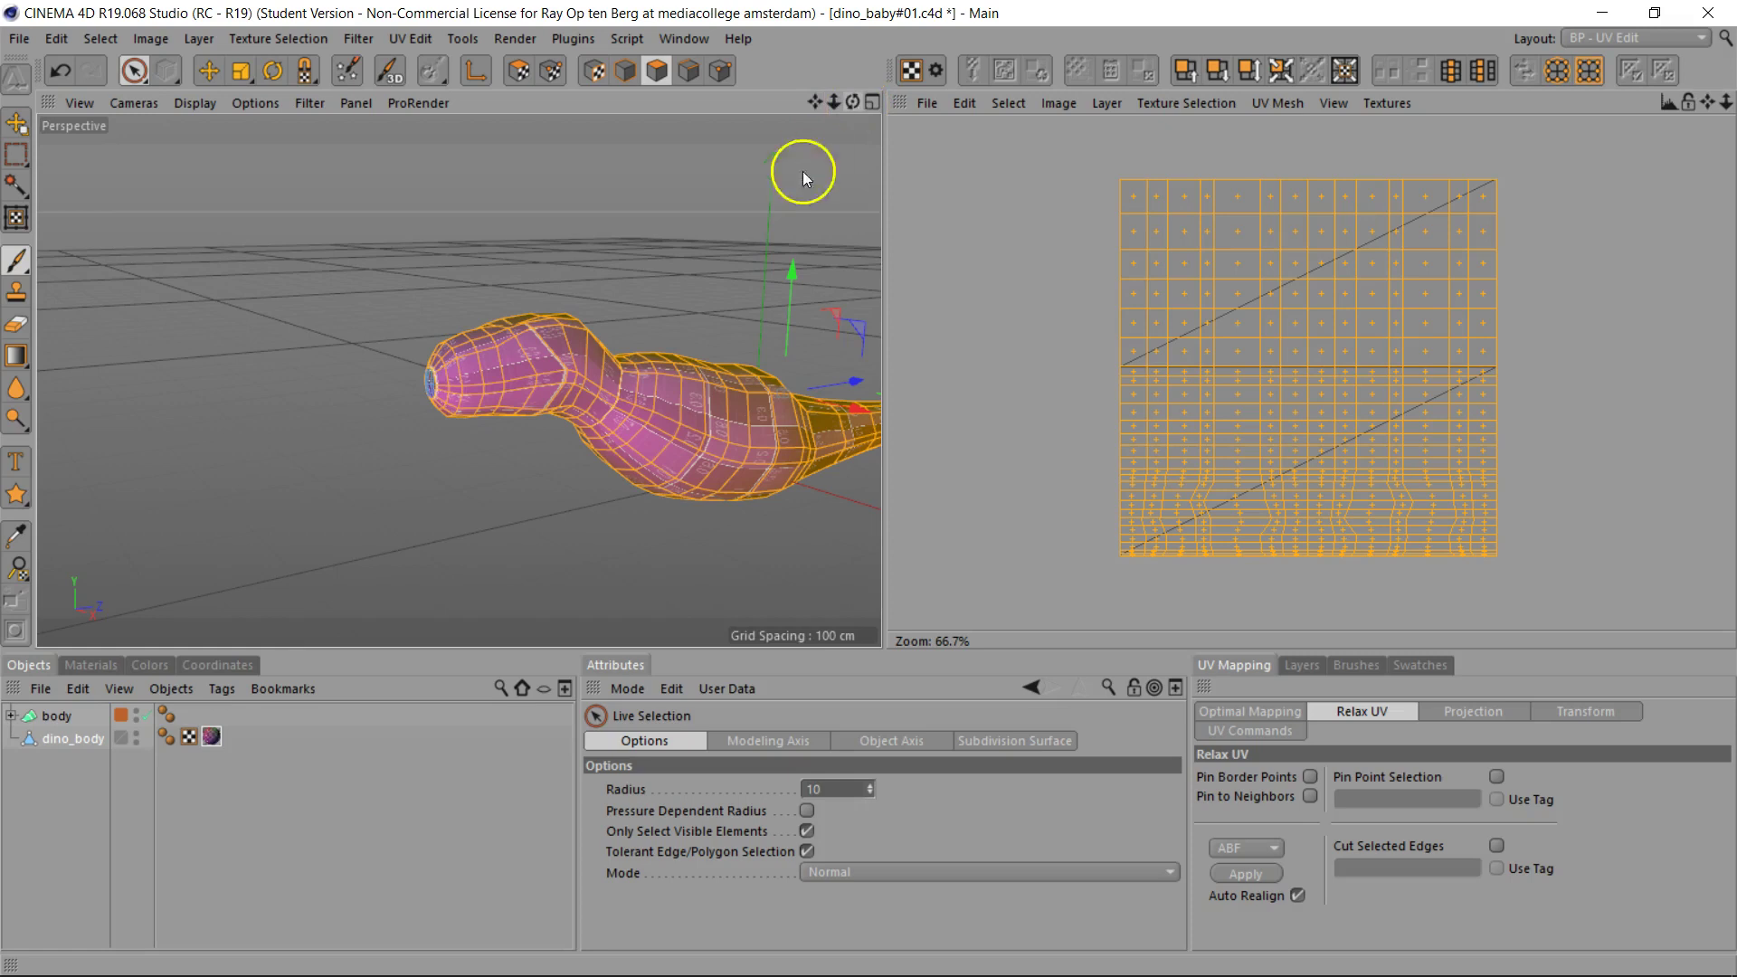
drag(856, 101, 868, 489)
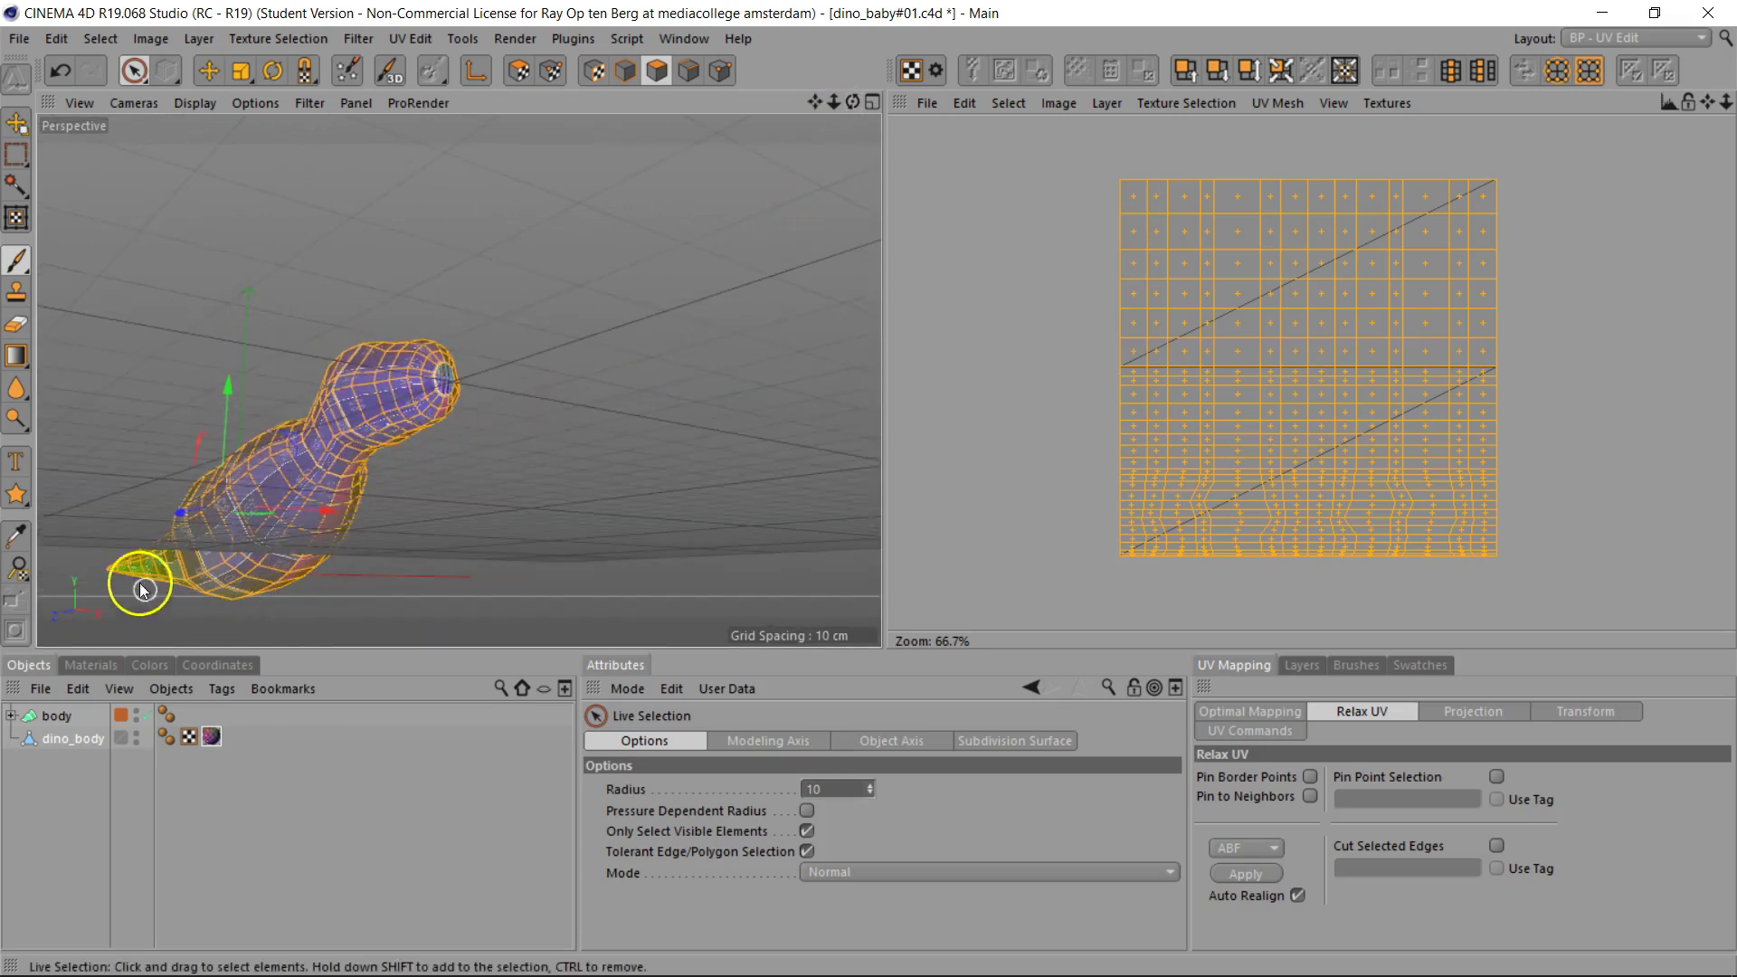
drag(247, 590, 310, 497)
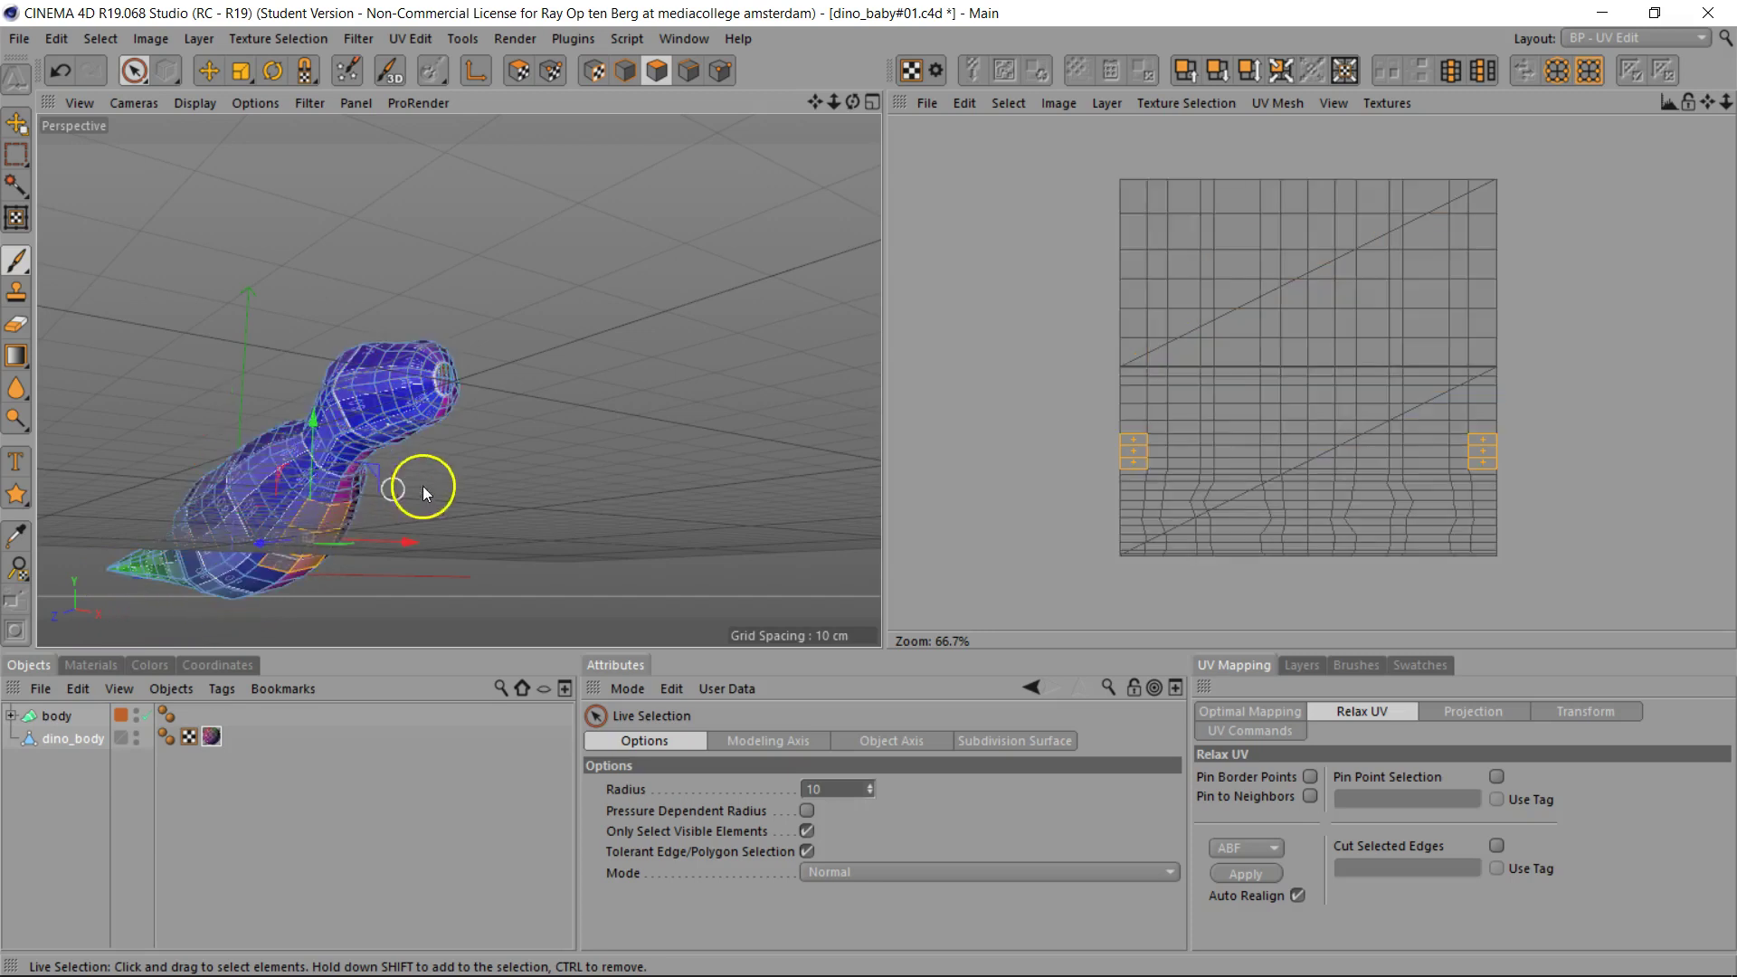
key(ctrl+z)
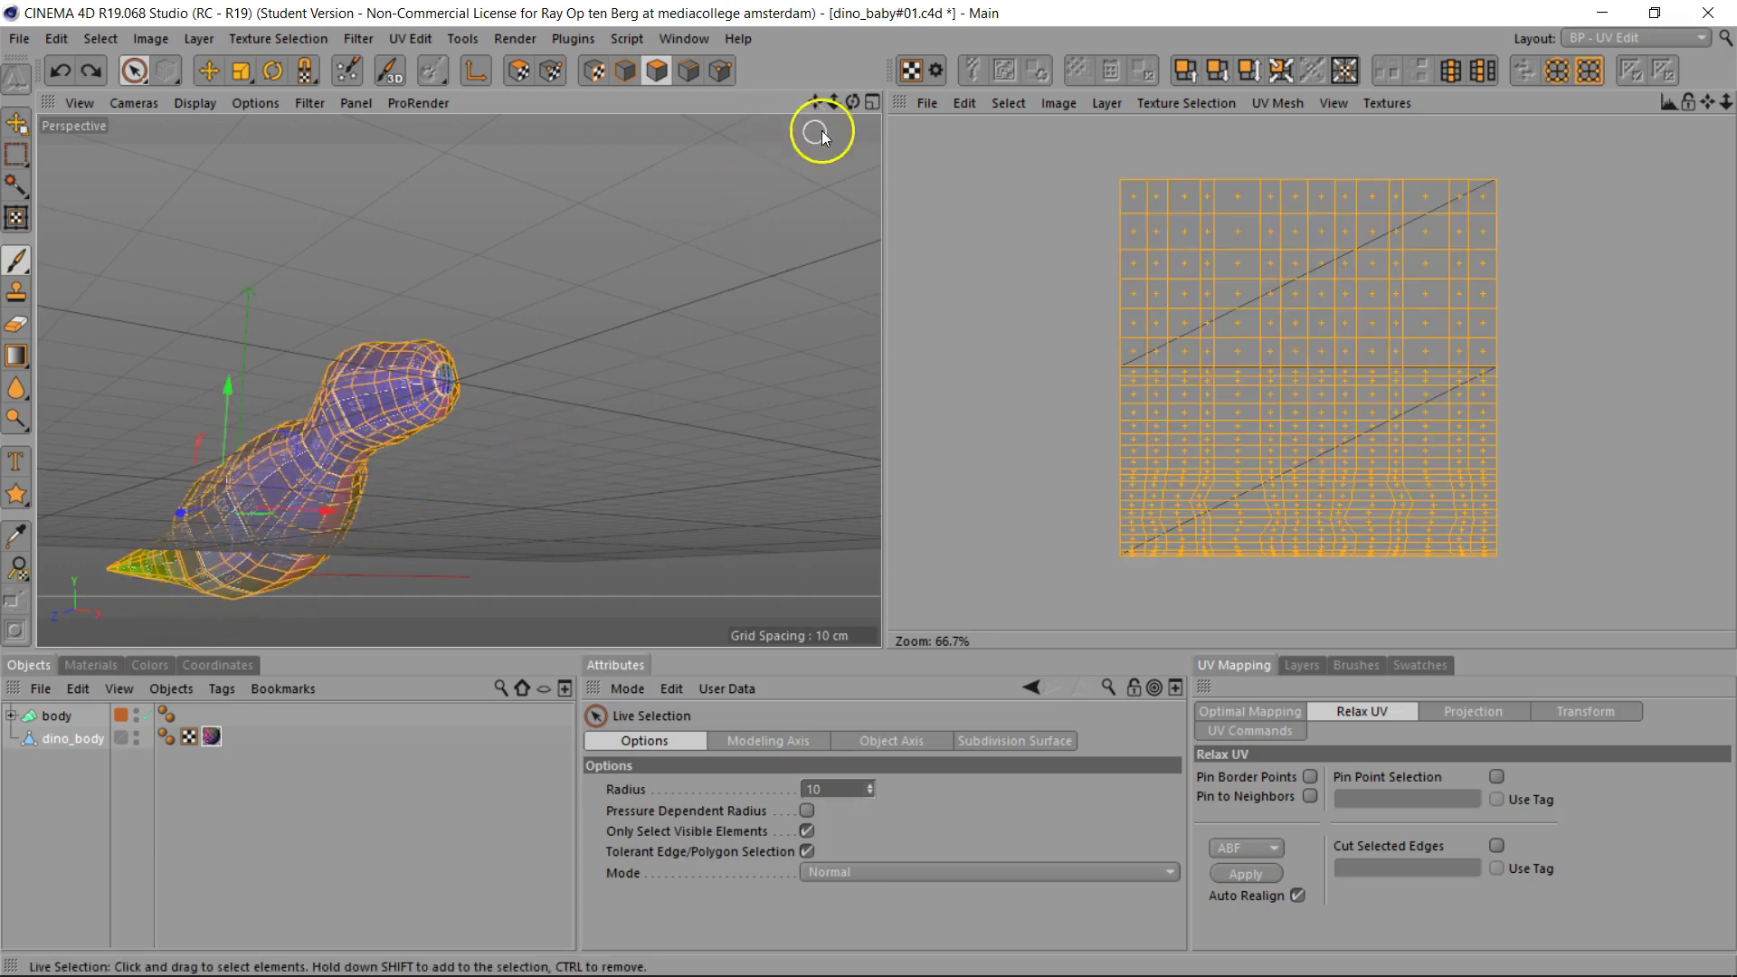
mouse_move(853, 102)
mouse_down()
mouse_move(868, 489)
mouse_move(828, 107)
mouse_move(868, 488)
mouse_move(846, 102)
mouse_up()
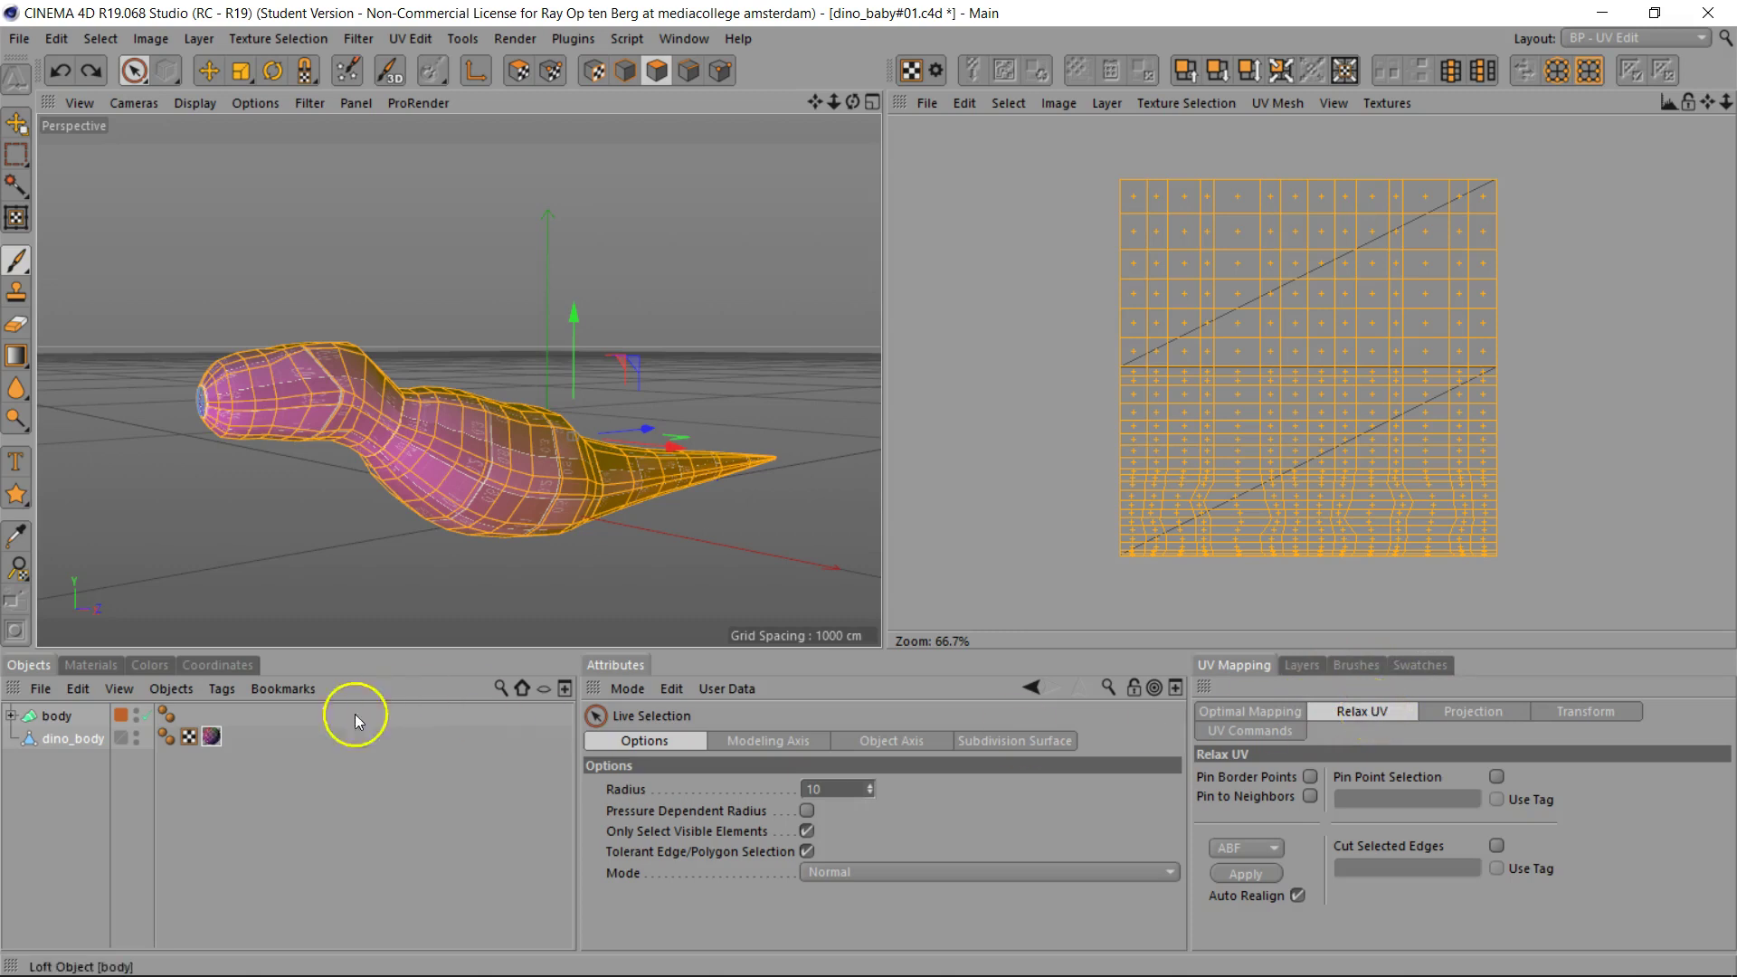
Step: Show the Mat UV grid texture and relax the body's UV polygons using LSCM
click(95, 666)
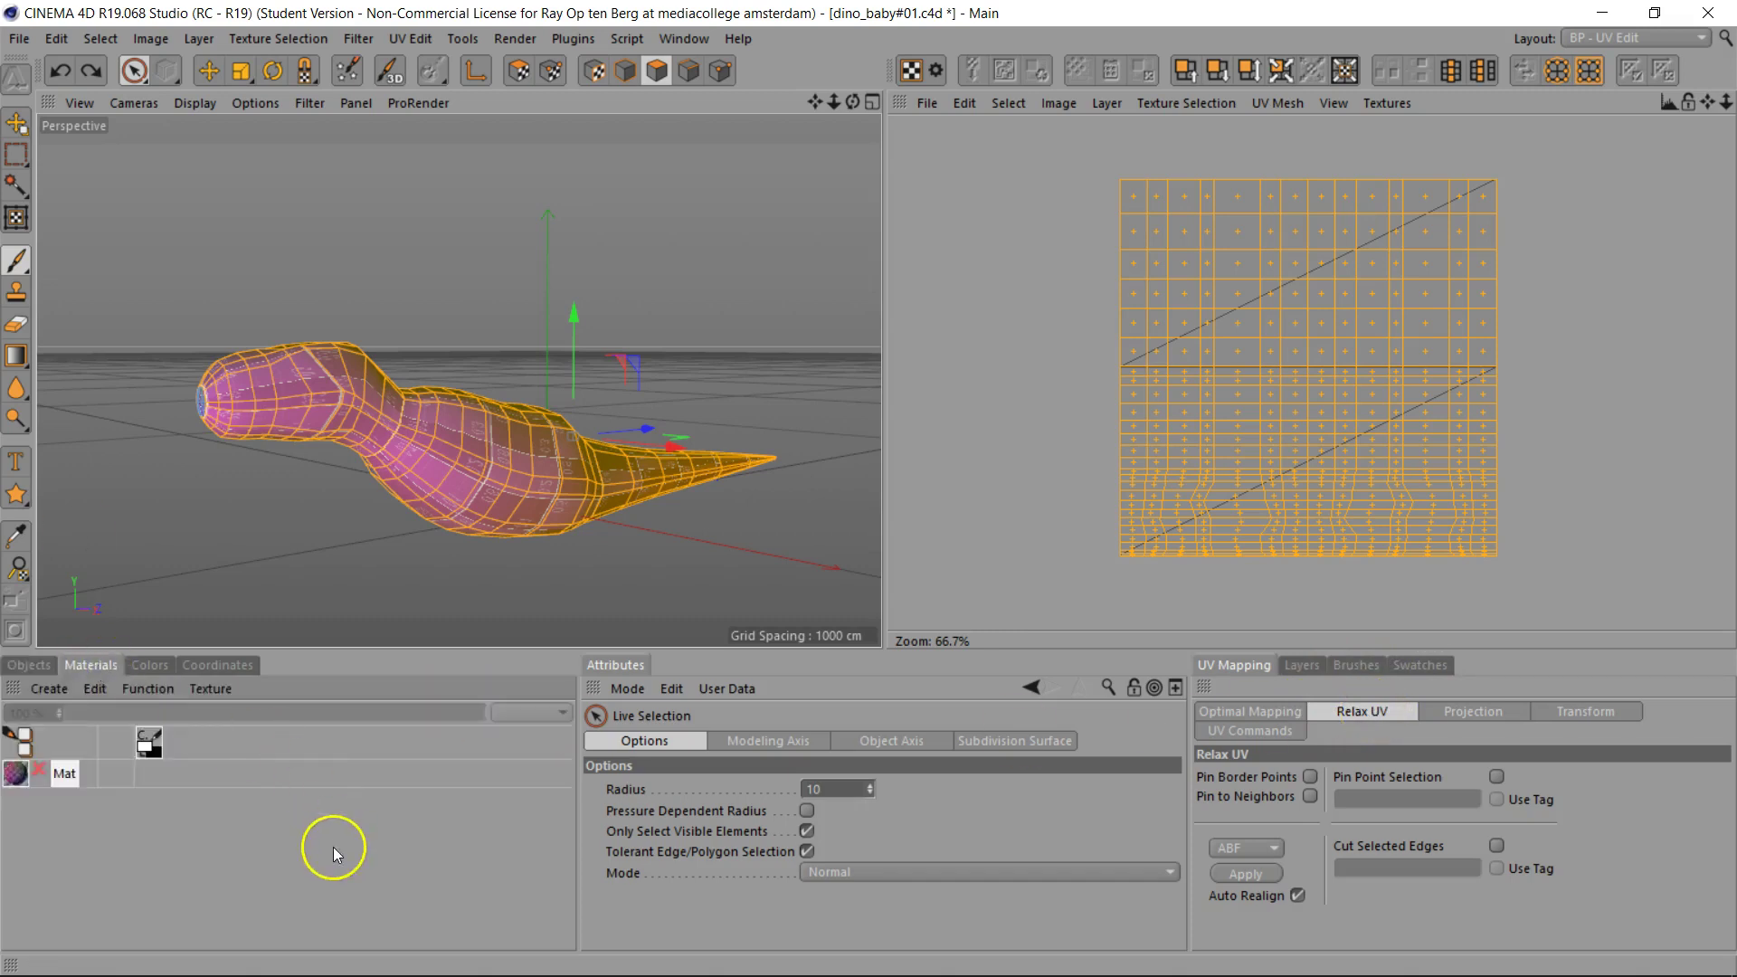
click(40, 771)
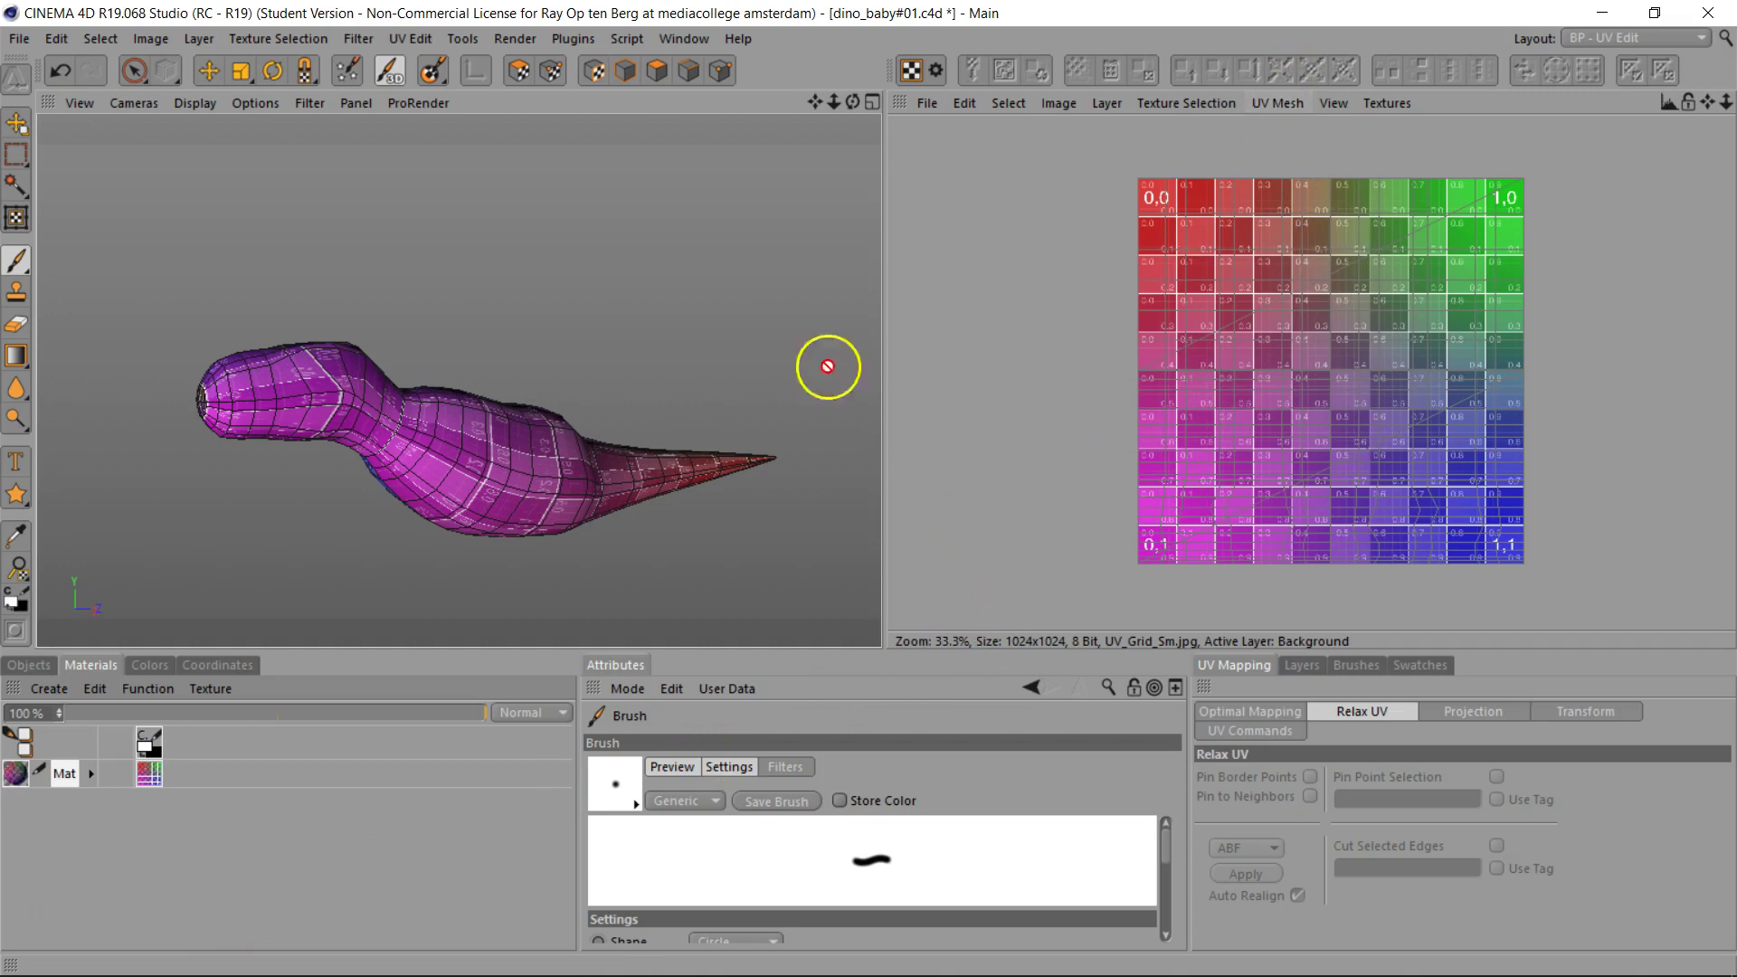
click(518, 70)
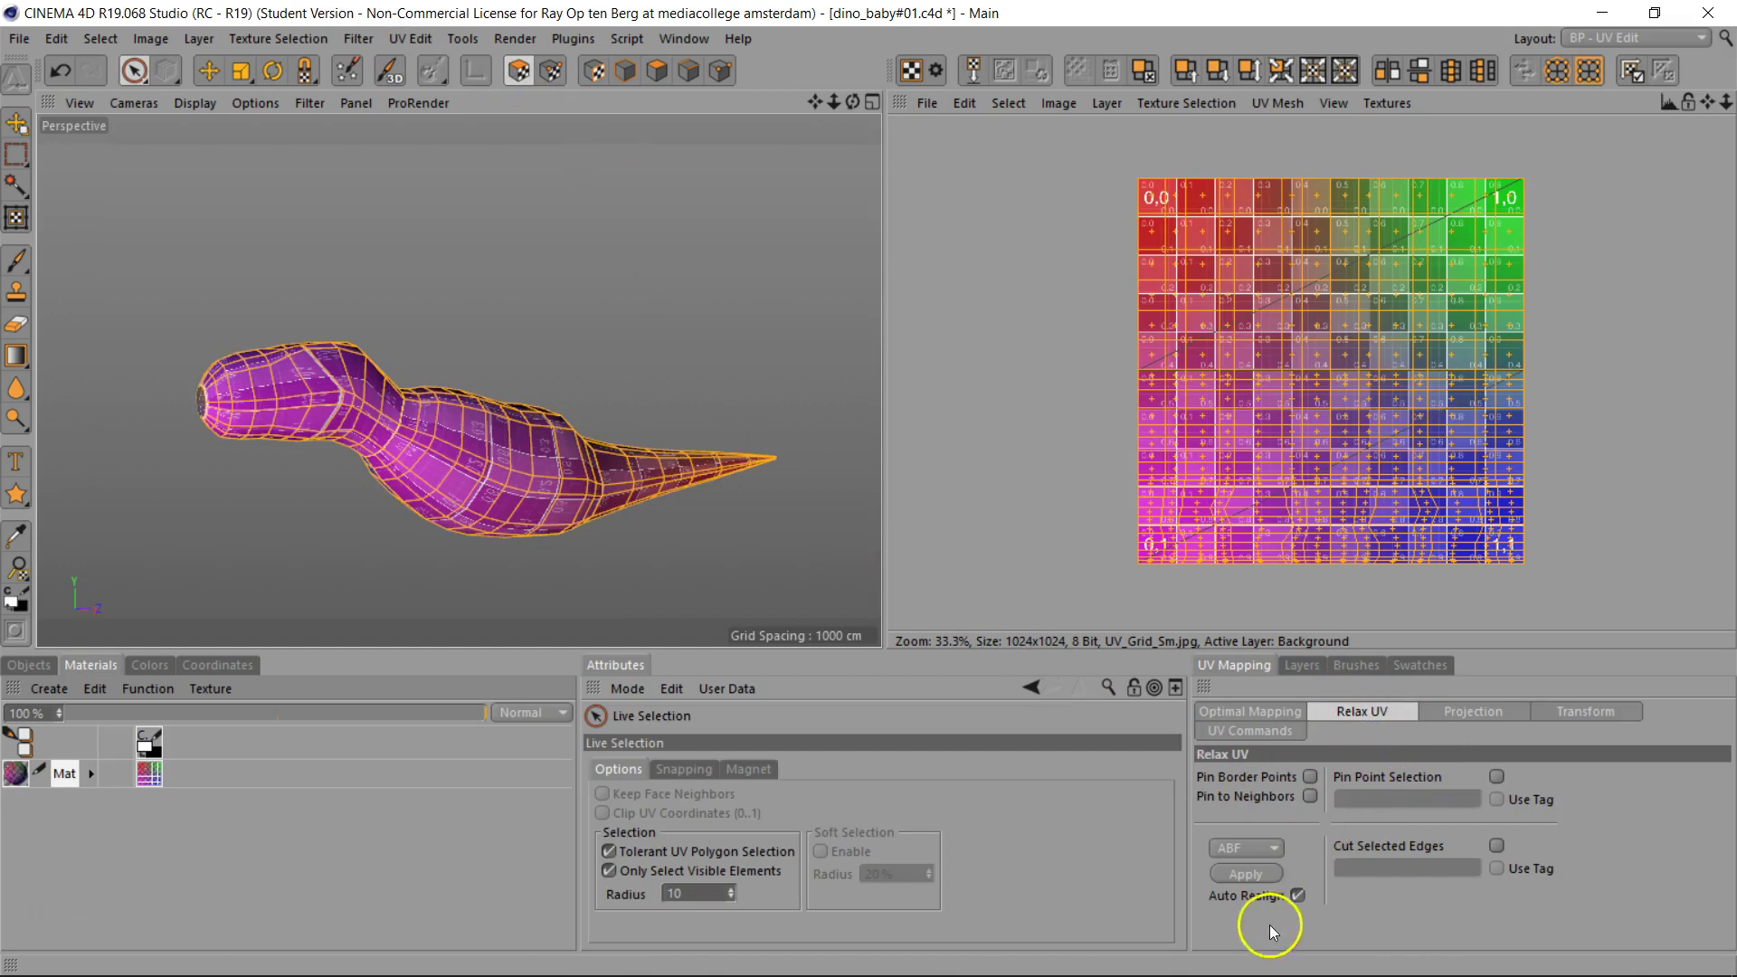
click(1276, 849)
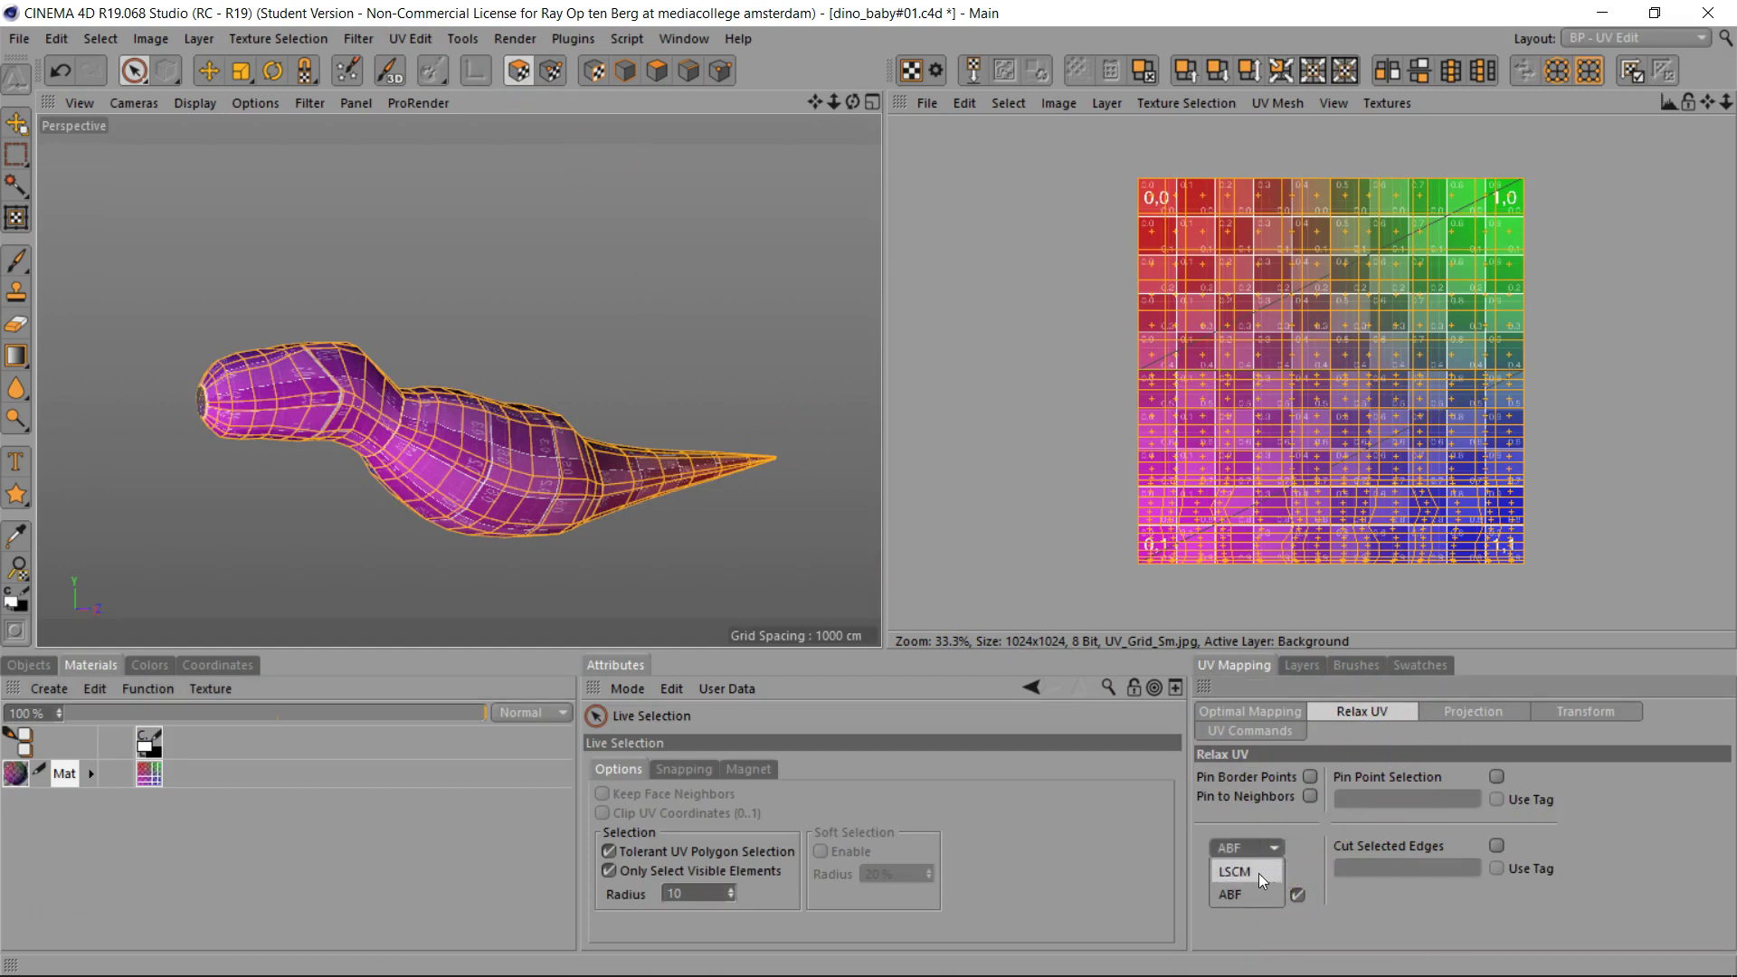
click(1260, 874)
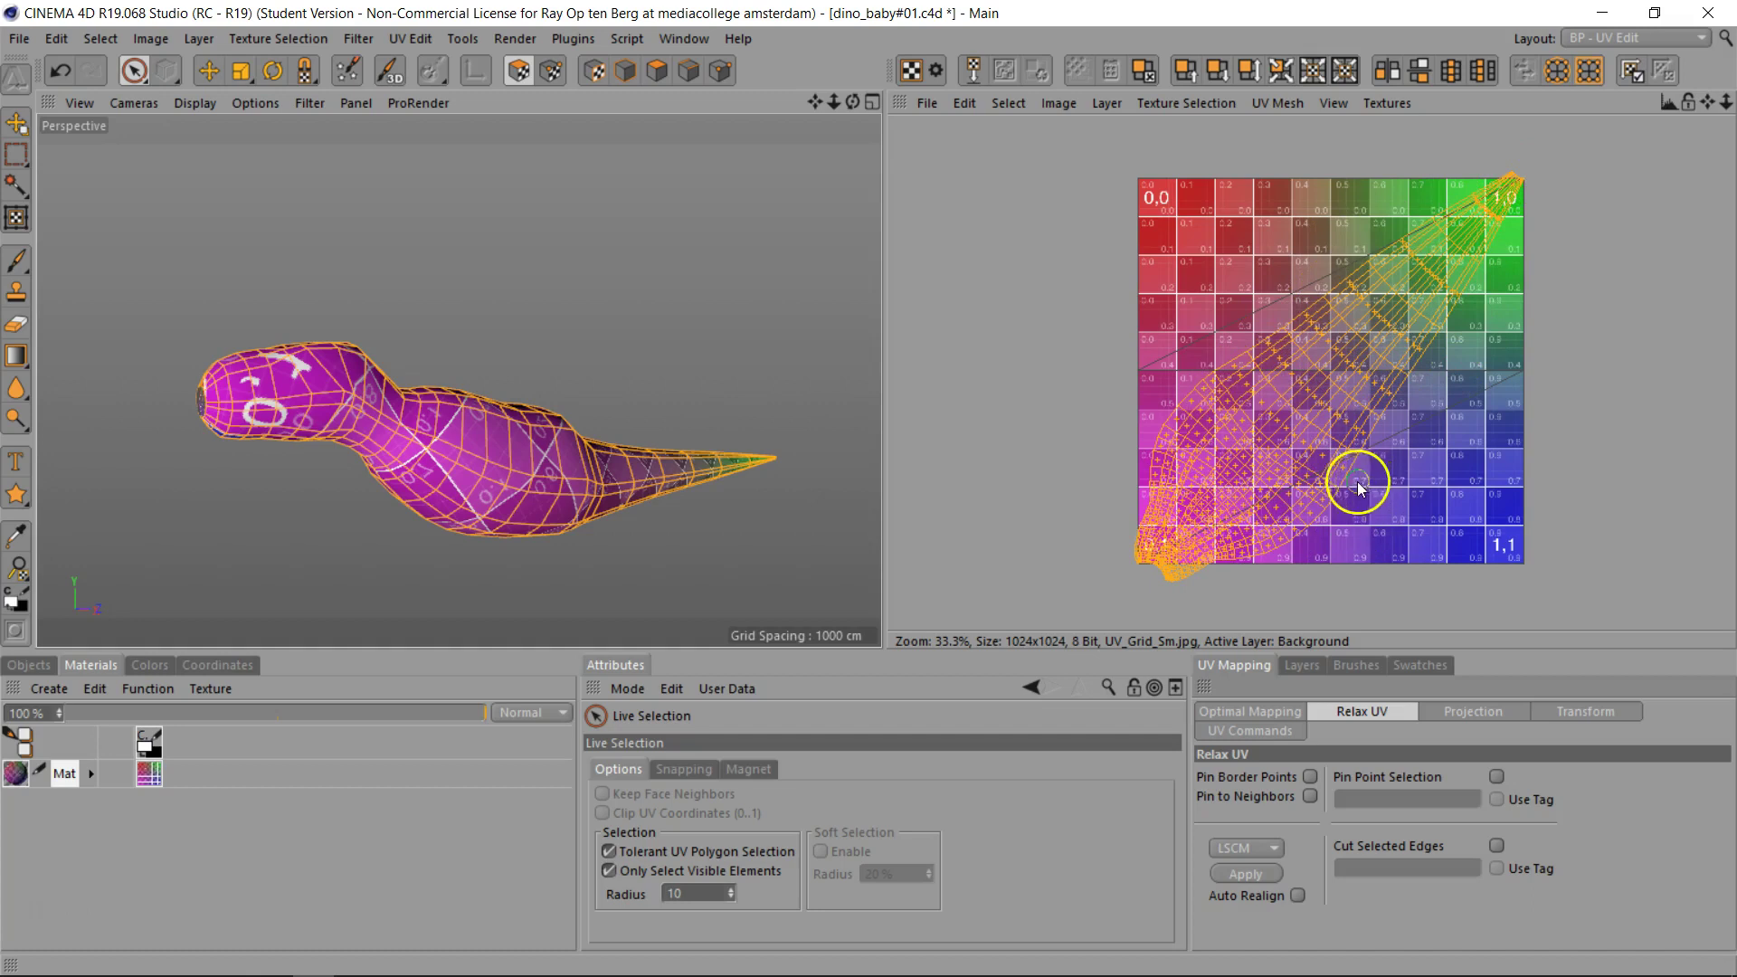
Step: Rotate the relaxed UV island from diagonal to upright on the grid texture
click(268, 76)
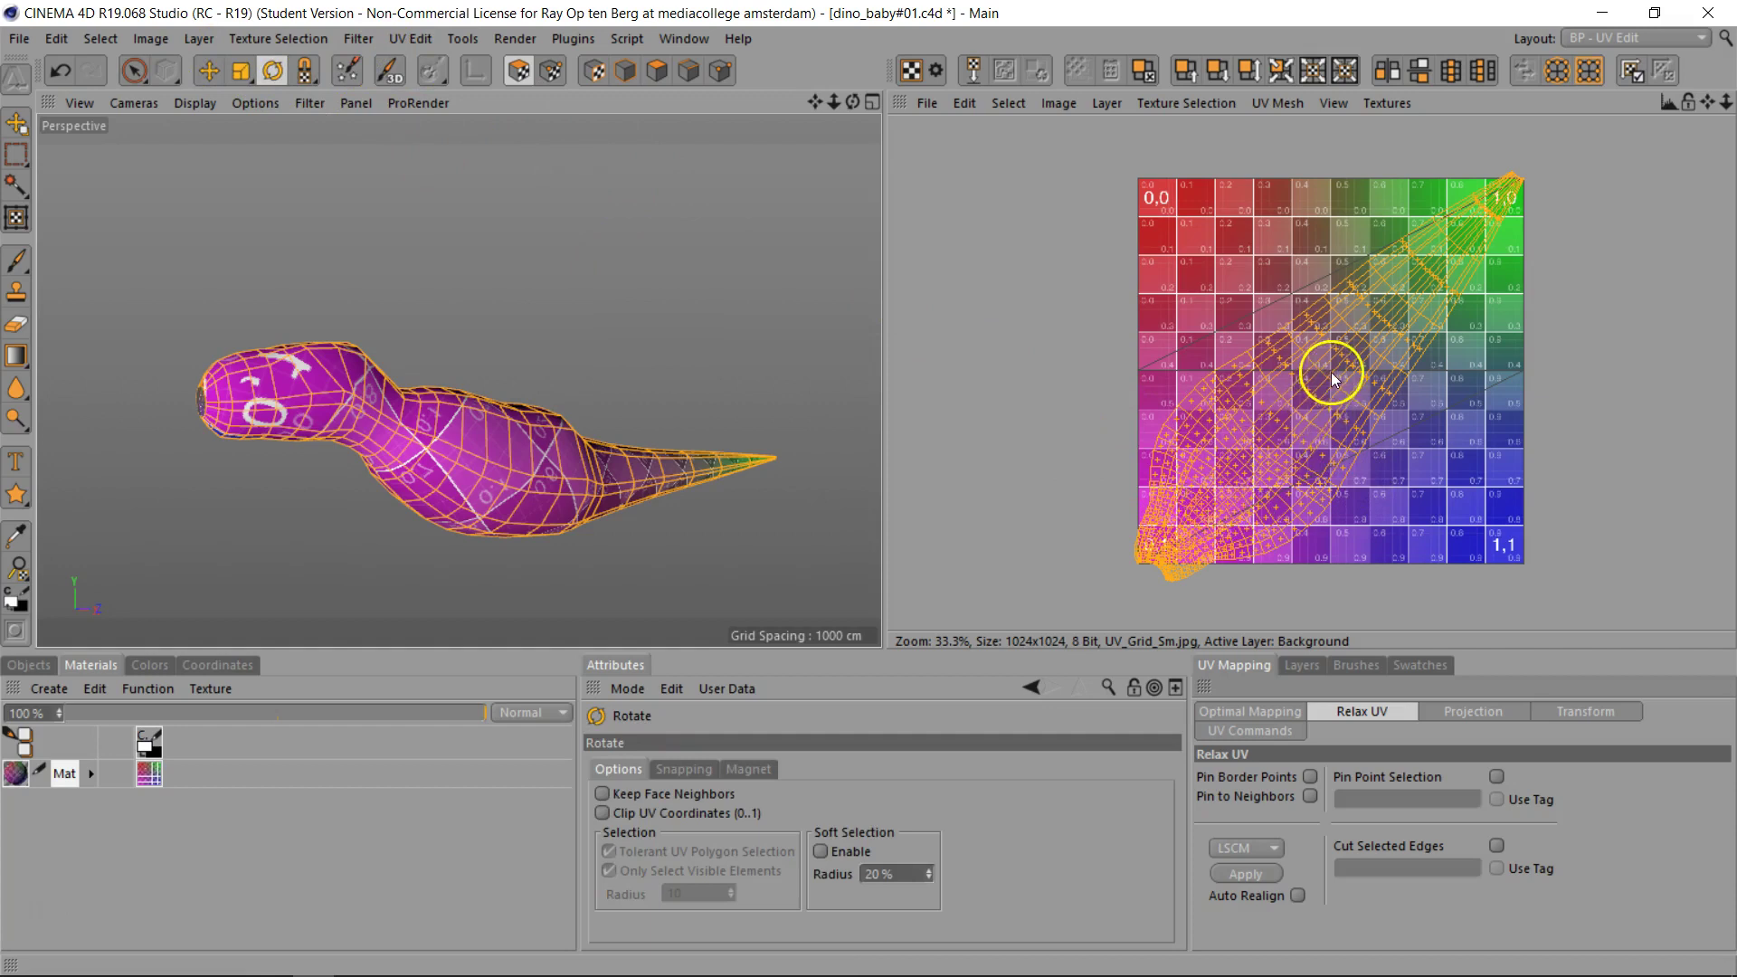
drag(1330, 375, 889, 488)
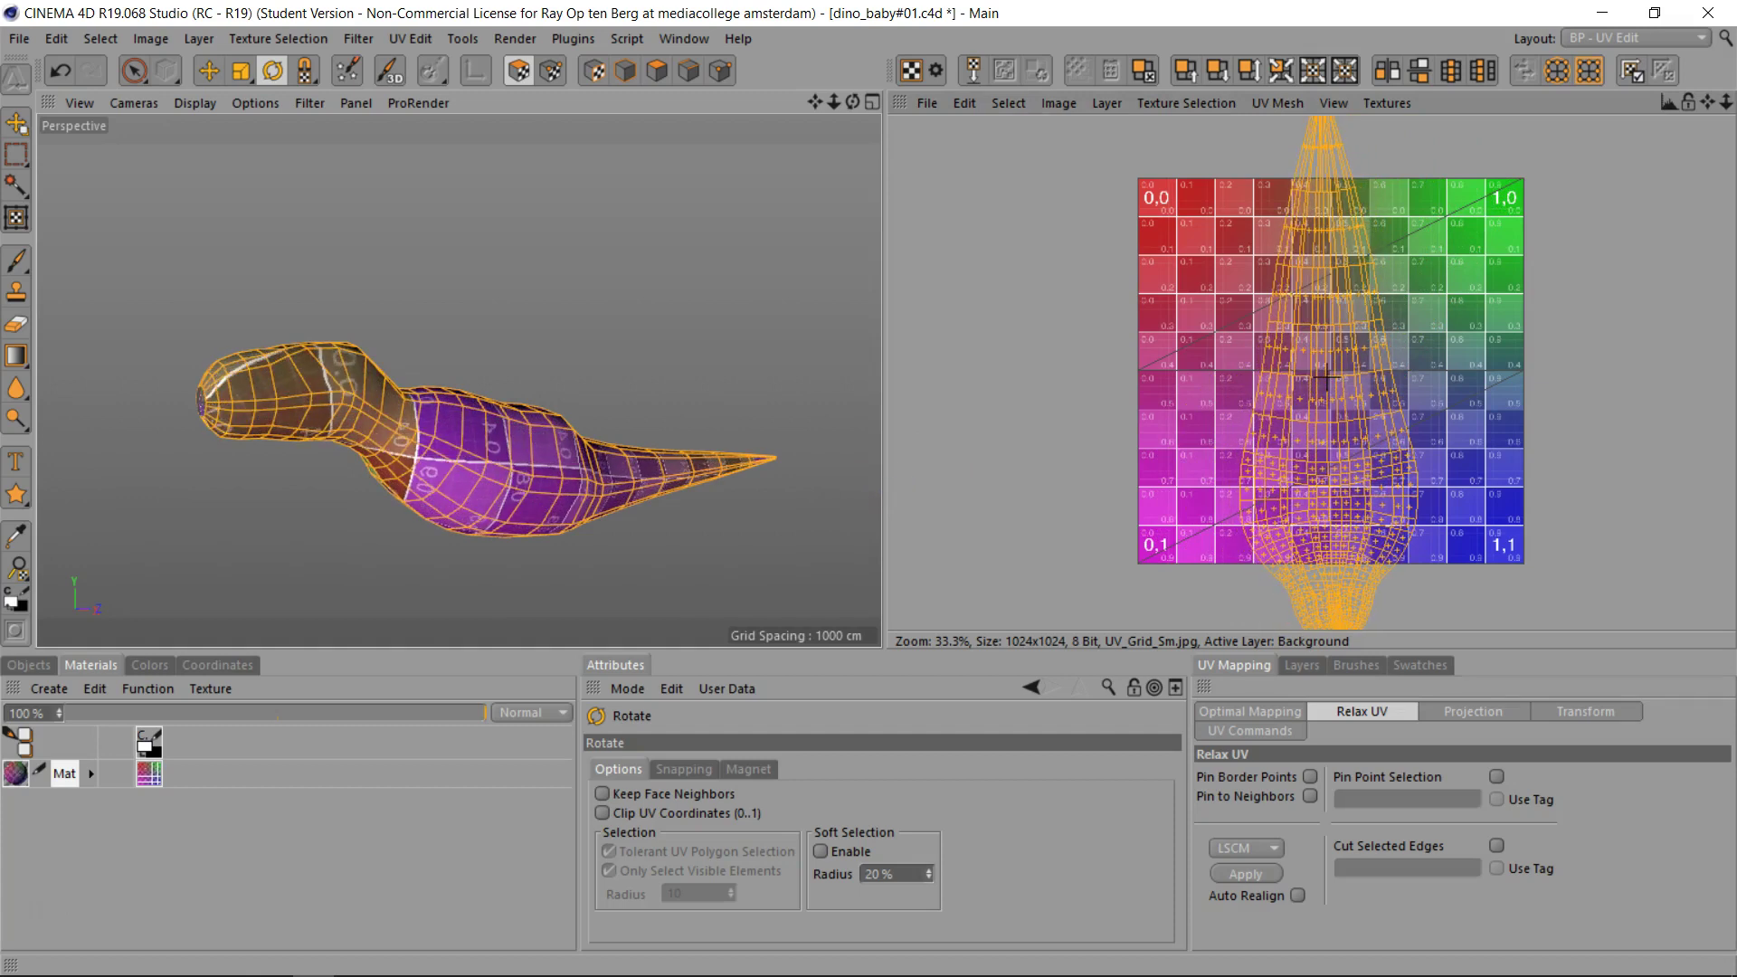
drag(889, 489, 889, 489)
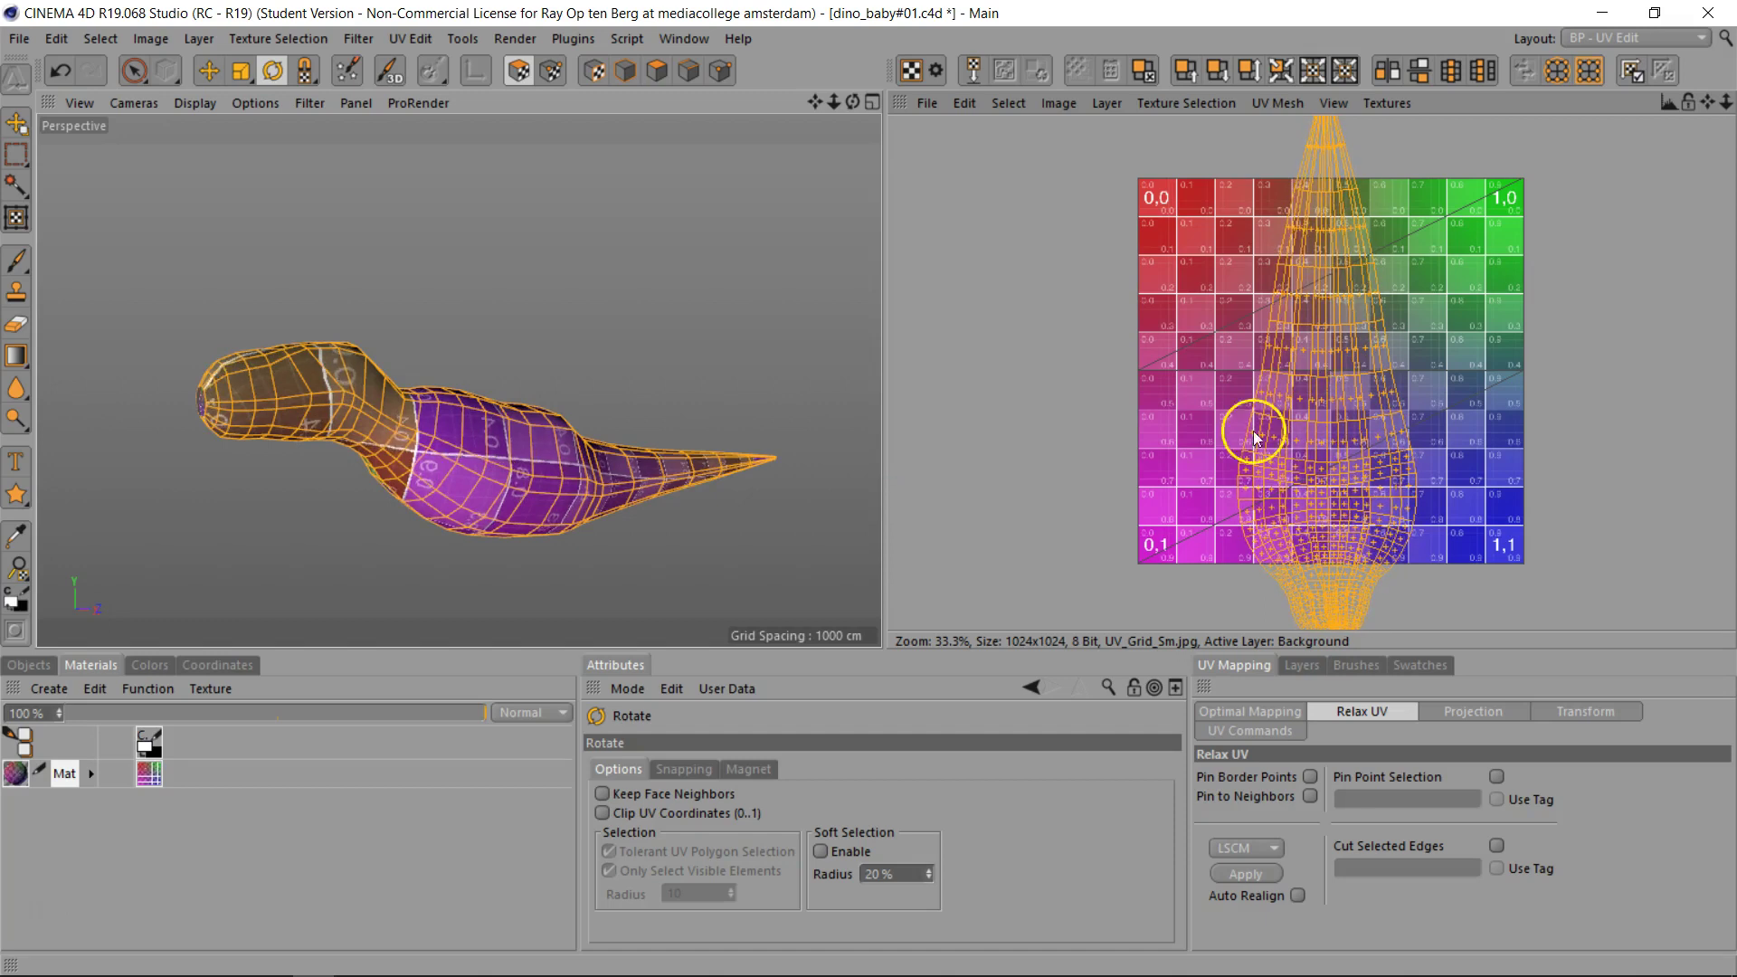
click(680, 771)
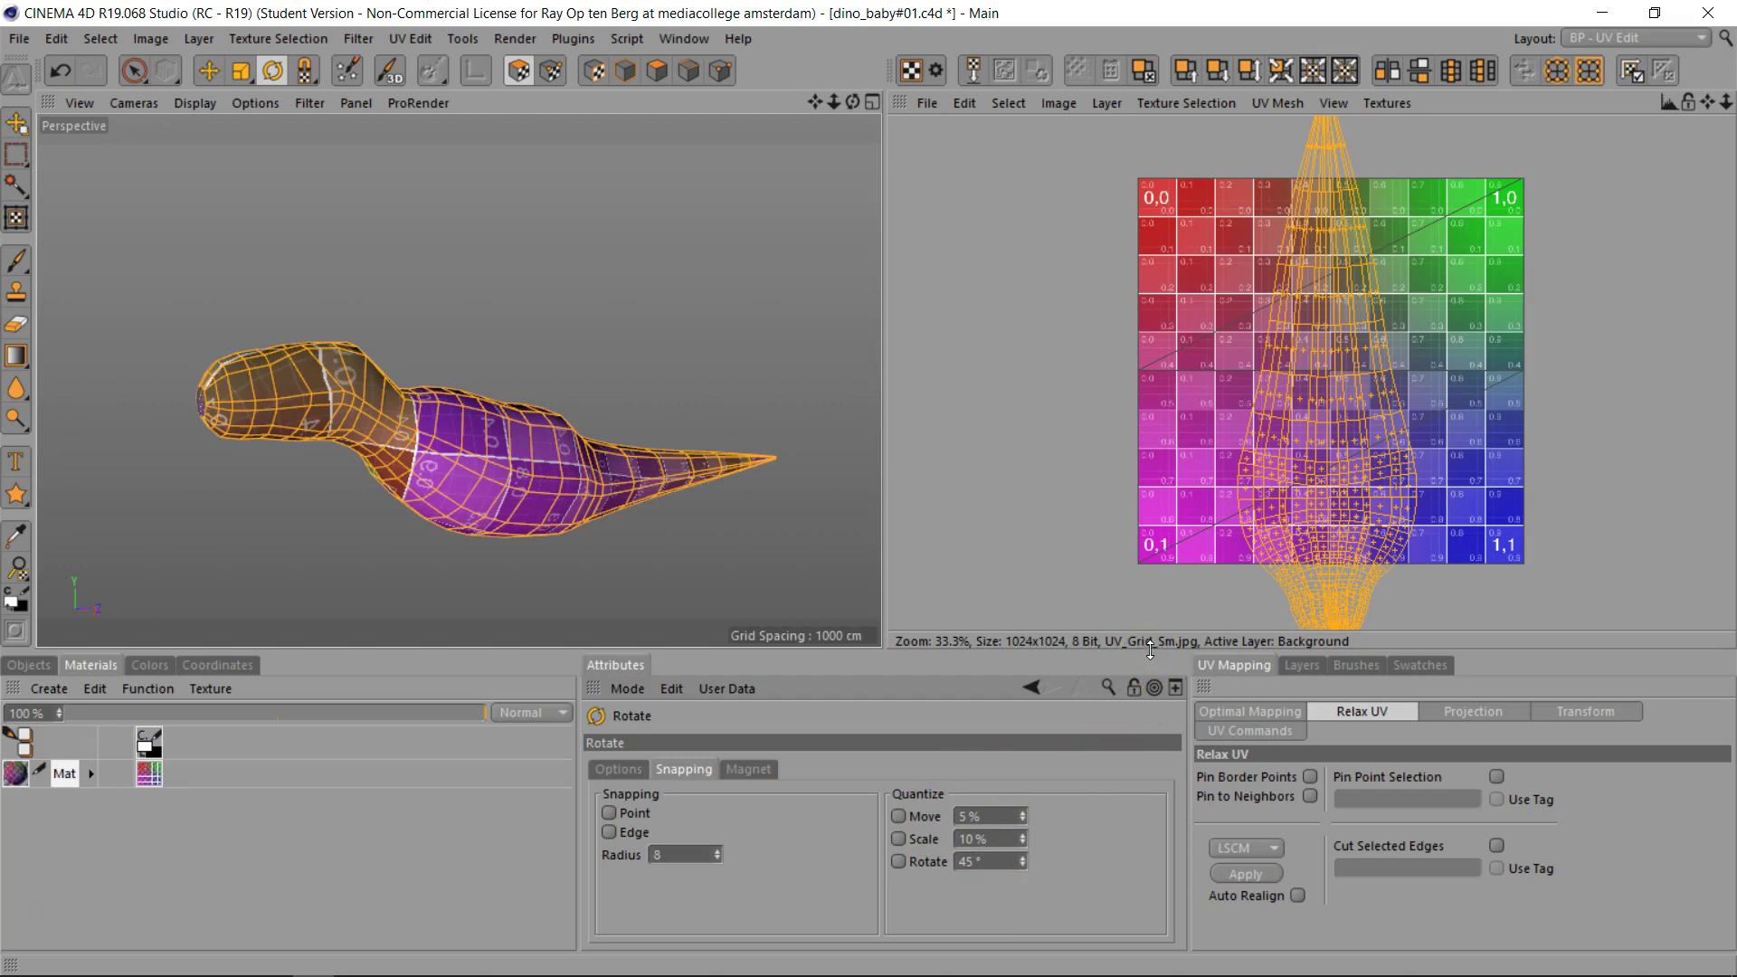
Step: Scale the upright UV island down and narrower to fit inside the texture's 0–1 square
click(237, 72)
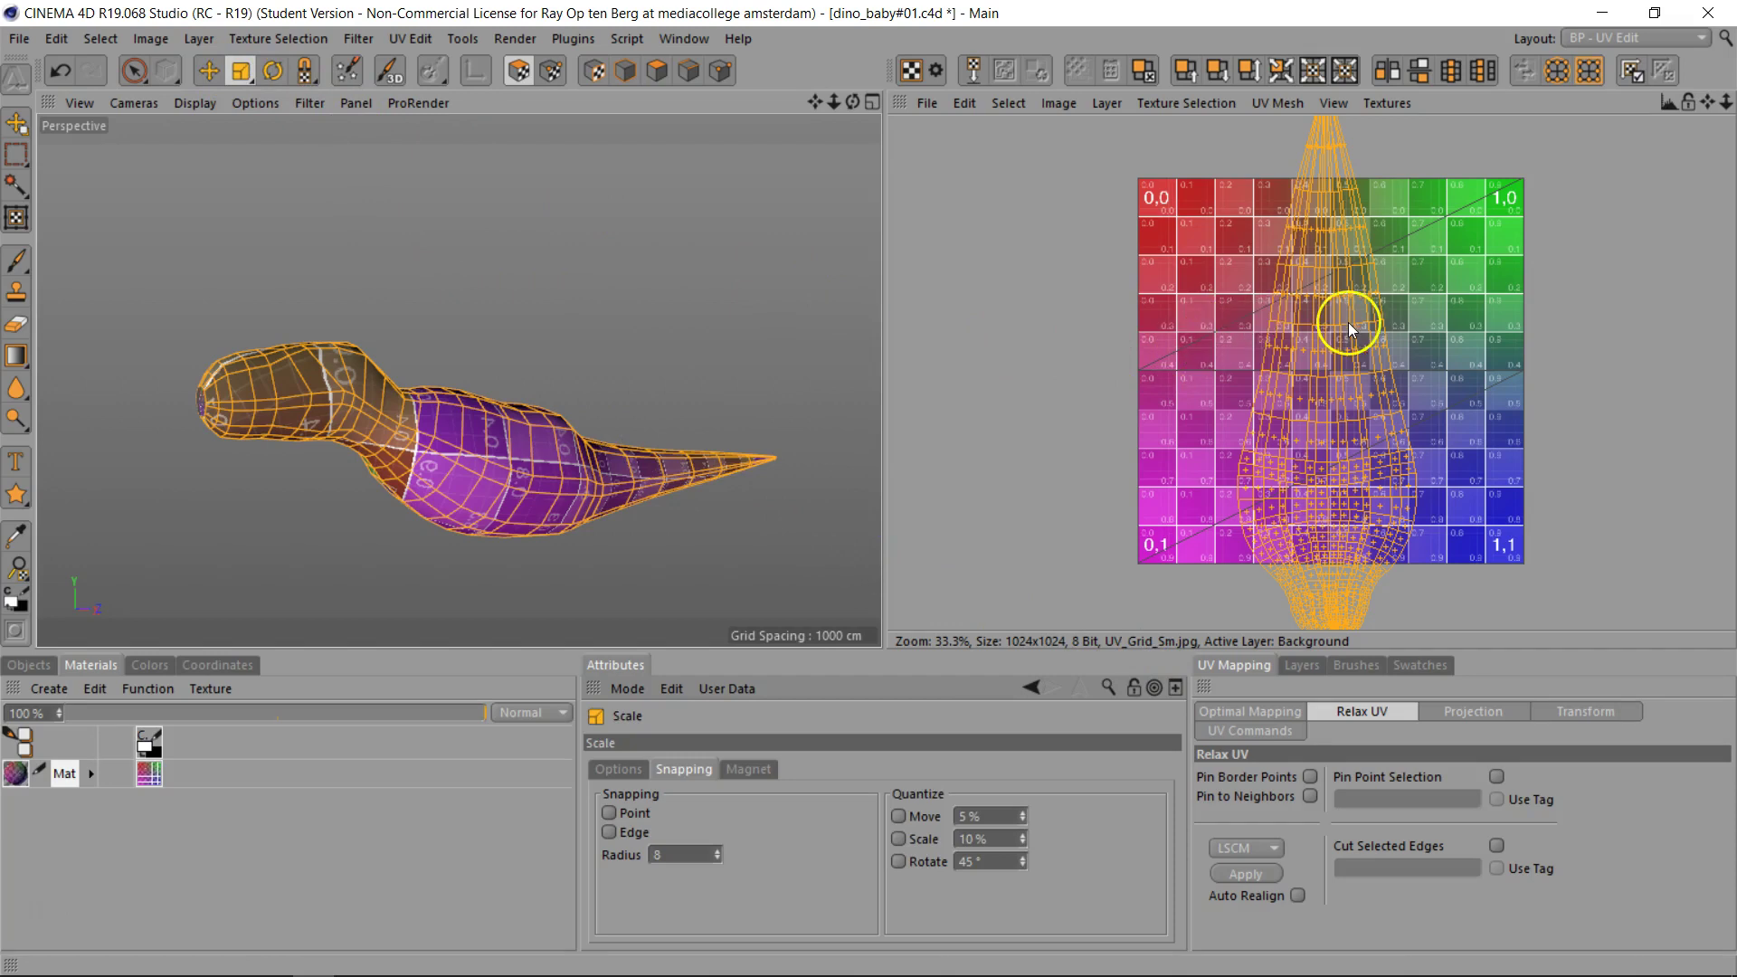
drag(1348, 328, 889, 490)
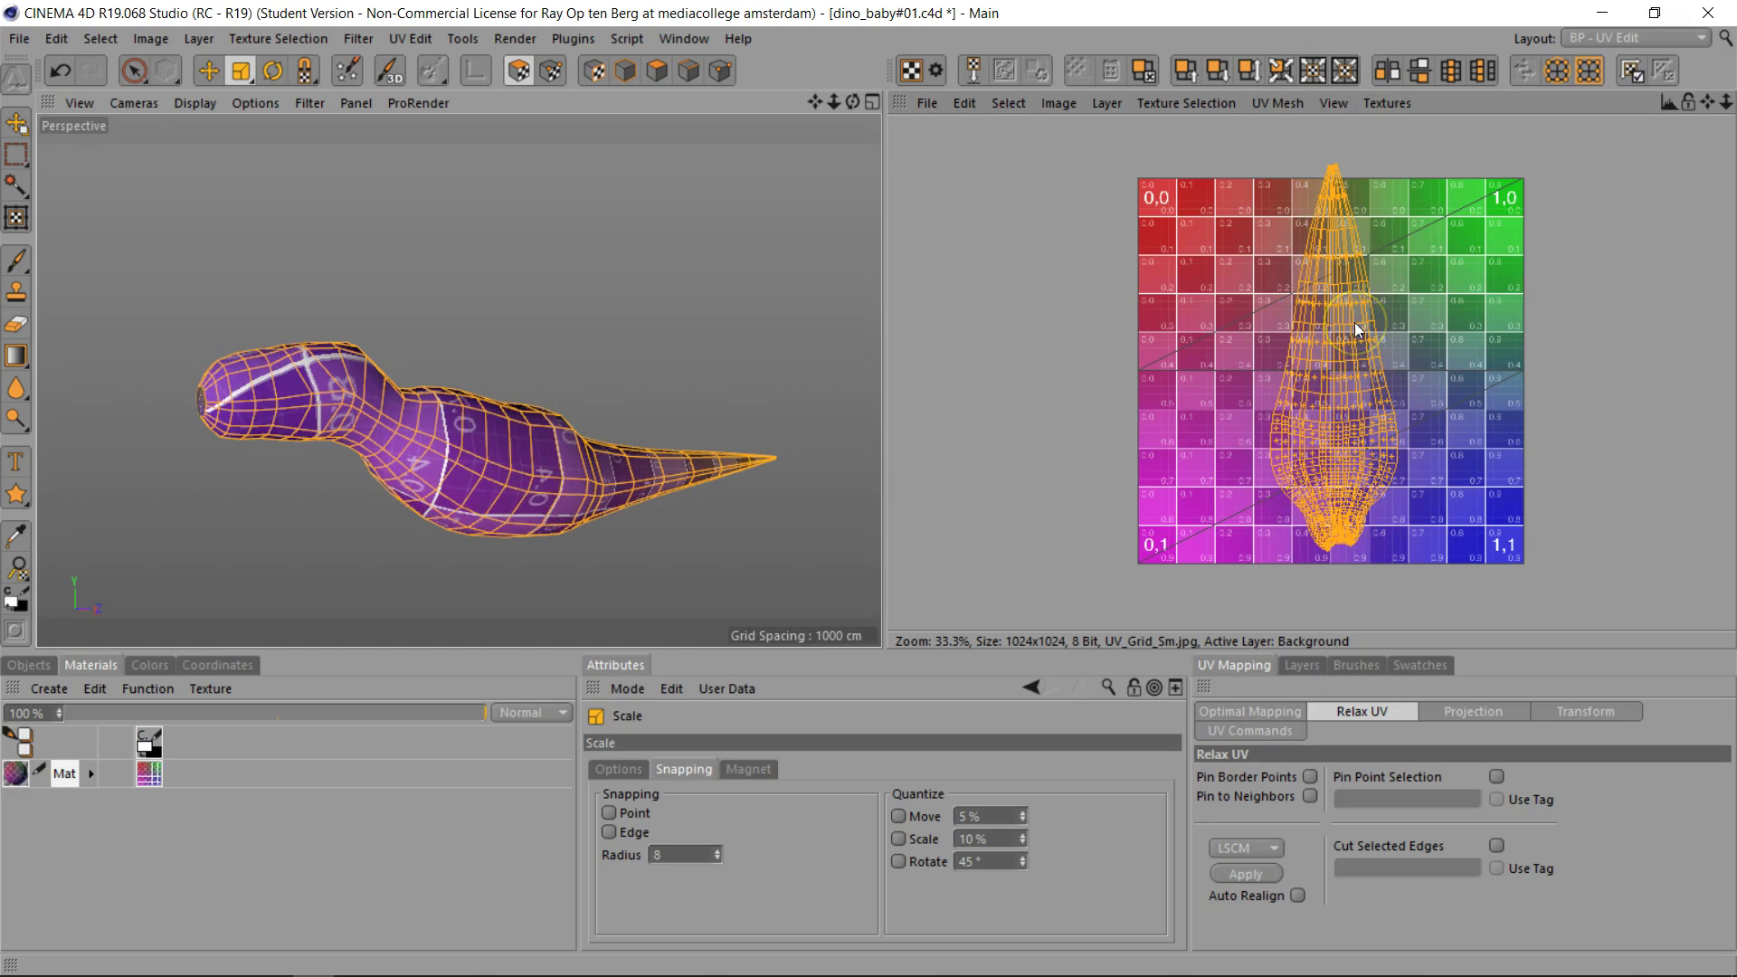
key(ctrl+z)
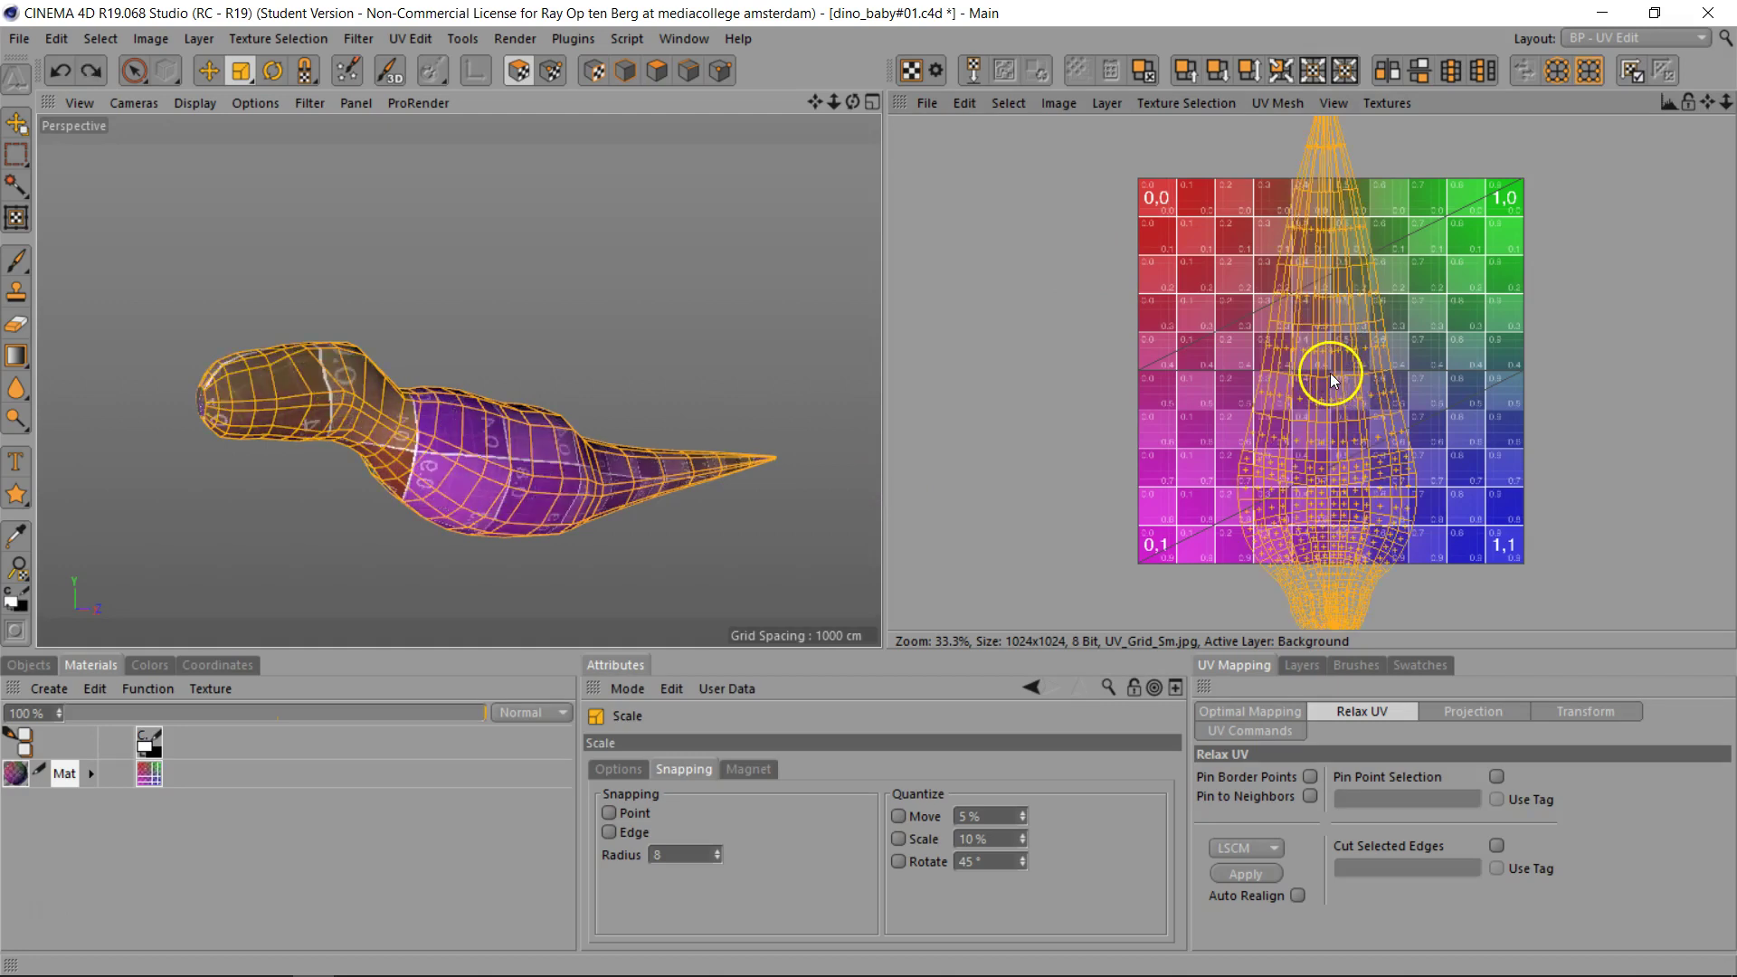
drag(1327, 372, 887, 489)
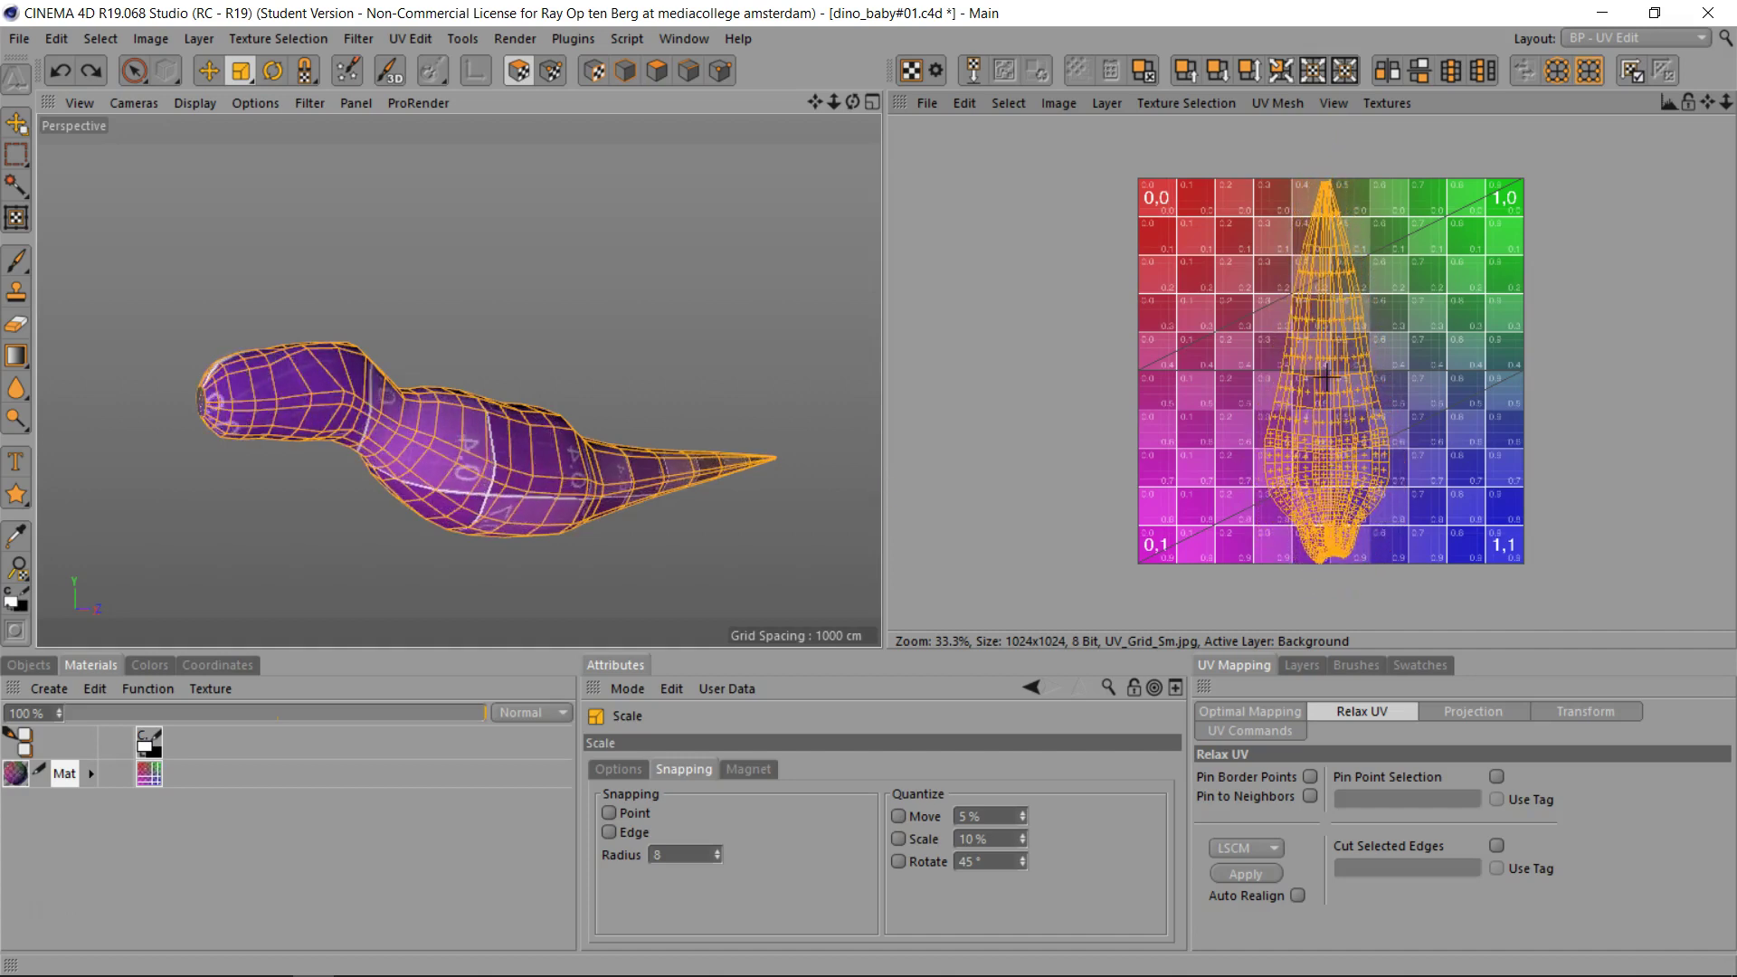
drag(1328, 378, 1327, 368)
drag(853, 102, 869, 489)
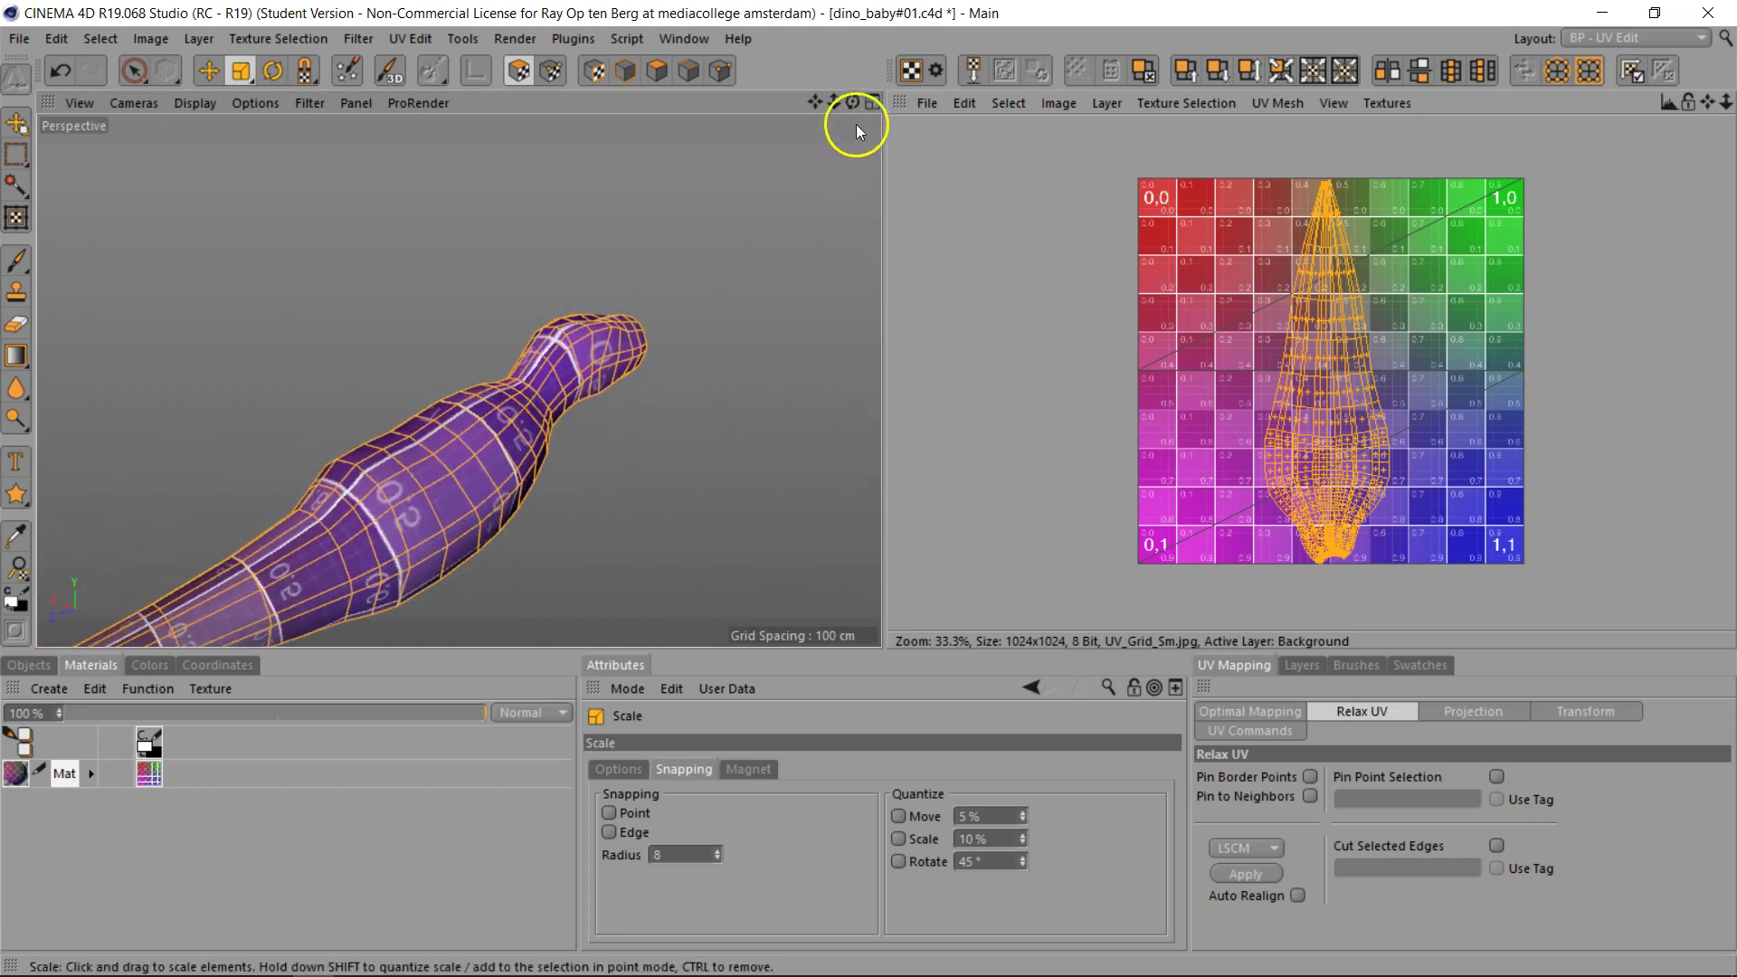
drag(852, 102, 868, 489)
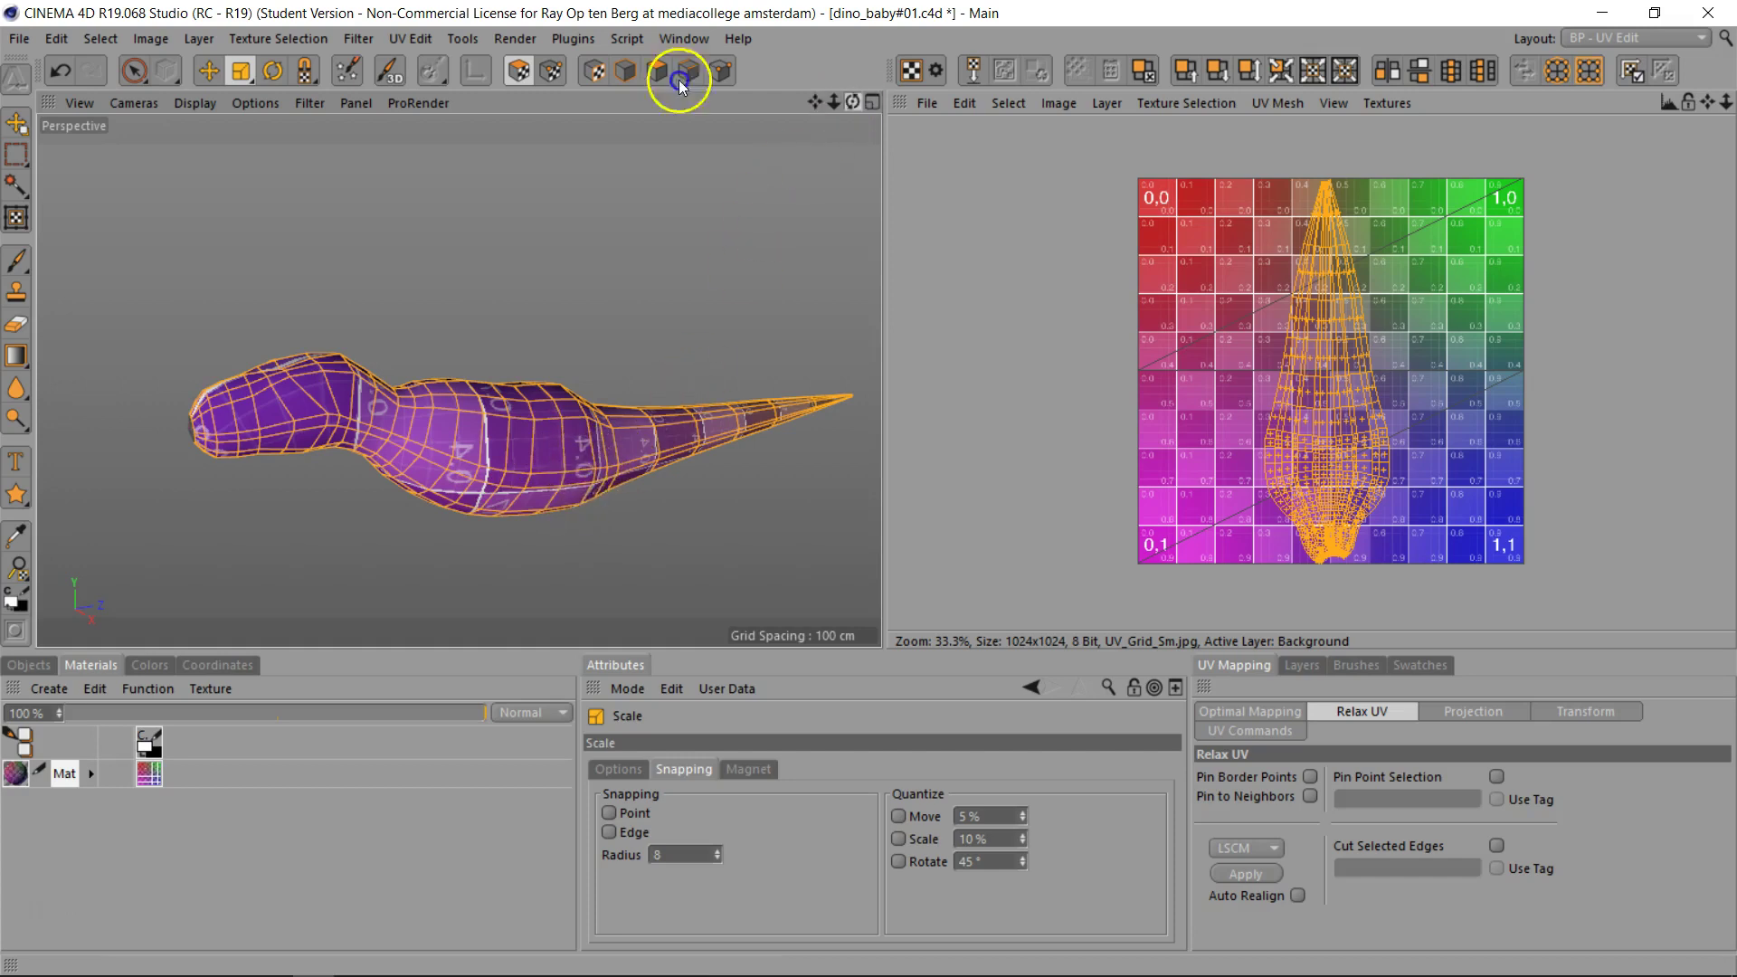
drag(681, 83, 869, 490)
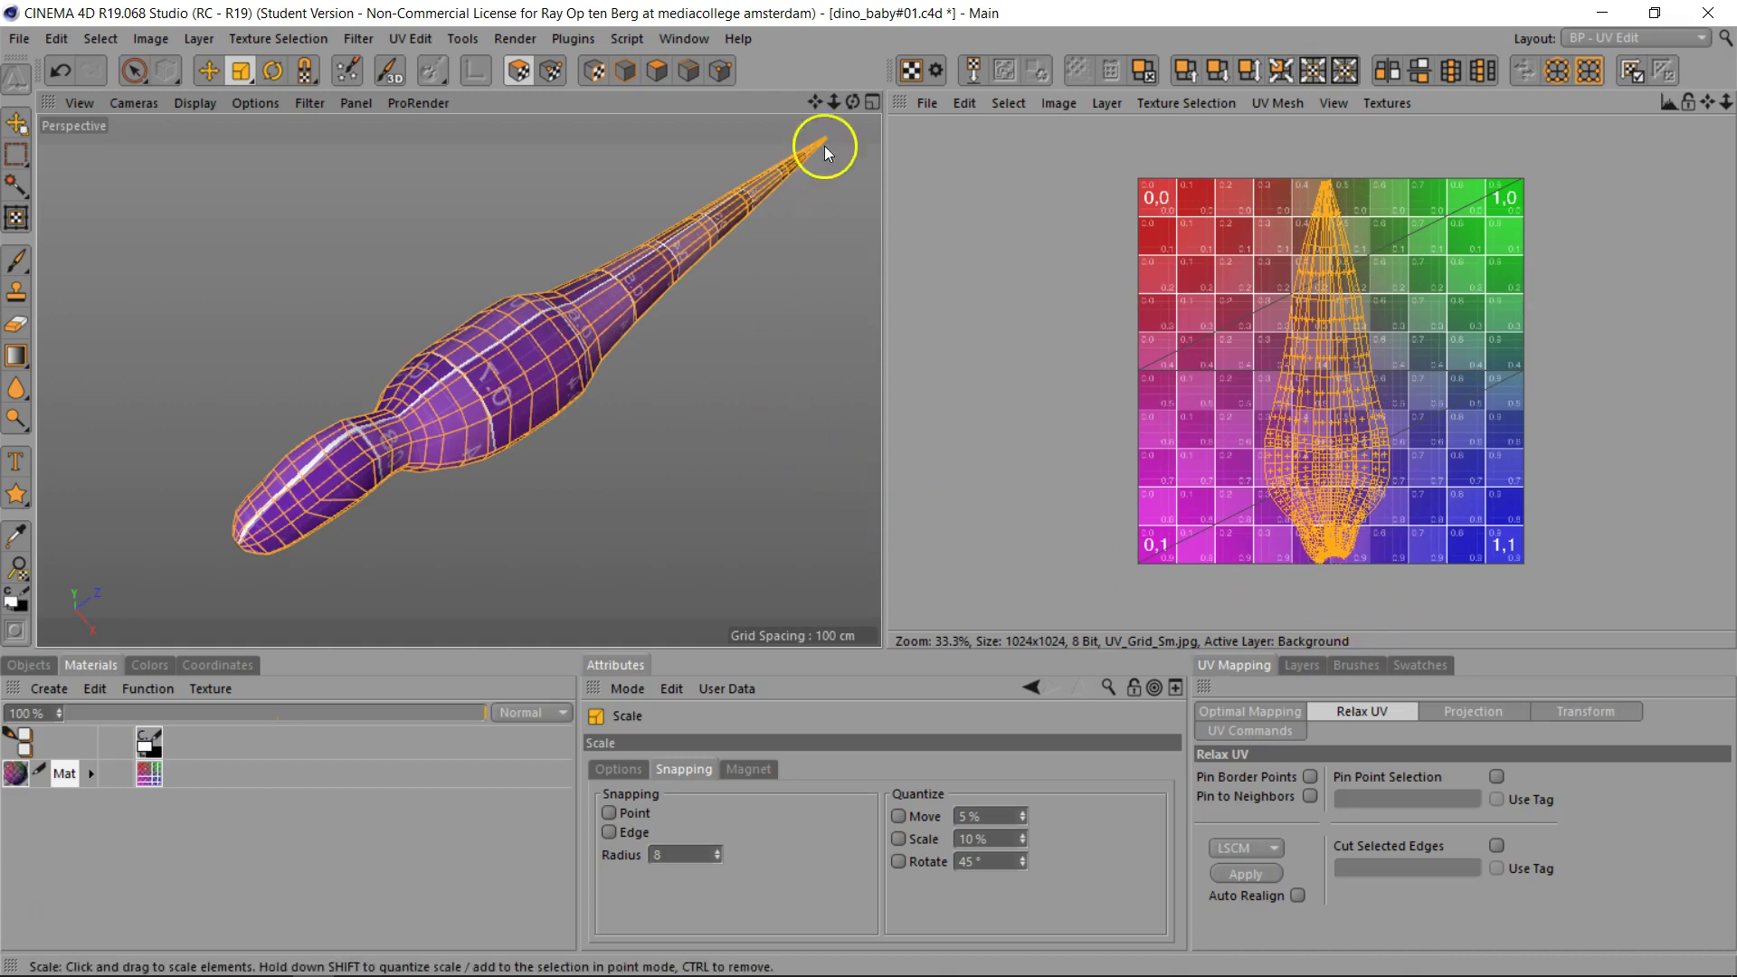
drag(852, 102, 869, 489)
drag(834, 106, 879, 175)
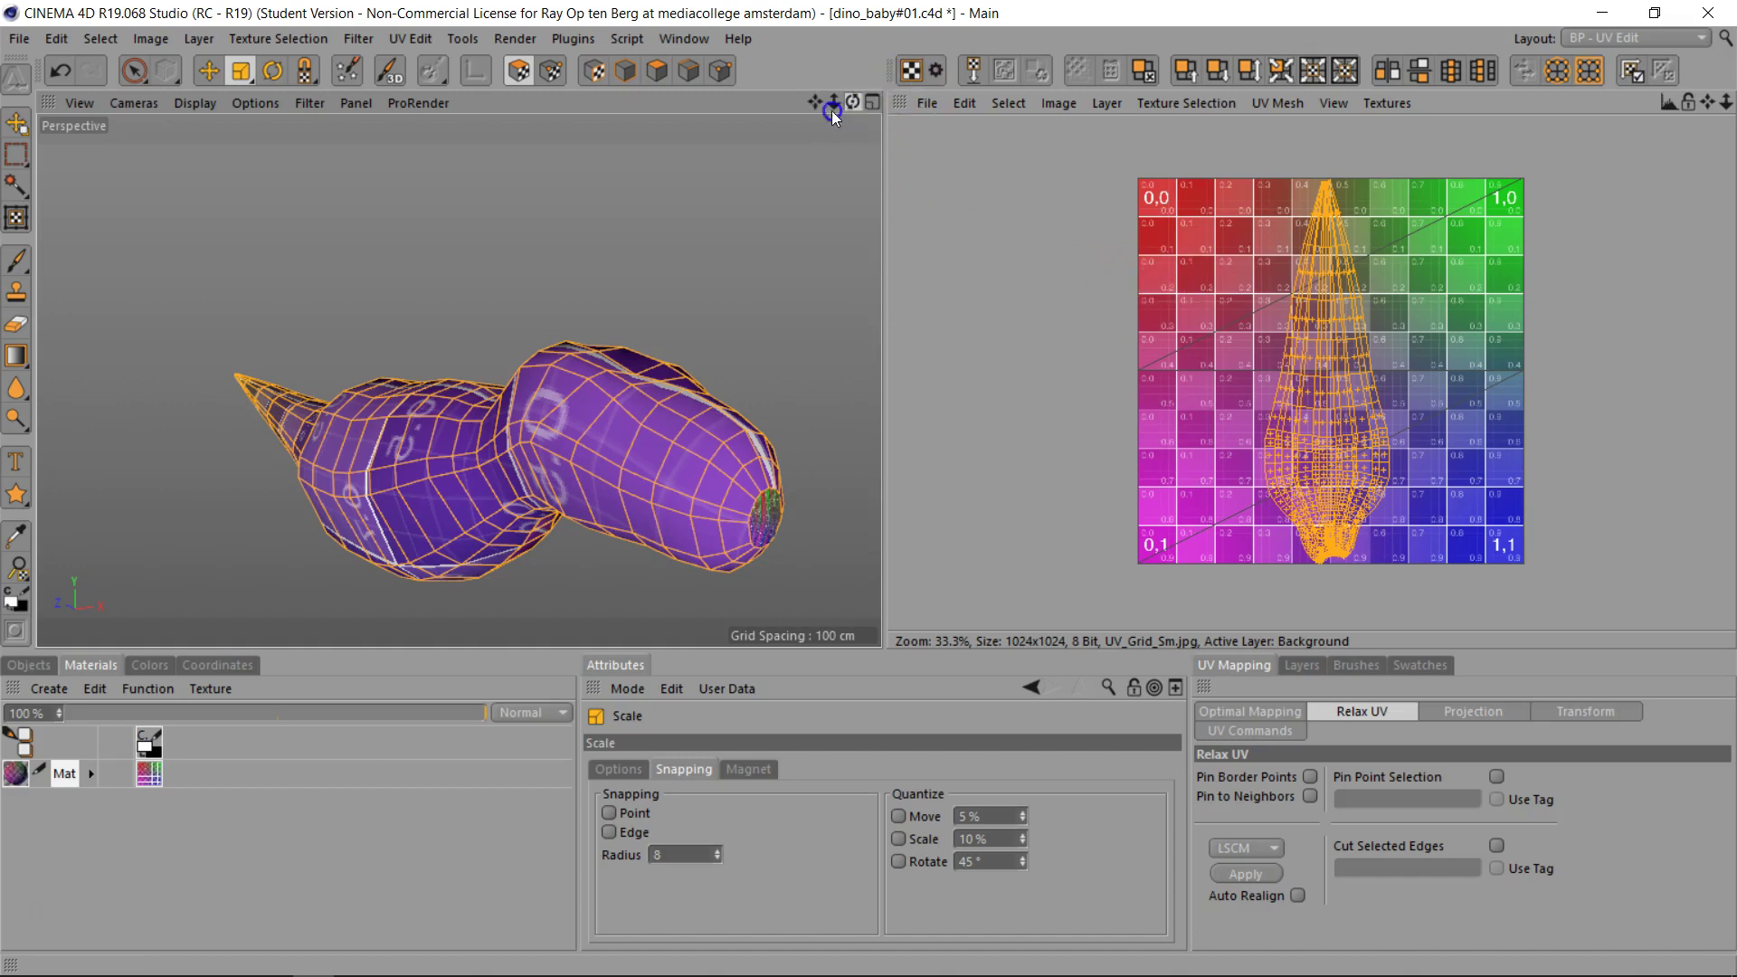
drag(851, 102, 868, 488)
drag(823, 105, 869, 489)
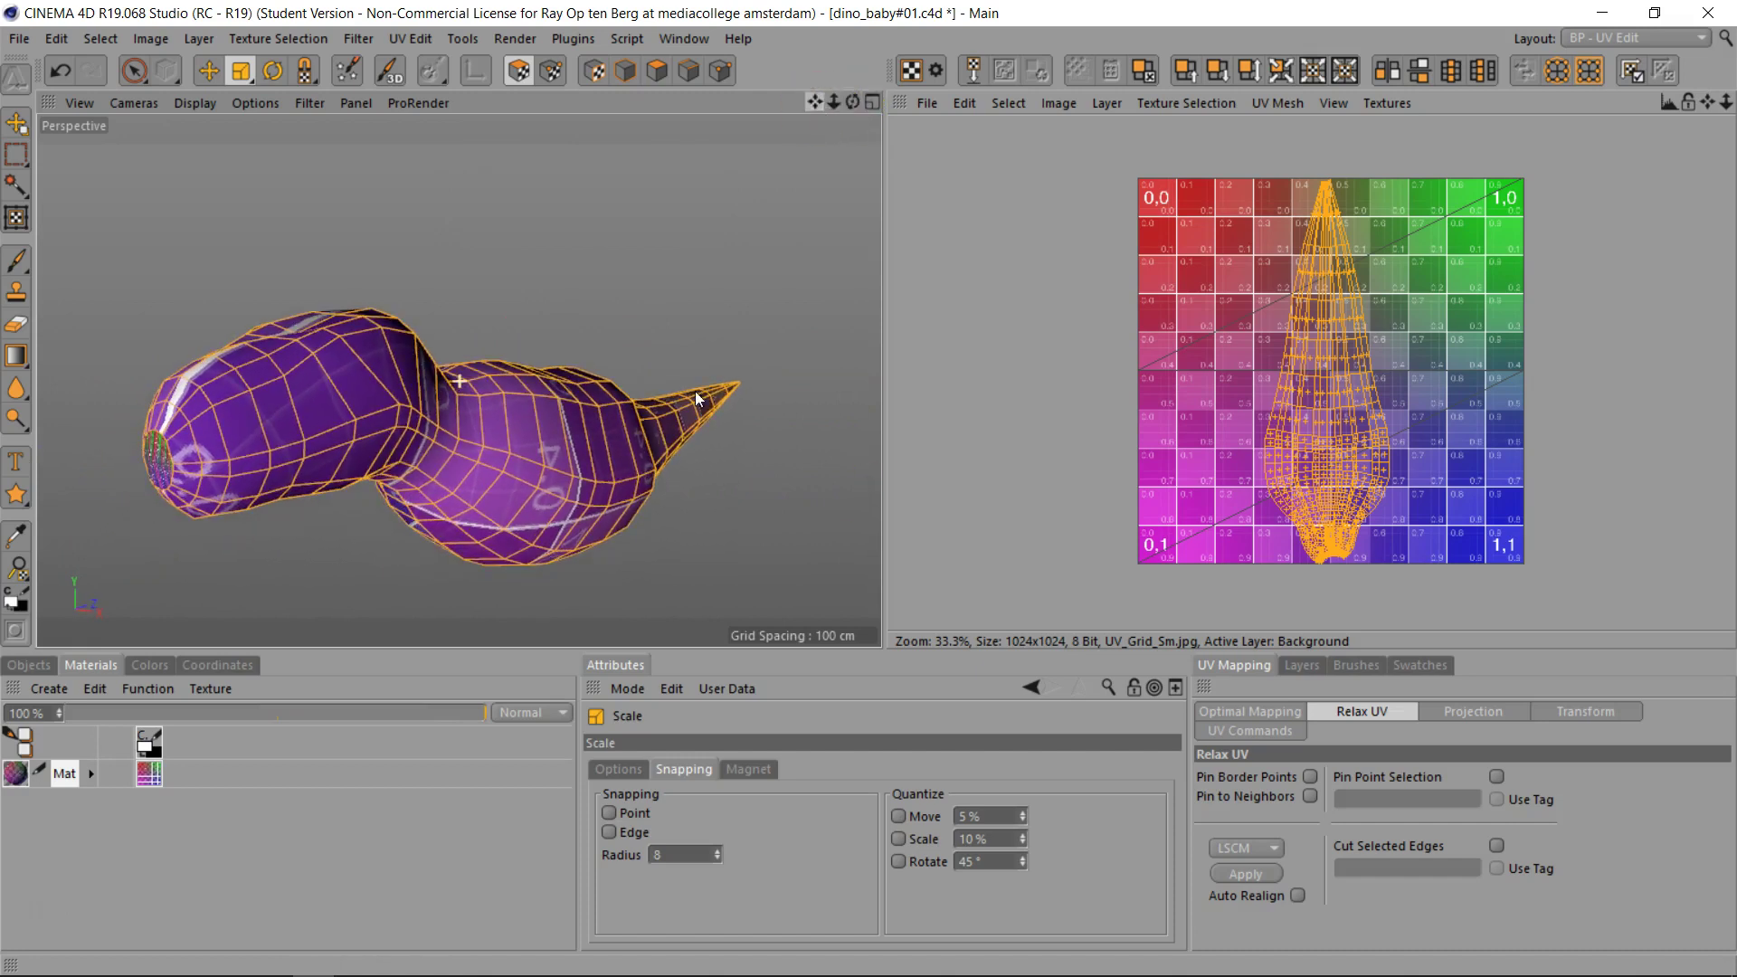